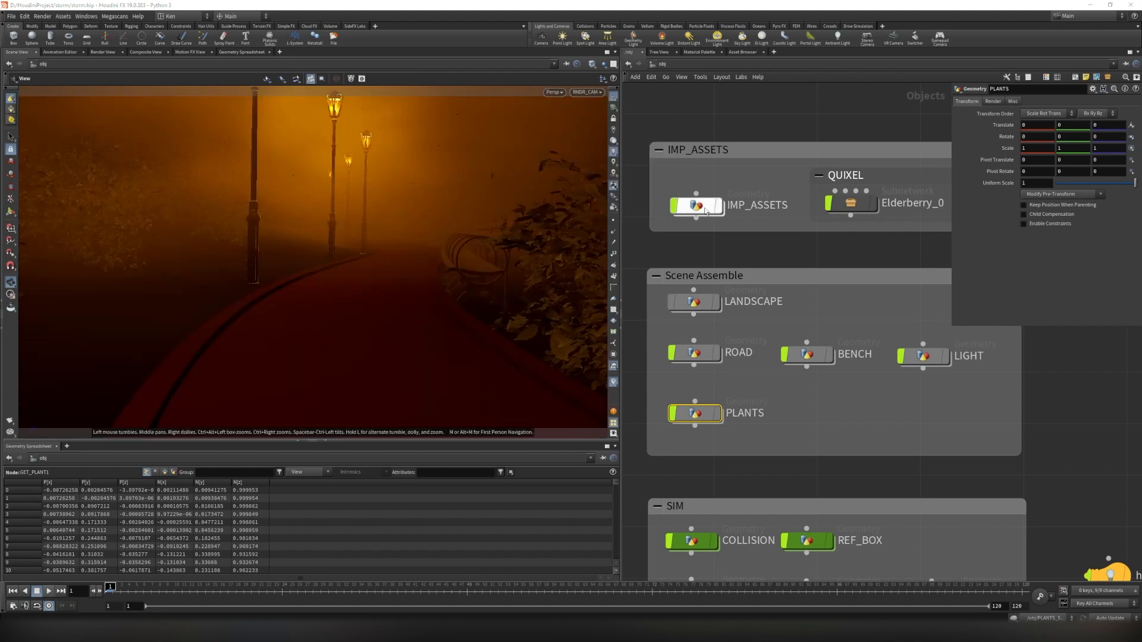
Review the import options of the Megascans Plugin, including renderer and material type, and close them without changes.
{"action": "mouse_move", "coordinate": [705, 210]}
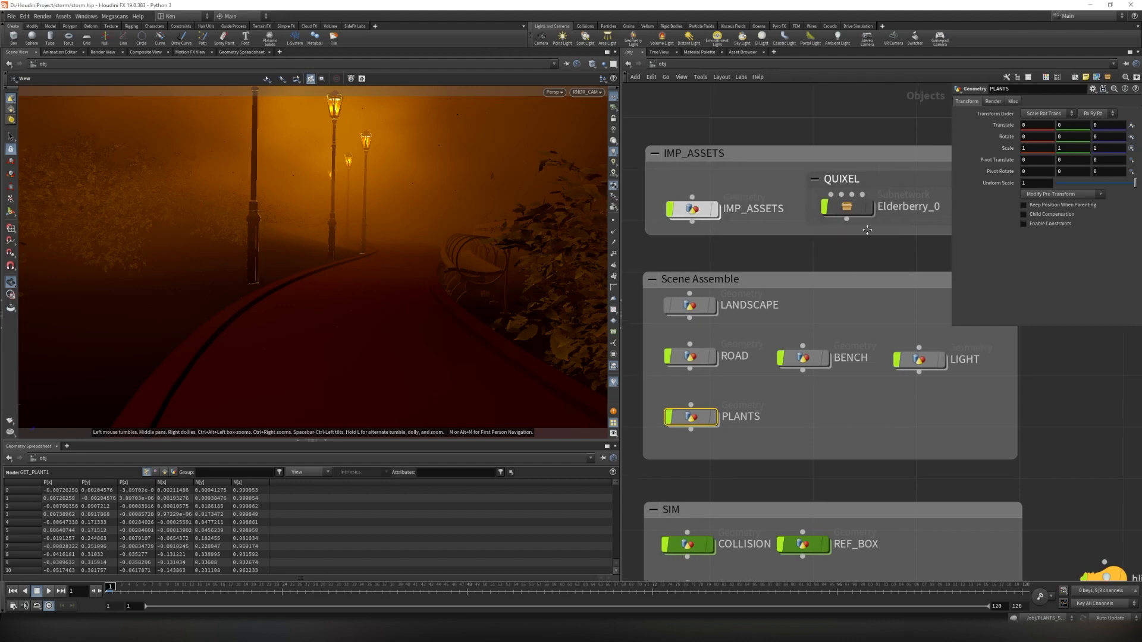
{"action": "scroll", "coordinate": [847, 331], "scroll_direction": "up", "scroll_amount": 2}
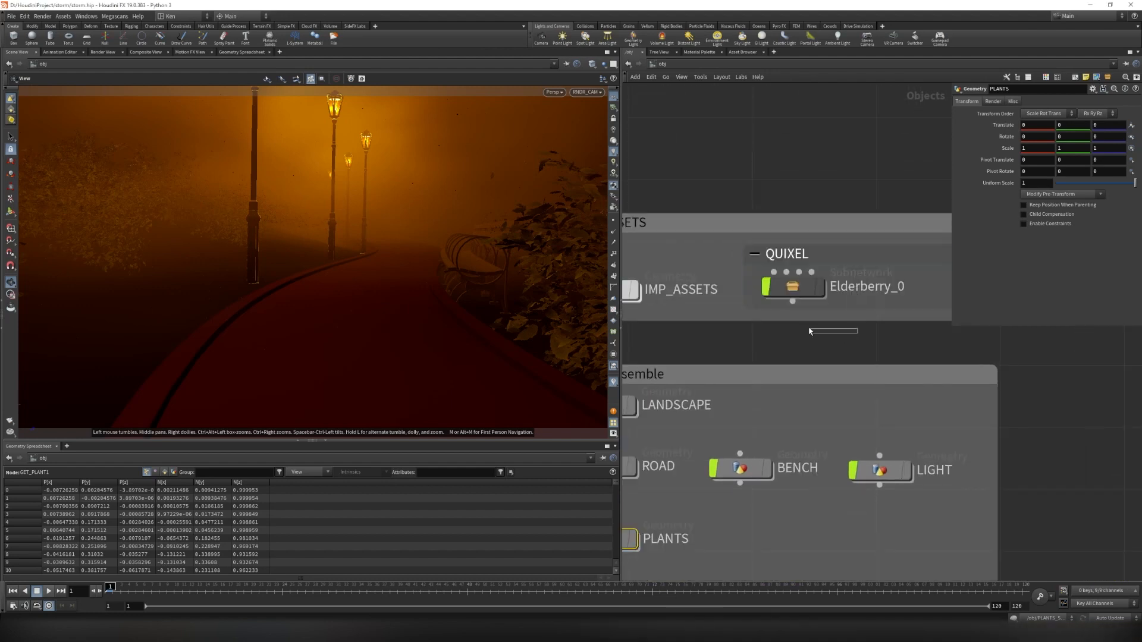
{"action": "left_click", "coordinate": [113, 17]}
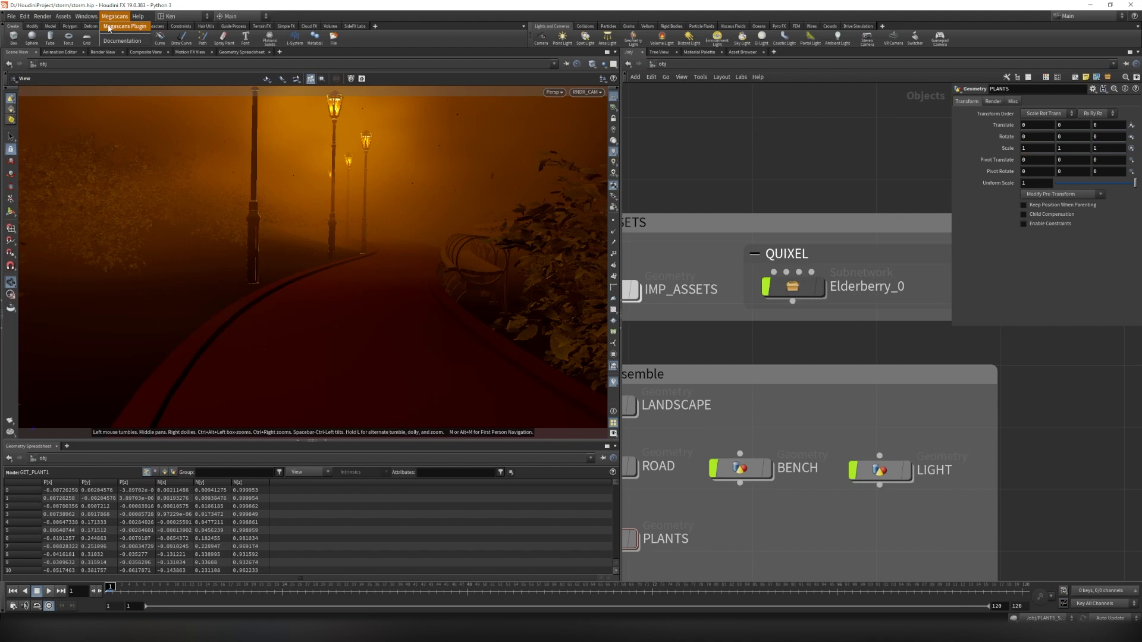
{"action": "left_click", "coordinate": [109, 28]}
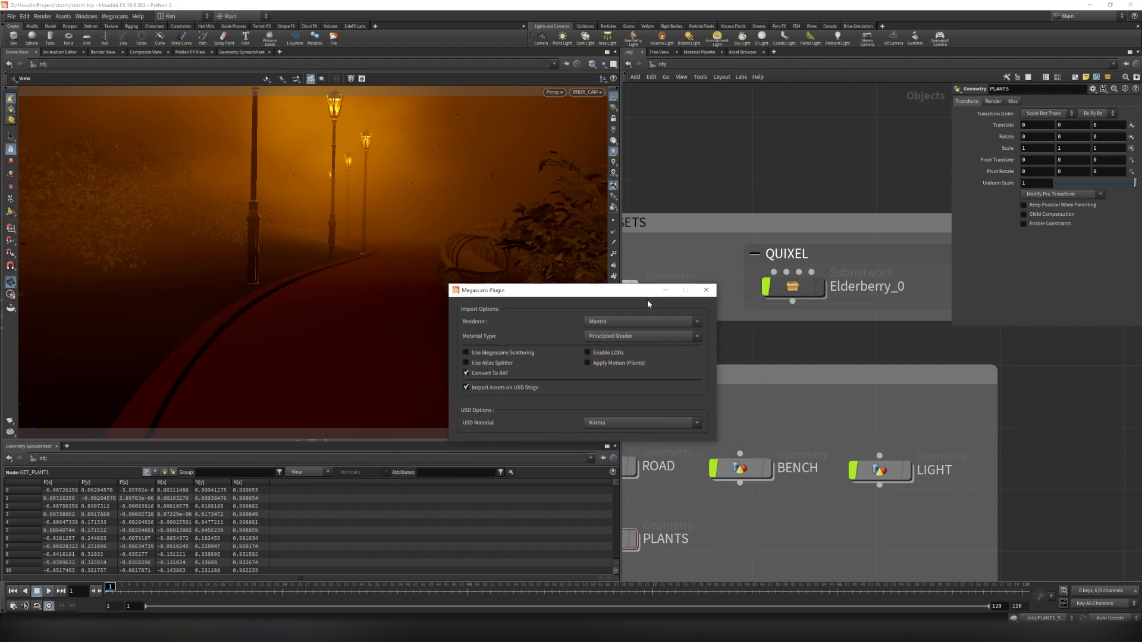
{"action": "mouse_move", "coordinate": [609, 303]}
{"action": "left_mouse_down"}
{"action": "mouse_move", "coordinate": [627, 307]}
{"action": "mouse_move", "coordinate": [635, 284]}
{"action": "mouse_move", "coordinate": [732, 268]}
{"action": "mouse_move", "coordinate": [603, 304]}
{"action": "mouse_move", "coordinate": [623, 309]}
{"action": "mouse_move", "coordinate": [598, 321]}
{"action": "left_mouse_up"}
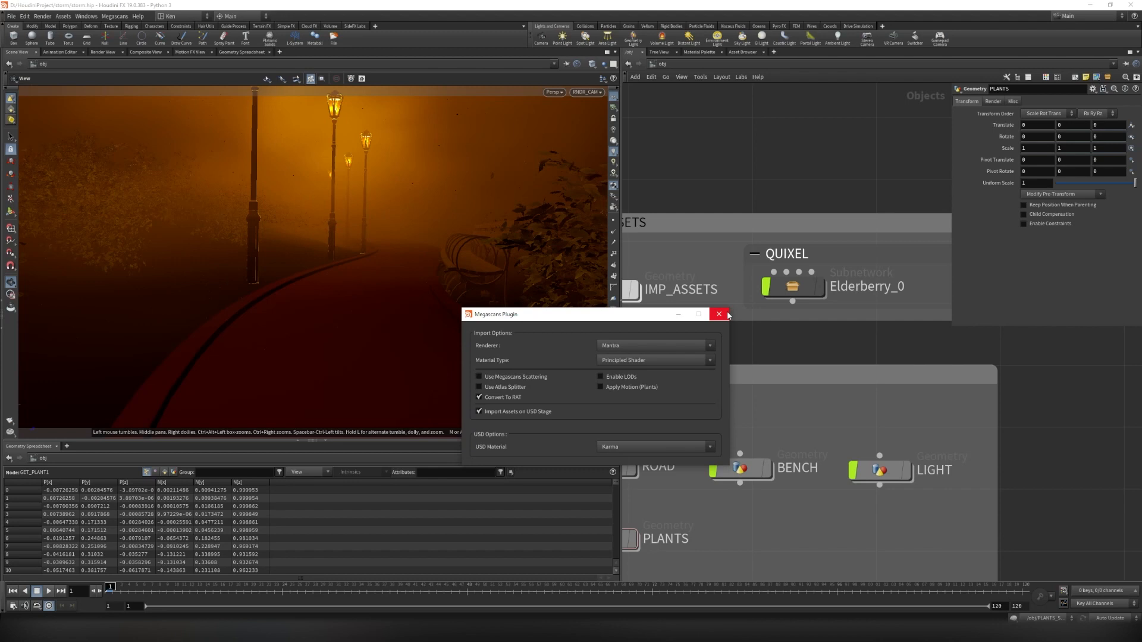
{"action": "left_click", "coordinate": [719, 314]}
Examine the Var11_LOD1 plant model inside the Elderberry_0 subnetwork and return to the subnetwork.
{"action": "double_click", "coordinate": [793, 286]}
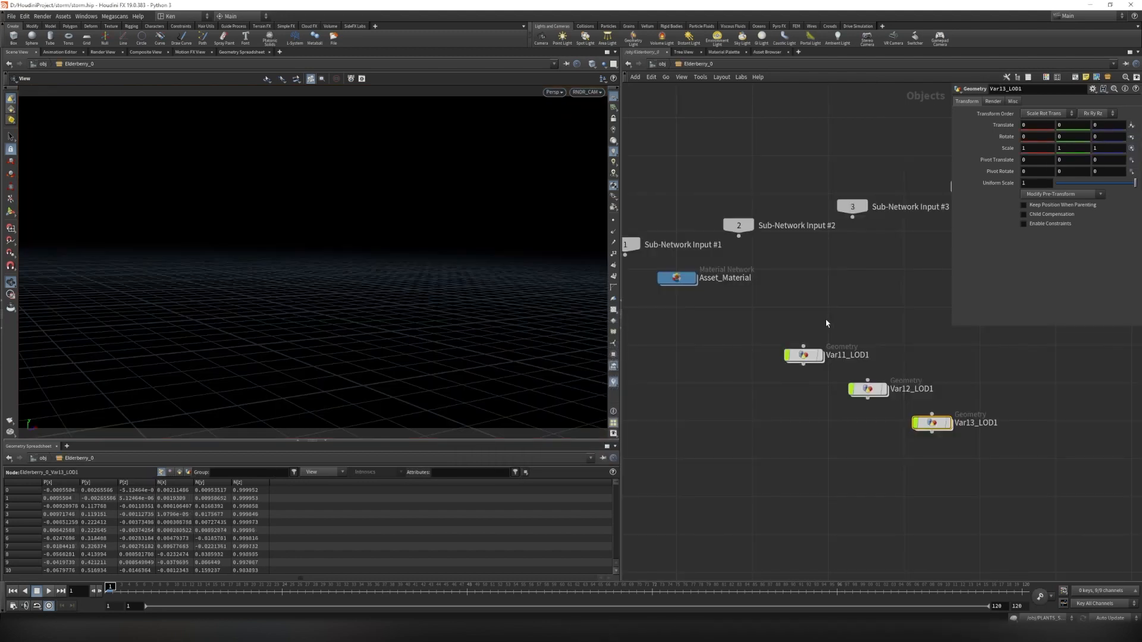
{"action": "double_click", "coordinate": [800, 357]}
{"action": "scroll", "coordinate": [416, 210], "scroll_direction": "up", "scroll_amount": 5}
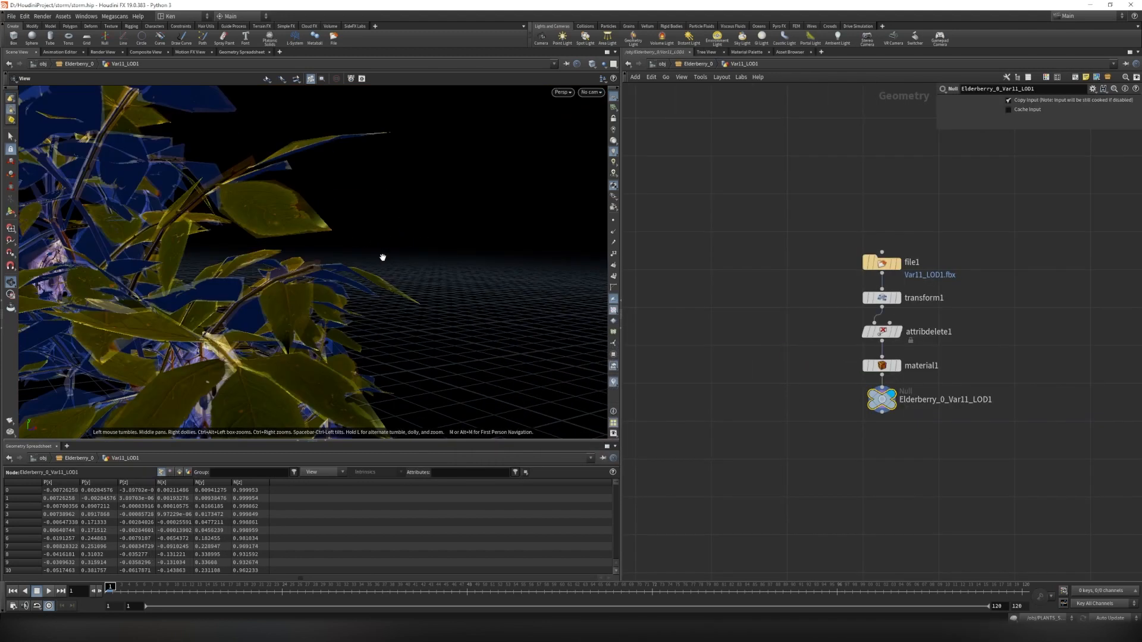
{"action": "scroll", "coordinate": [383, 250], "scroll_direction": "down", "scroll_amount": 4}
{"action": "scroll", "coordinate": [364, 262], "scroll_direction": "up", "scroll_amount": 4}
{"action": "left_click_drag", "start_coordinate": [375, 281], "coordinate": [565, 226]}
{"action": "key", "text": "u"}
Examine the Var12_LOD1 and Var13_LOD1 plant models inside Elderberry_0, one after the other.
{"action": "double_click", "coordinate": [868, 389]}
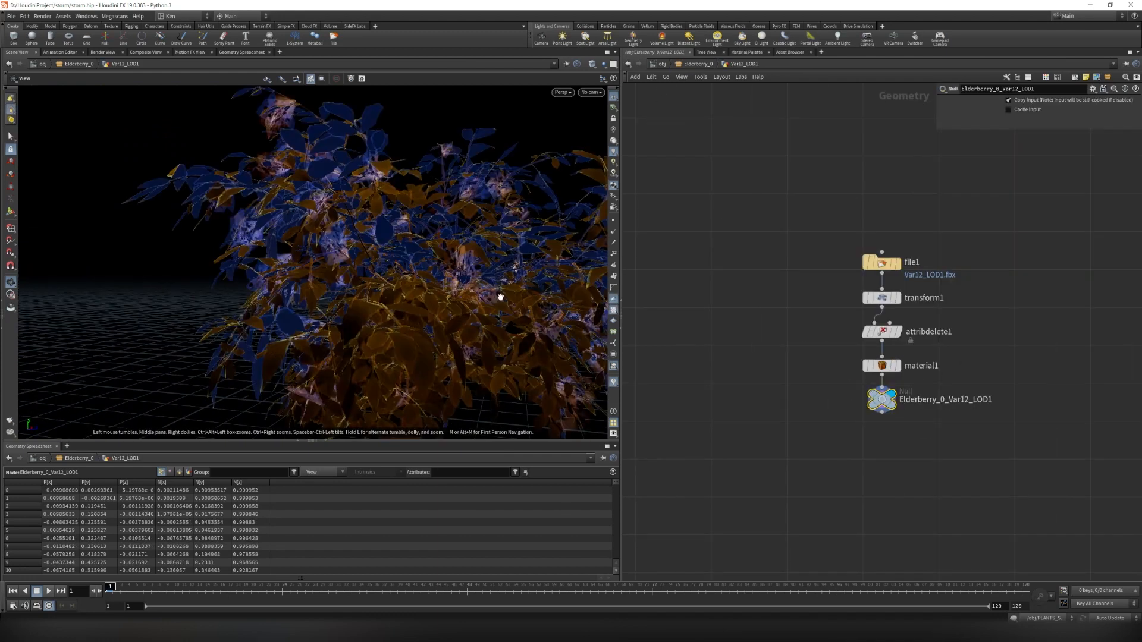
{"action": "scroll", "coordinate": [489, 297], "scroll_direction": "down", "scroll_amount": 4}
{"action": "left_click_drag", "start_coordinate": [472, 293], "coordinate": [446, 294]}
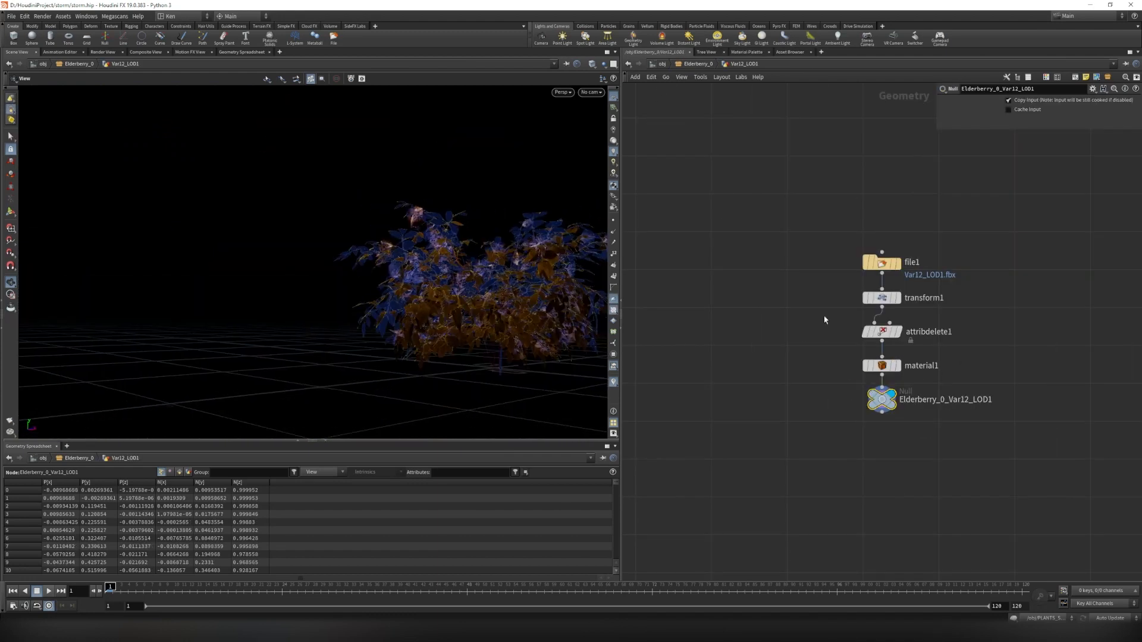
{"action": "left_click", "coordinate": [696, 65]}
{"action": "left_click", "coordinate": [931, 424]}
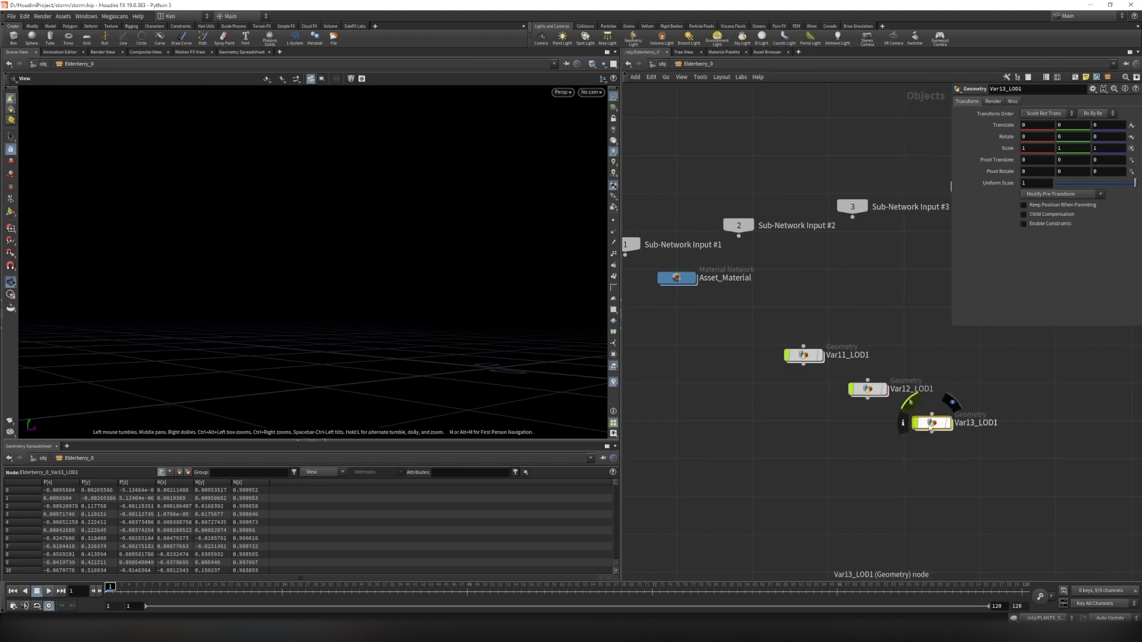
{"action": "double_click", "coordinate": [930, 426]}
{"action": "left_click_drag", "start_coordinate": [537, 287], "coordinate": [450, 309]}
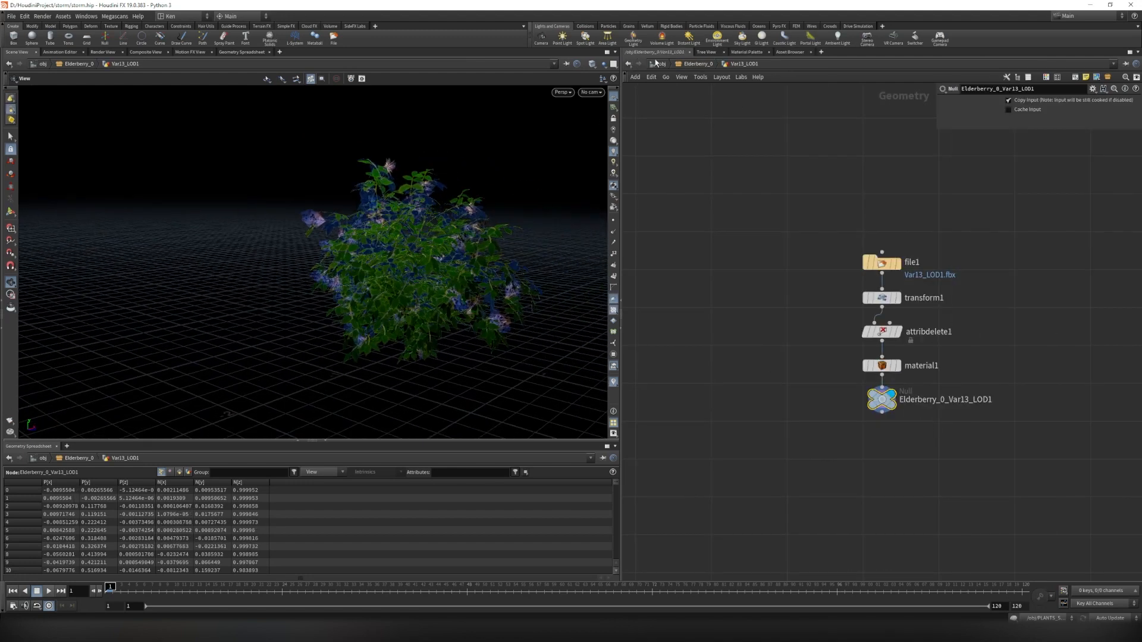
Return to the object level and open the PLANTS geometry network with its plant variant chains in view.
{"action": "left_click", "coordinate": [658, 63]}
{"action": "scroll", "coordinate": [781, 337], "scroll_direction": "down", "scroll_amount": 4}
{"action": "middle_click_drag", "start_coordinate": [756, 366], "coordinate": [781, 337]}
{"action": "scroll", "coordinate": [741, 349], "scroll_direction": "up", "scroll_amount": 3}
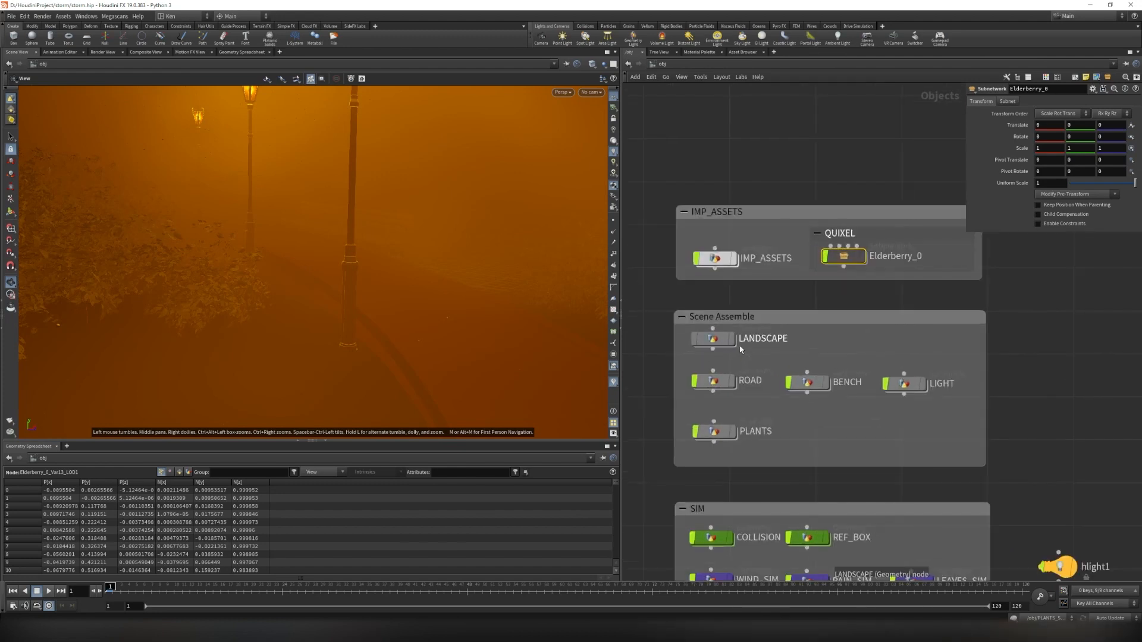
{"action": "double_click", "coordinate": [714, 434]}
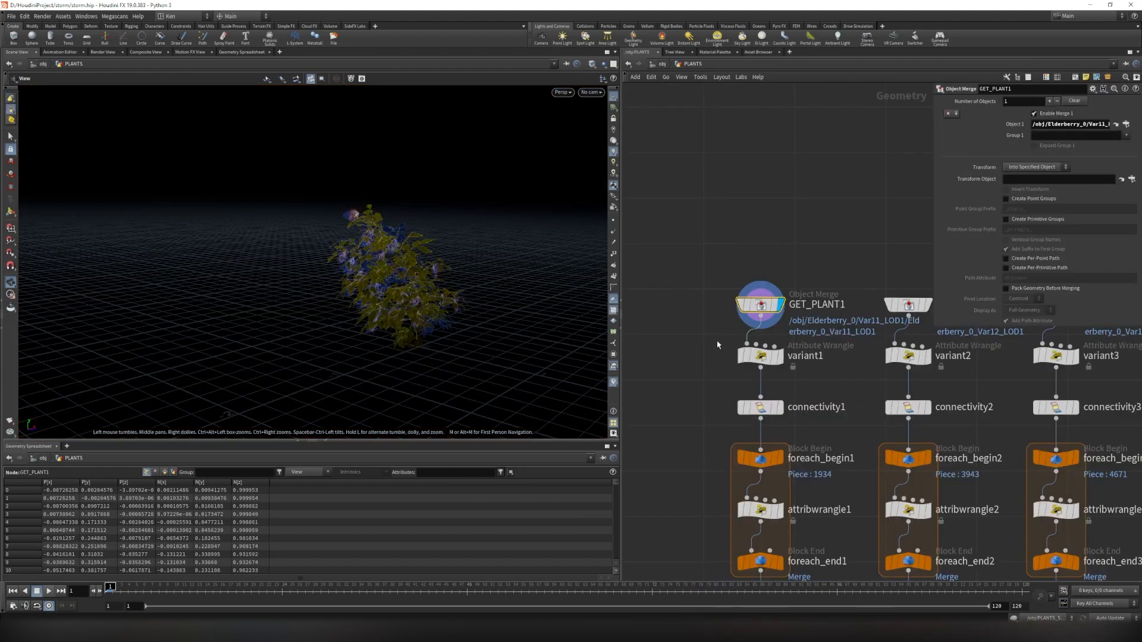
{"action": "scroll", "coordinate": [762, 265], "scroll_direction": "down", "scroll_amount": 3}
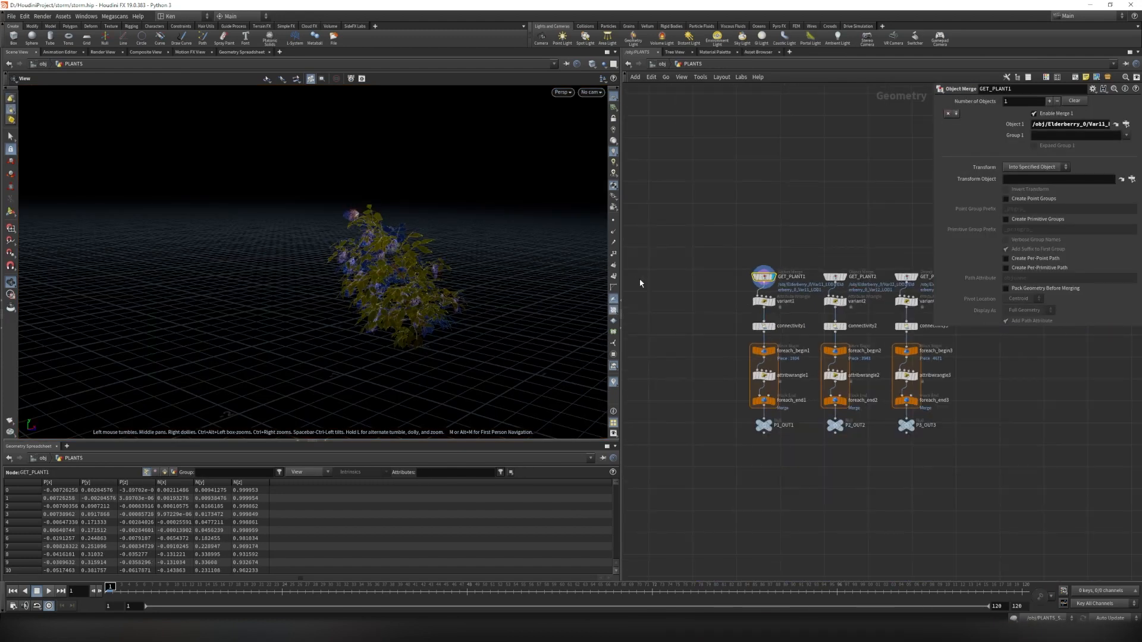
Examine the imported GET_PLANT1 model up close and from several angles, including its stem, branches and leaves.
{"action": "scroll", "coordinate": [794, 273], "scroll_direction": "up", "scroll_amount": 7}
{"action": "left_click_drag", "start_coordinate": [446, 271], "coordinate": [441, 352]}
{"action": "right_click_drag", "start_coordinate": [441, 351], "coordinate": [390, 339]}
{"action": "left_click_drag", "start_coordinate": [365, 338], "coordinate": [380, 336]}
{"action": "right_click_drag", "start_coordinate": [274, 327], "coordinate": [362, 334]}
{"action": "mouse_move", "coordinate": [362, 334]}
{"action": "left_mouse_down"}
{"action": "mouse_move", "coordinate": [364, 344]}
{"action": "mouse_move", "coordinate": [351, 341]}
{"action": "left_mouse_up"}
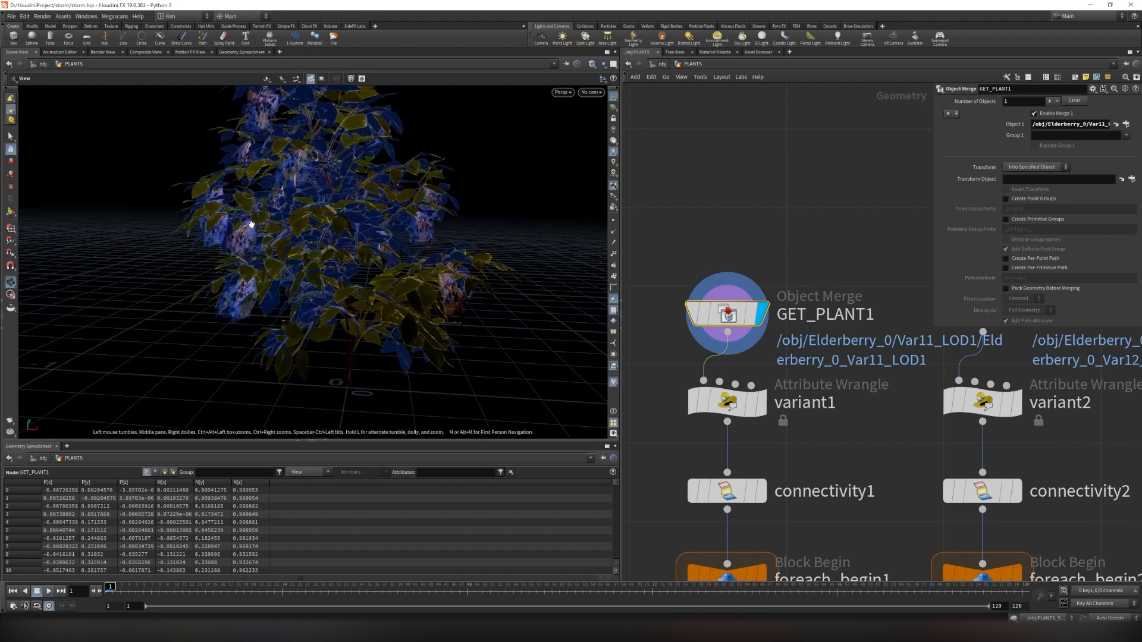
{"action": "mouse_move", "coordinate": [358, 378]}
{"action": "right_mouse_down"}
{"action": "mouse_move", "coordinate": [364, 387]}
{"action": "mouse_move", "coordinate": [368, 361]}
{"action": "right_mouse_up"}
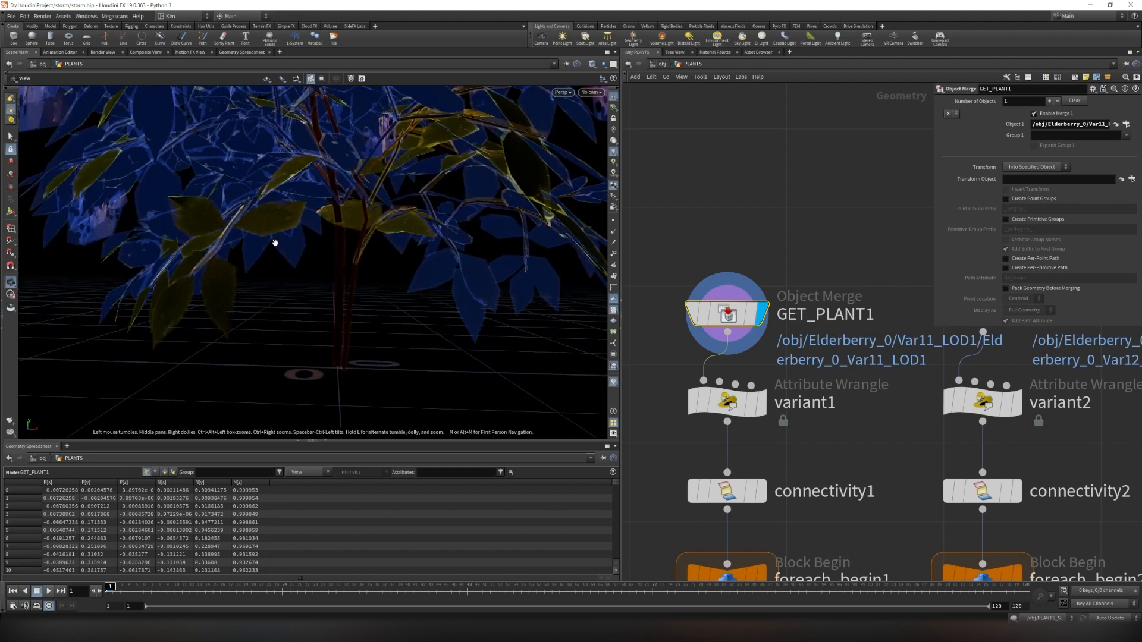
{"action": "right_click_drag", "start_coordinate": [273, 255], "coordinate": [326, 306]}
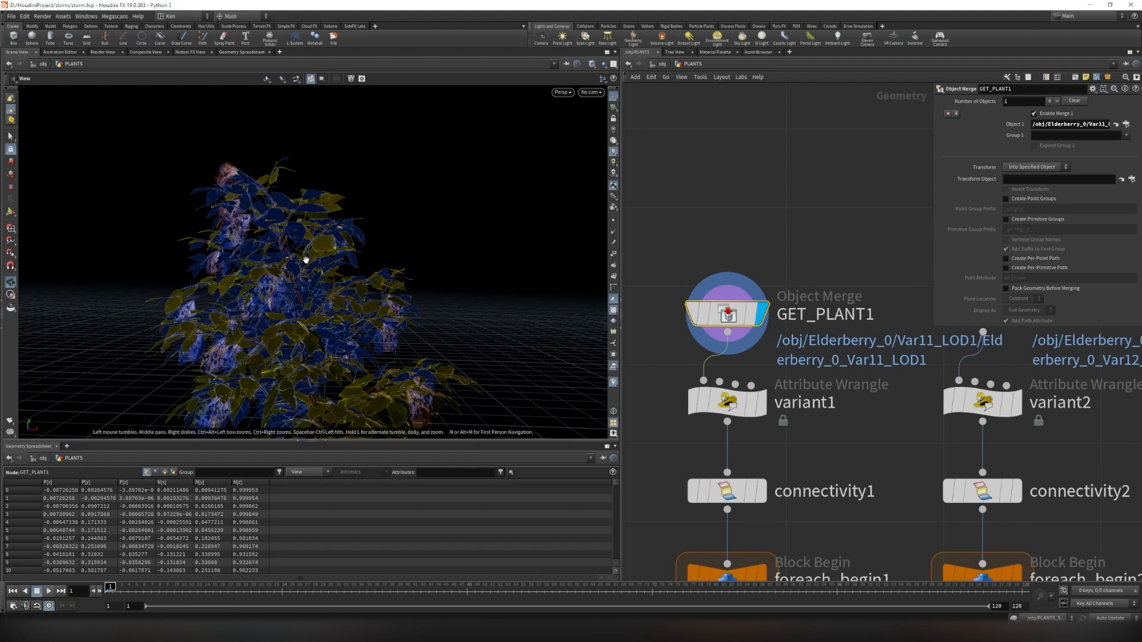
{"action": "right_click_drag", "start_coordinate": [334, 293], "coordinate": [359, 306]}
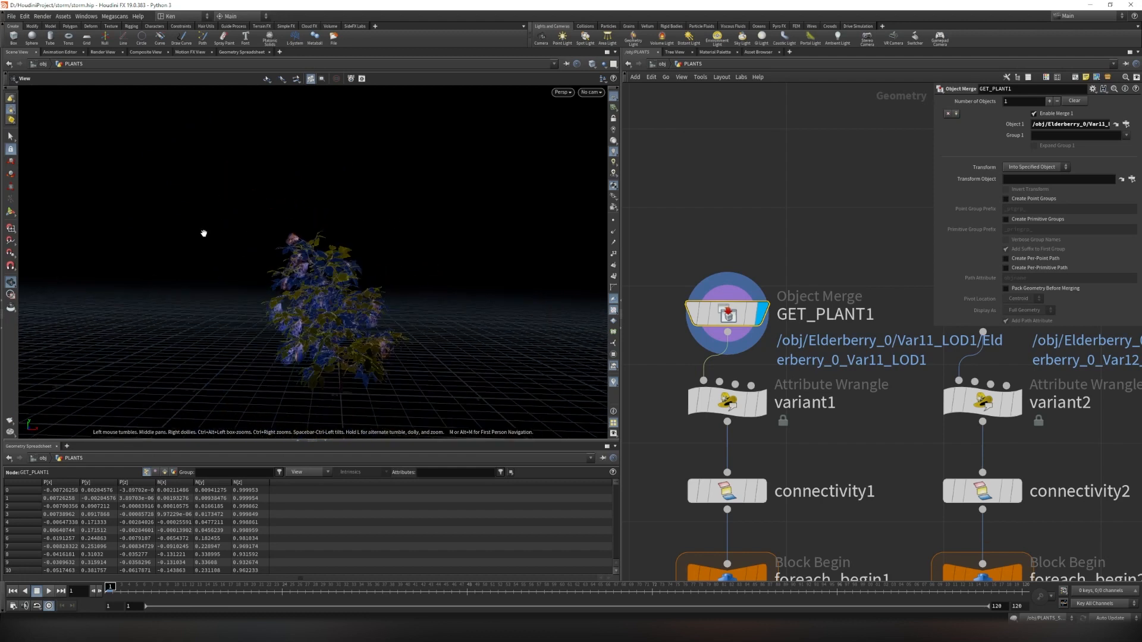
{"action": "scroll", "coordinate": [376, 293], "scroll_direction": "up", "scroll_amount": 1}
{"action": "scroll", "coordinate": [376, 294], "scroll_direction": "down", "scroll_amount": 1}
{"action": "middle_click_drag", "start_coordinate": [714, 272], "coordinate": [753, 243]}
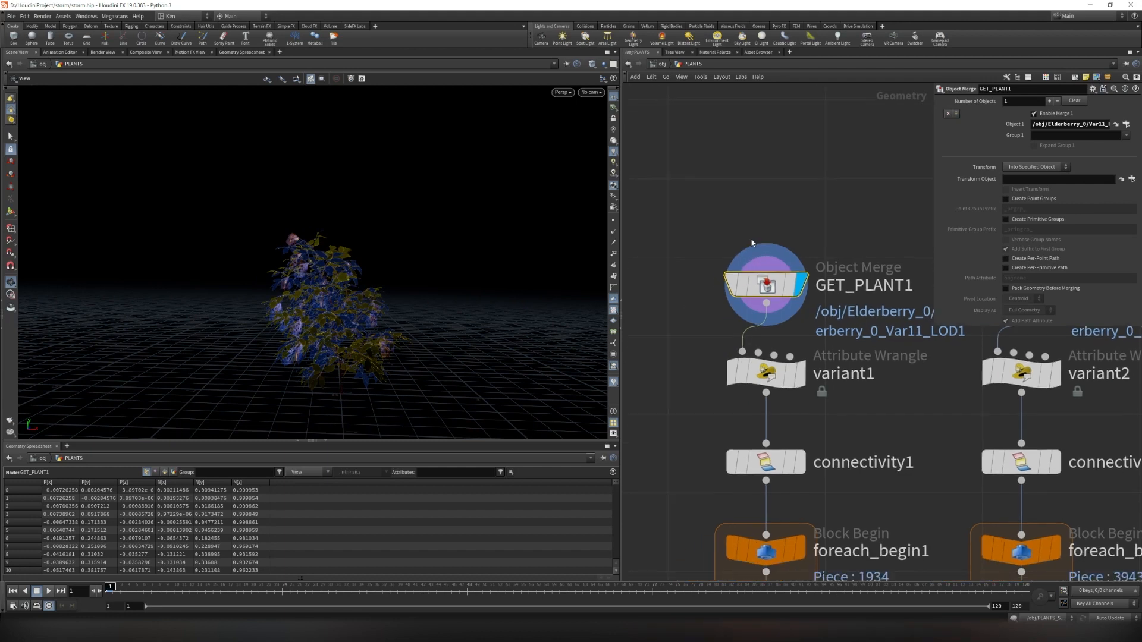
{"action": "scroll", "coordinate": [345, 357], "scroll_direction": "up", "scroll_amount": 8}
{"action": "scroll", "coordinate": [321, 362], "scroll_direction": "up", "scroll_amount": 6}
{"action": "scroll", "coordinate": [380, 338], "scroll_direction": "down", "scroll_amount": 10}
{"action": "scroll", "coordinate": [298, 349], "scroll_direction": "up", "scroll_amount": 4}
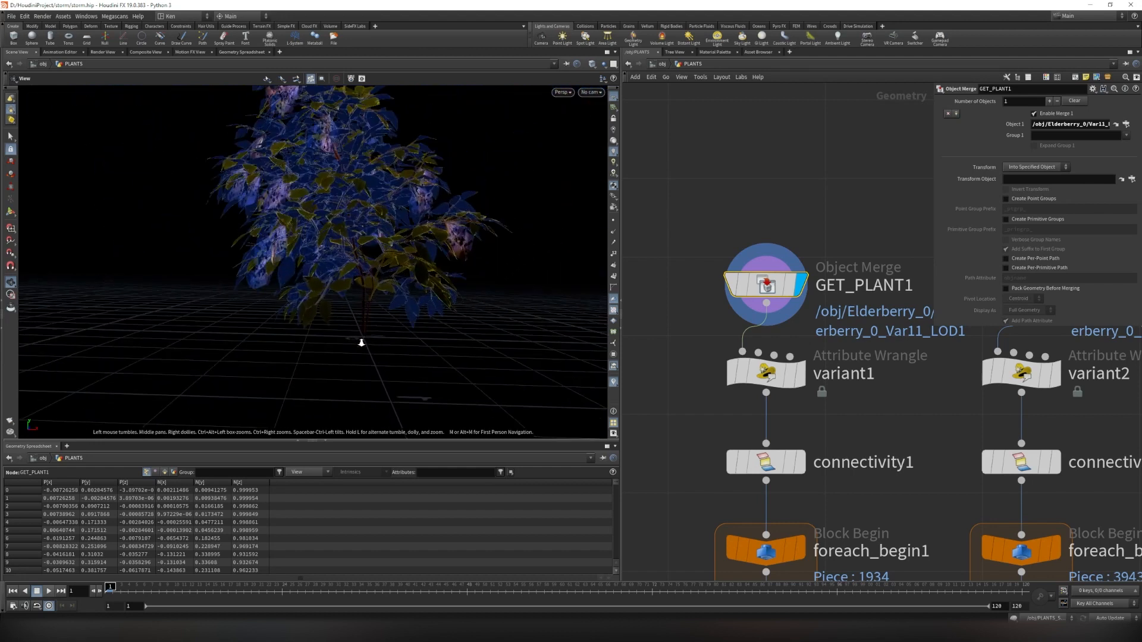
{"action": "scroll", "coordinate": [361, 343], "scroll_direction": "up", "scroll_amount": 3}
{"action": "middle_click_drag", "start_coordinate": [370, 243], "coordinate": [357, 291]}
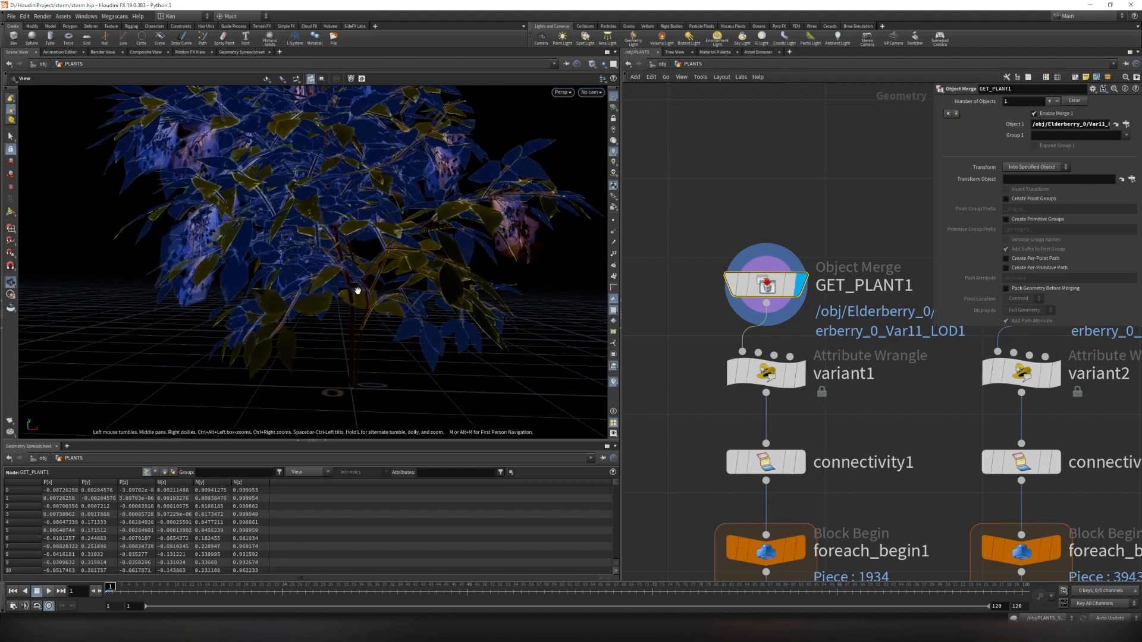
{"action": "scroll", "coordinate": [364, 333], "scroll_direction": "up", "scroll_amount": 3}
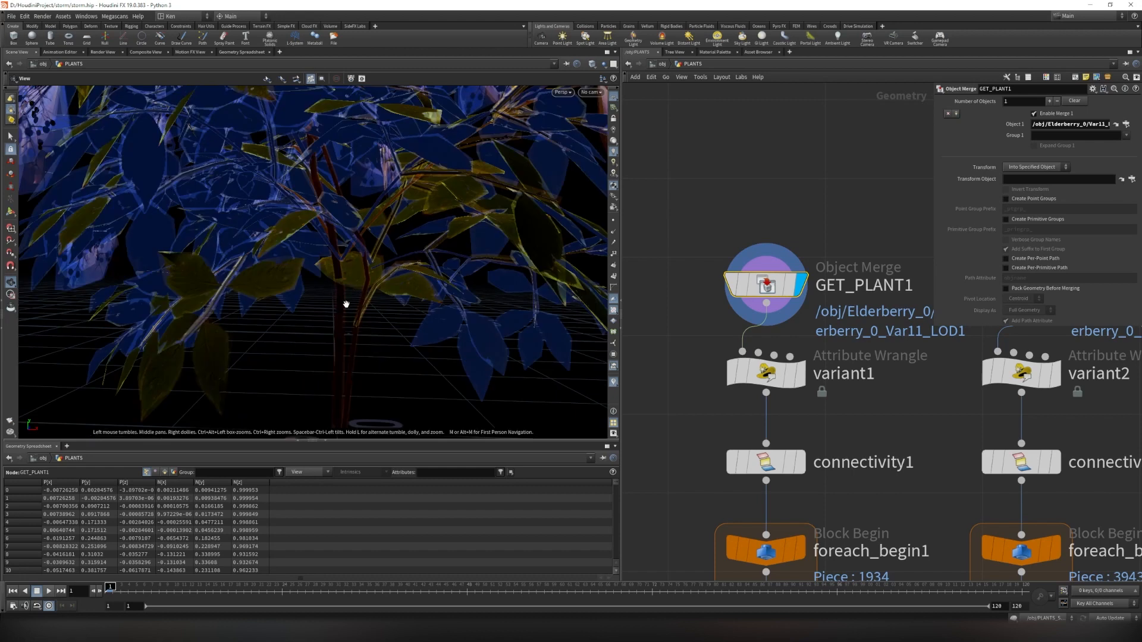
{"action": "scroll", "coordinate": [326, 239], "scroll_direction": "down", "scroll_amount": 5}
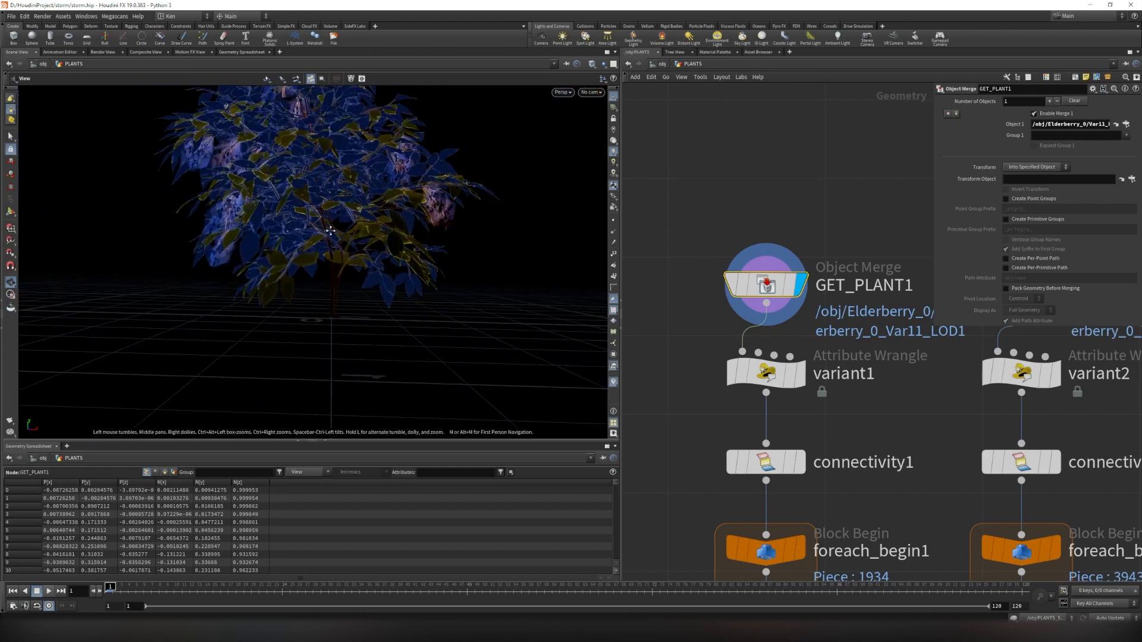
{"action": "middle_click_drag", "start_coordinate": [344, 170], "coordinate": [346, 215]}
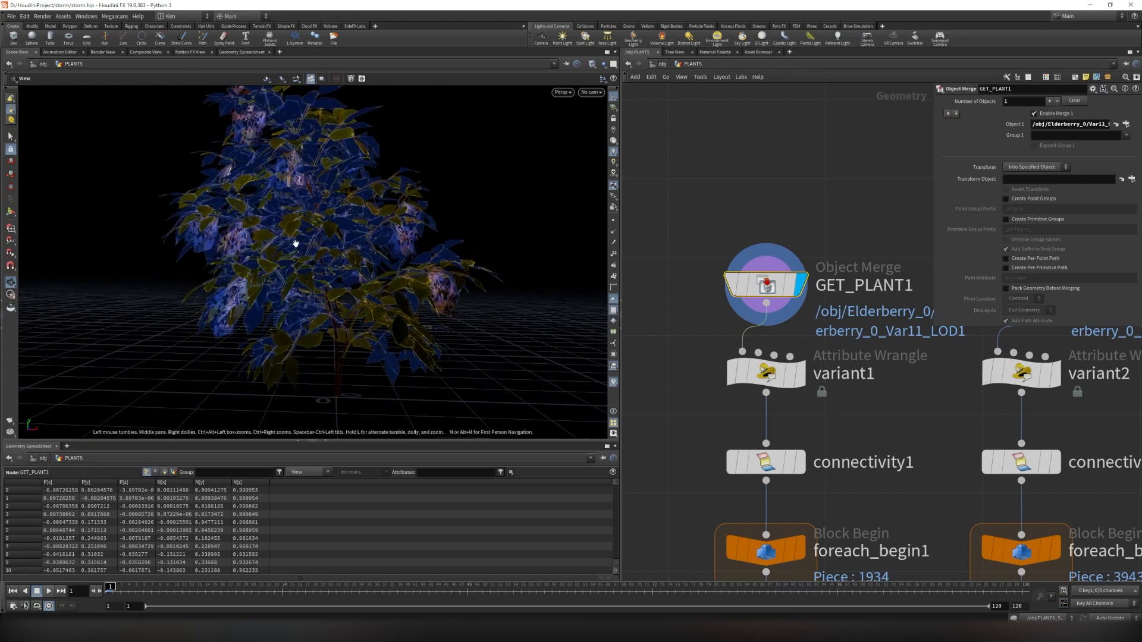
{"action": "scroll", "coordinate": [291, 277], "scroll_direction": "down", "scroll_amount": 5}
{"action": "left_click_drag", "start_coordinate": [292, 277], "coordinate": [339, 222]}
{"action": "scroll", "coordinate": [340, 223], "scroll_direction": "up", "scroll_amount": 5}
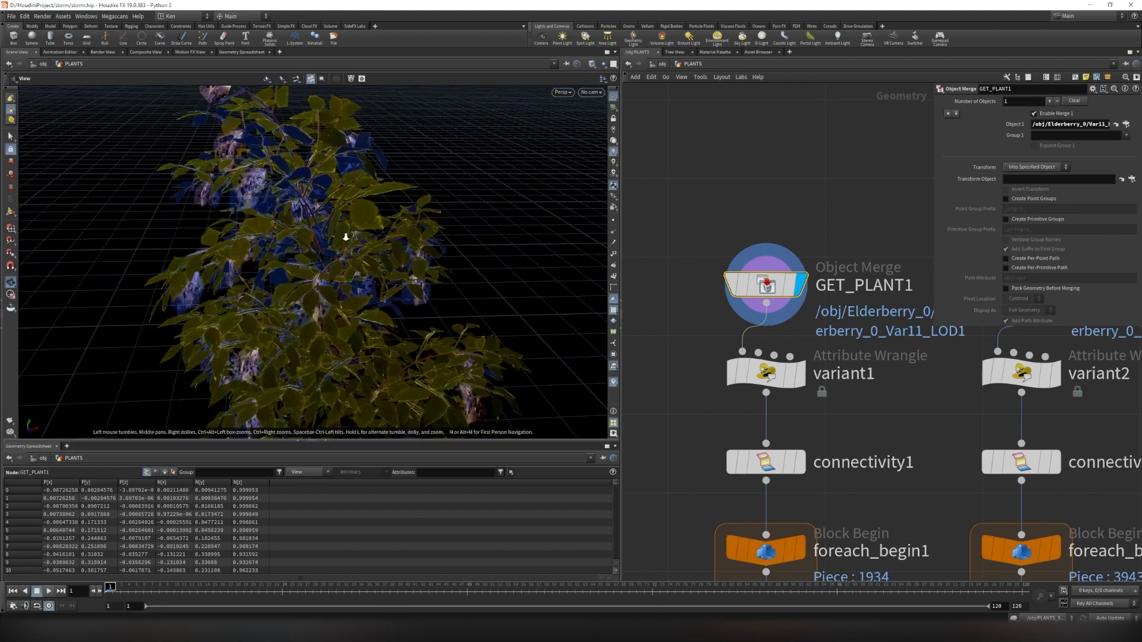
{"action": "scroll", "coordinate": [345, 237], "scroll_direction": "down", "scroll_amount": 2}
Check the node information of GET_PLANT1 for its geometry counts and attributes, and close it.
{"action": "left_click_drag", "start_coordinate": [708, 209], "coordinate": [828, 300]}
{"action": "mouse_move", "coordinate": [751, 288]}
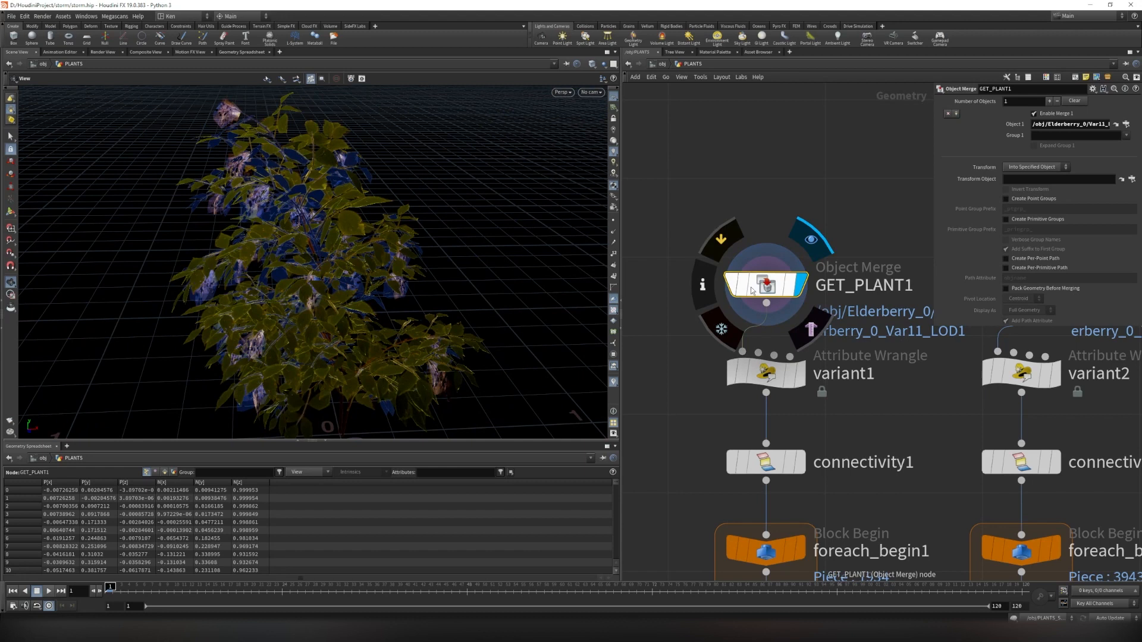
{"action": "left_click", "coordinate": [704, 287]}
{"action": "left_click_drag", "start_coordinate": [780, 143], "coordinate": [718, 138]}
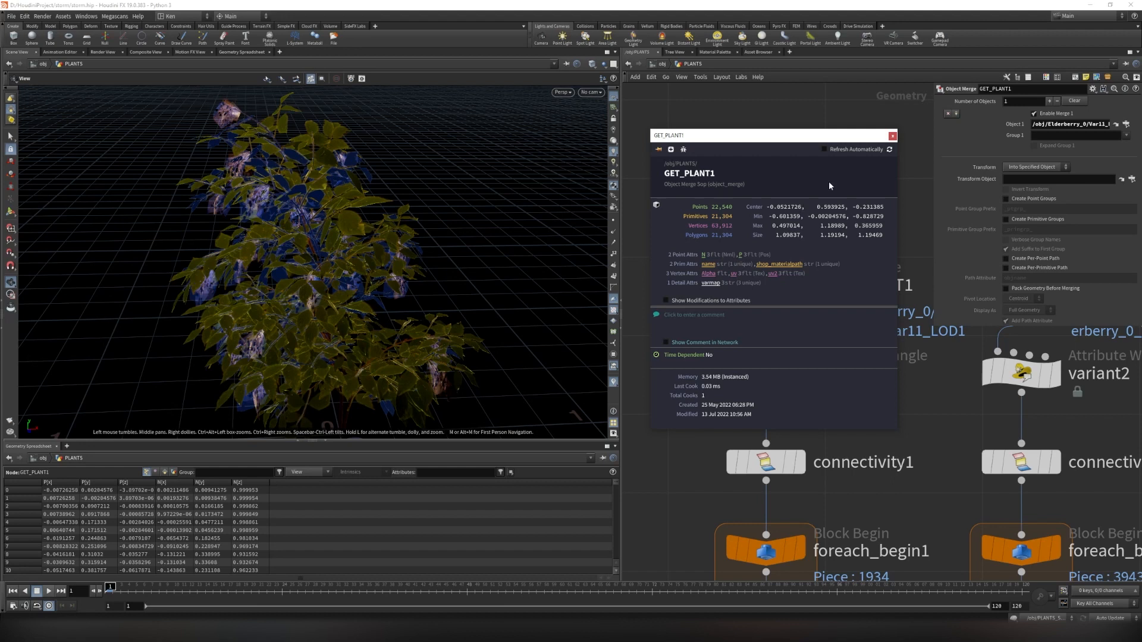
{"action": "left_click", "coordinate": [892, 137]}
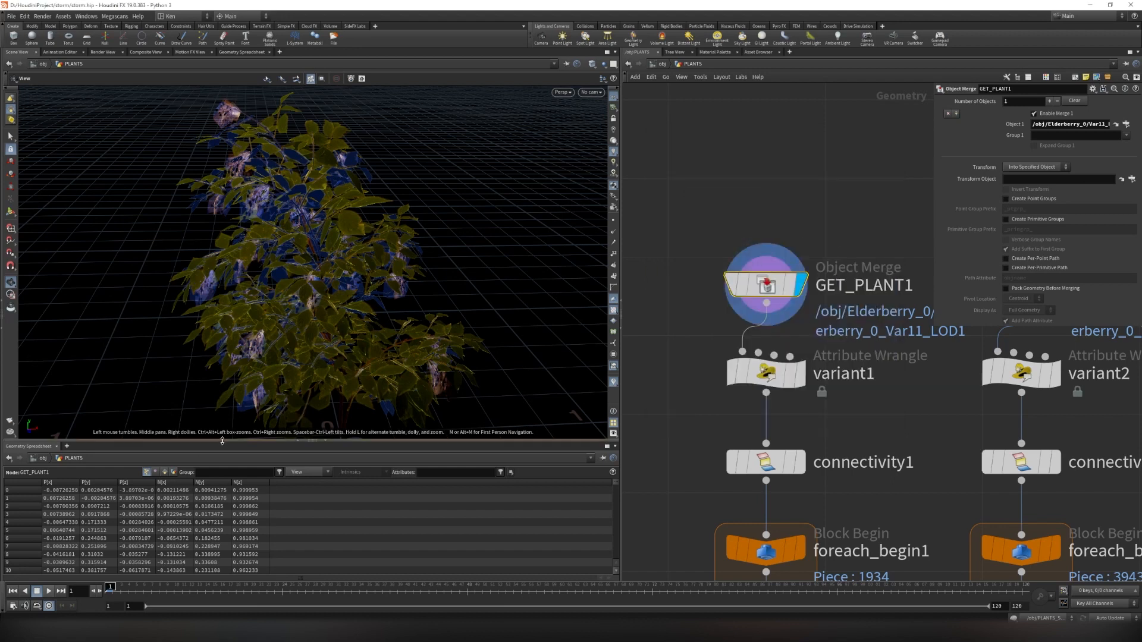
Enlarge the Geometry Spreadsheet, switch it to primitive attributes and widen the name column.
{"action": "left_click_drag", "start_coordinate": [178, 442], "coordinate": [177, 364]}
{"action": "left_click", "coordinate": [165, 395]}
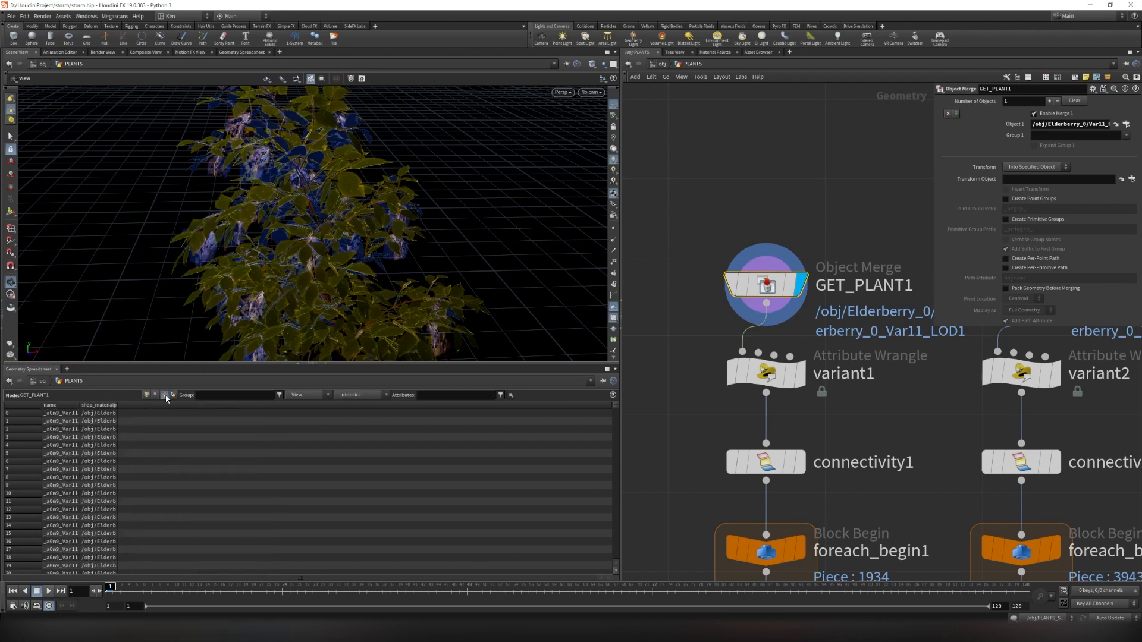
{"action": "left_click_drag", "start_coordinate": [79, 405], "coordinate": [224, 410]}
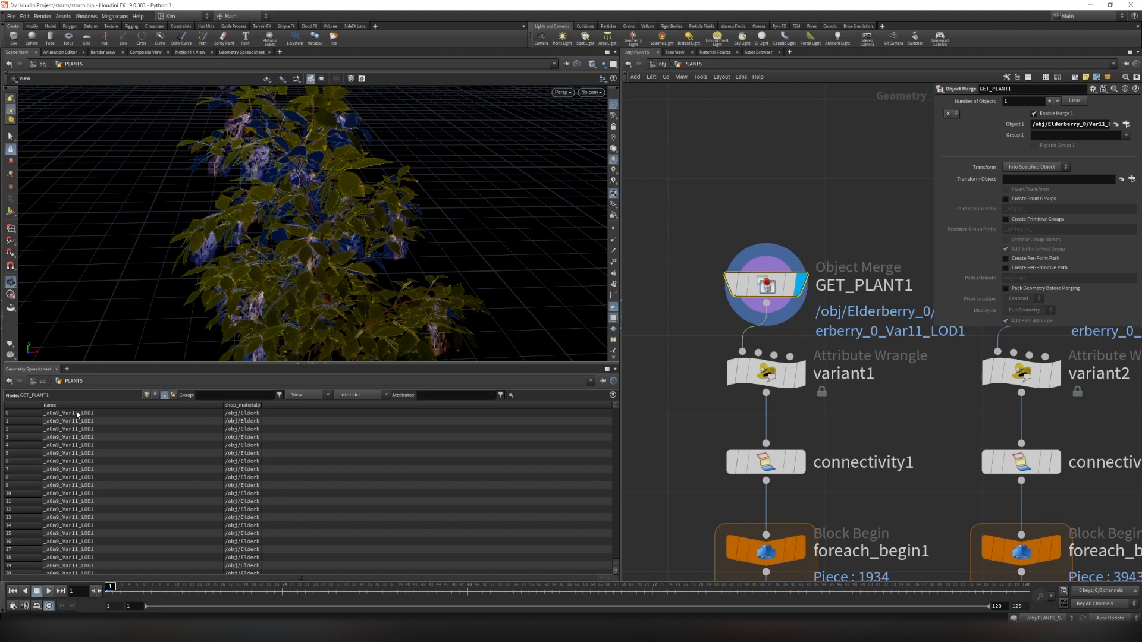
Sort GET_PLANT1's primitives by name, check the name values through the whole list, and shrink the spreadsheet again.
{"action": "left_click", "coordinate": [95, 407]}
{"action": "left_click", "coordinate": [95, 407]}
{"action": "left_click", "coordinate": [95, 407]}
{"action": "left_click", "coordinate": [95, 407]}
{"action": "left_click", "coordinate": [95, 406]}
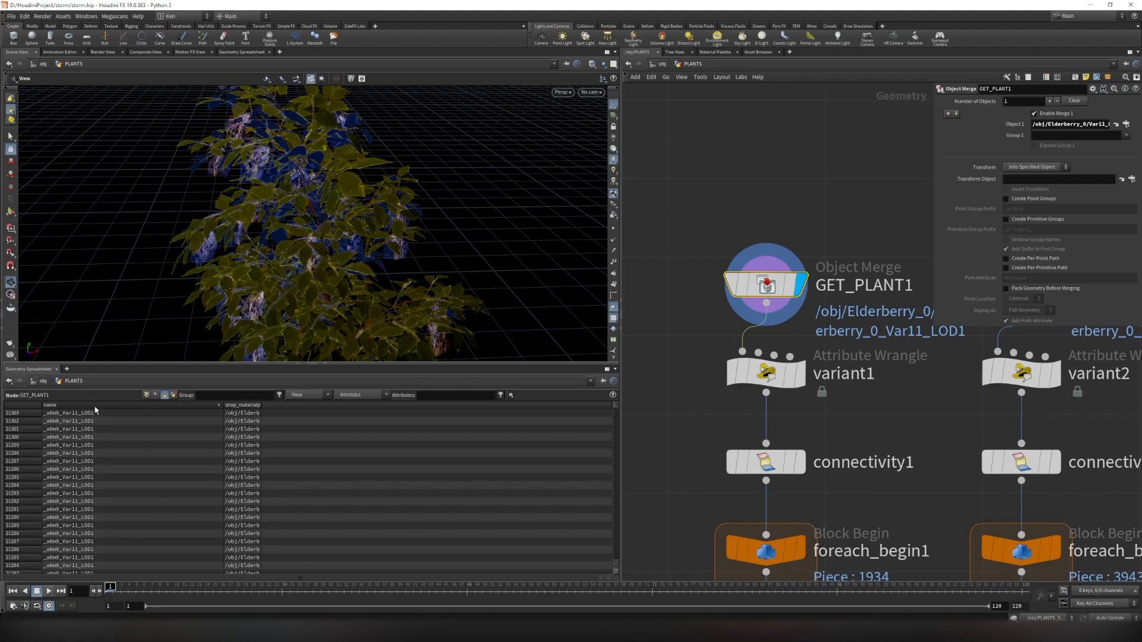
{"action": "left_click_drag", "start_coordinate": [615, 409], "coordinate": [597, 573]}
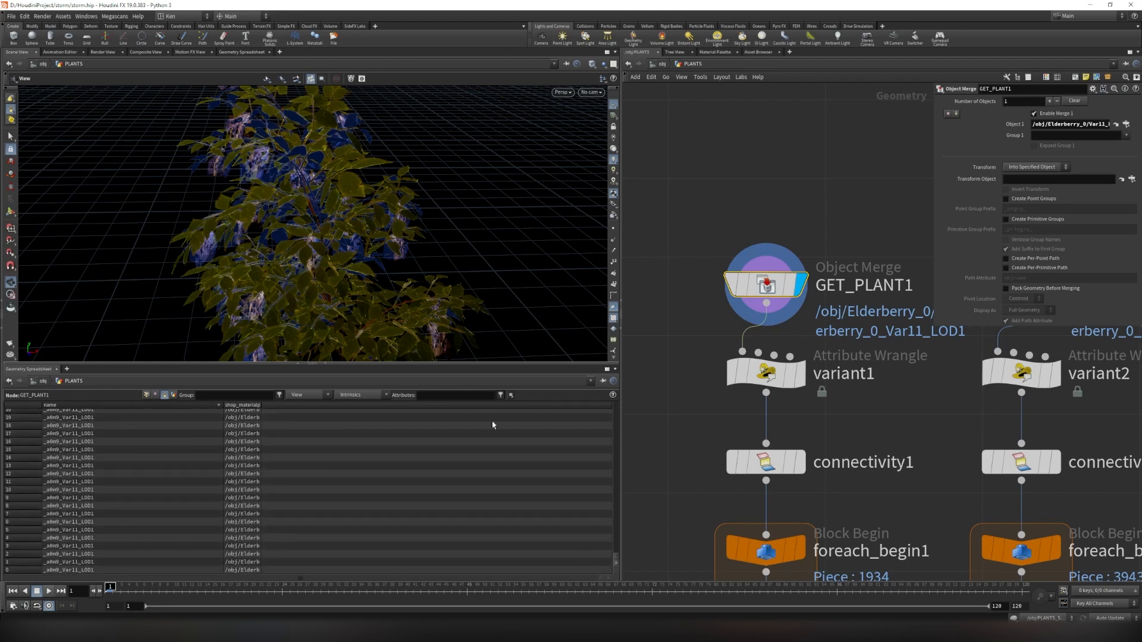
{"action": "left_click_drag", "start_coordinate": [617, 558], "coordinate": [619, 403]}
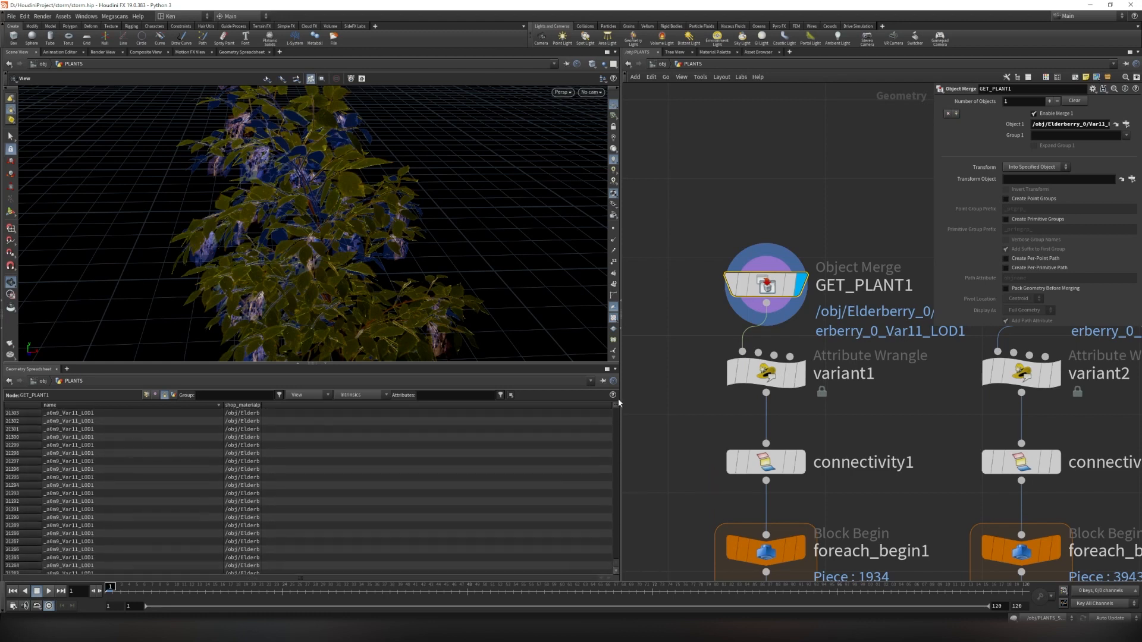
{"action": "left_click_drag", "start_coordinate": [119, 363], "coordinate": [109, 459]}
Inspect how the leaves and branches of the GET_PLANT1 plant connect to its stem in the viewport.
{"action": "scroll", "coordinate": [320, 299], "scroll_direction": "down", "scroll_amount": 4}
{"action": "scroll", "coordinate": [321, 300], "scroll_direction": "down", "scroll_amount": 3}
{"action": "left_click_drag", "start_coordinate": [320, 300], "coordinate": [311, 278]}
{"action": "right_click_drag", "start_coordinate": [311, 278], "coordinate": [367, 322]}
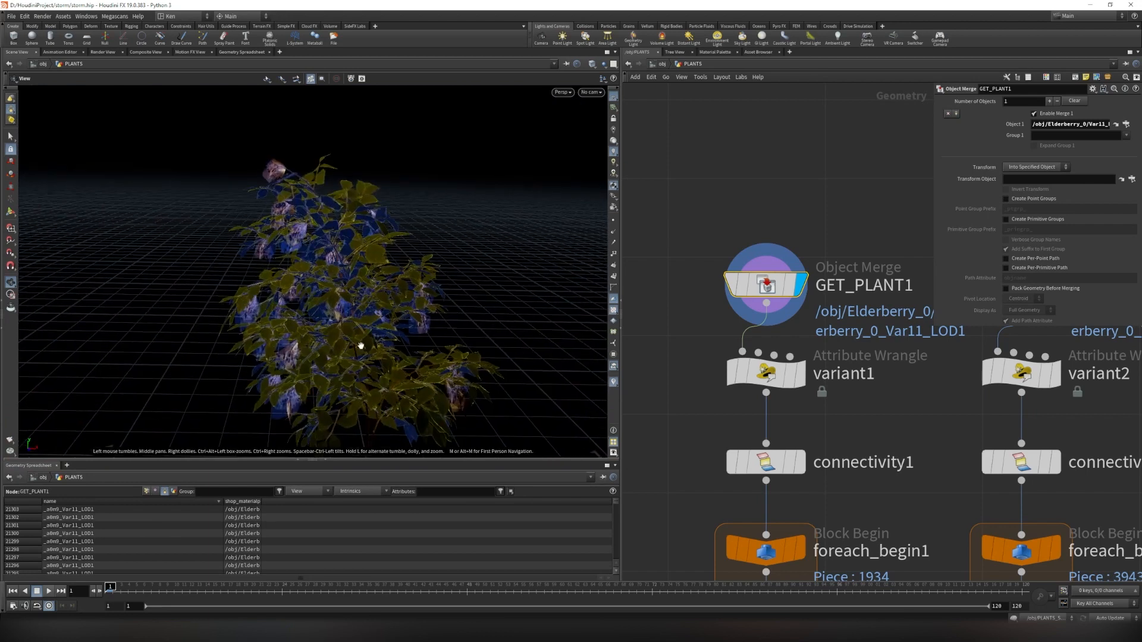
{"action": "left_click_drag", "start_coordinate": [366, 321], "coordinate": [352, 355]}
{"action": "middle_click_drag", "start_coordinate": [351, 354], "coordinate": [339, 334]}
{"action": "left_click_drag", "start_coordinate": [373, 384], "coordinate": [350, 357]}
{"action": "scroll", "coordinate": [349, 369], "scroll_direction": "up", "scroll_amount": 5}
{"action": "scroll", "coordinate": [338, 370], "scroll_direction": "down", "scroll_amount": 5}
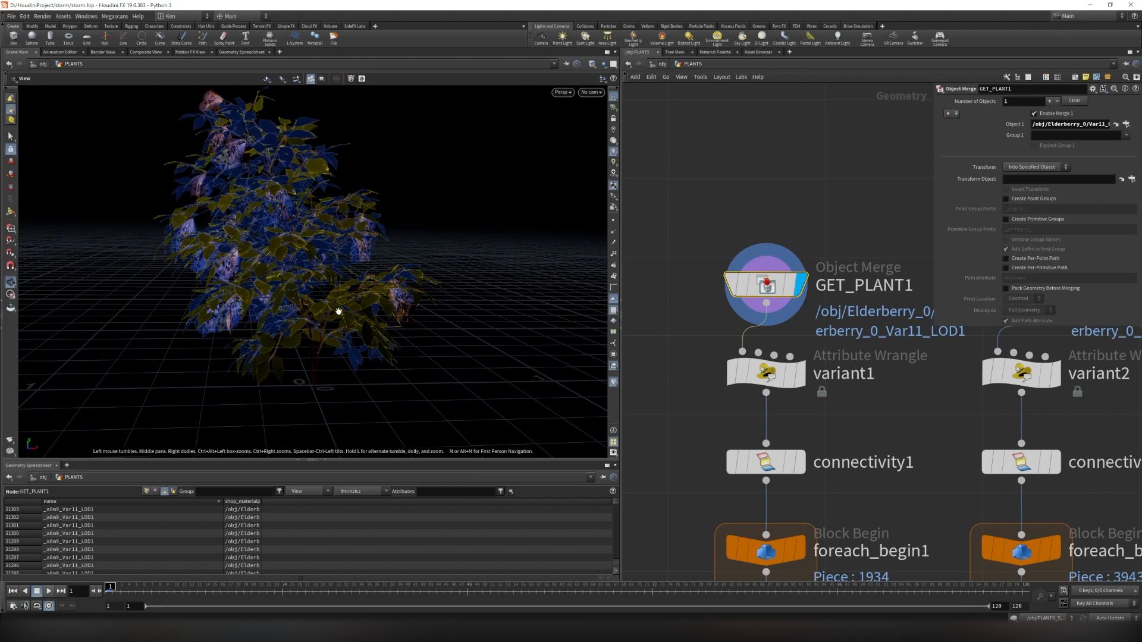
Switch the viewport to wireframe and look over the polygon mesh of the GET_PLANT1 plant.
{"action": "scroll", "coordinate": [400, 296], "scroll_direction": "up", "scroll_amount": 5}
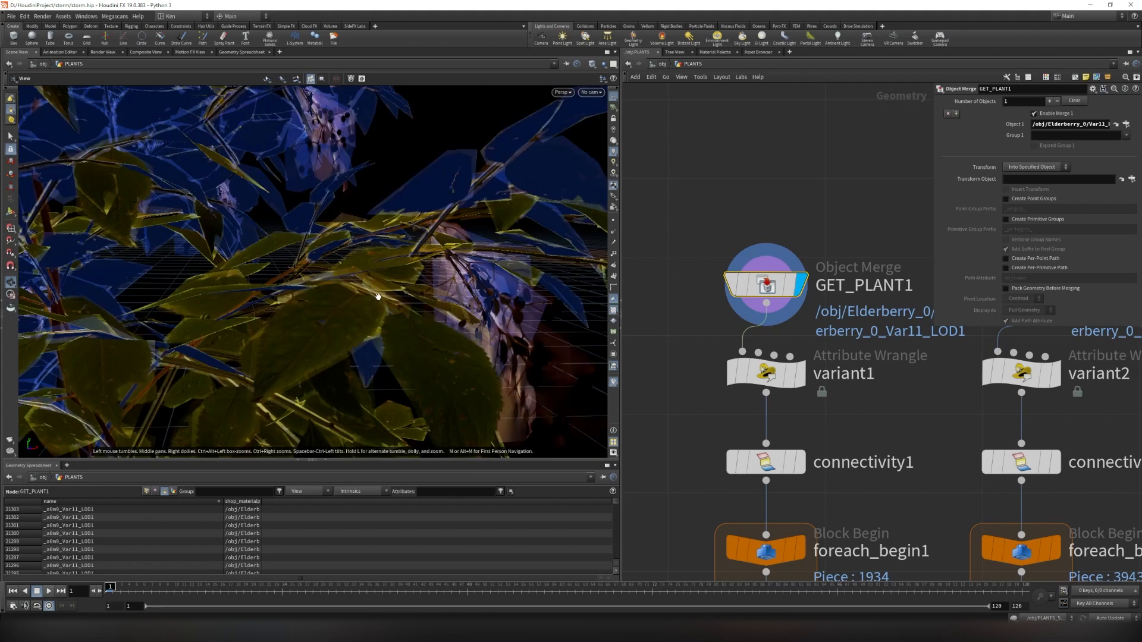
{"action": "scroll", "coordinate": [378, 300], "scroll_direction": "down", "scroll_amount": 3}
{"action": "mouse_move", "coordinate": [354, 287]}
{"action": "left_mouse_down"}
{"action": "mouse_move", "coordinate": [357, 305]}
{"action": "mouse_move", "coordinate": [381, 314]}
{"action": "mouse_move", "coordinate": [344, 298]}
{"action": "left_mouse_up"}
{"action": "key", "text": "w"}
{"action": "scroll", "coordinate": [376, 323], "scroll_direction": "up", "scroll_amount": 4}
{"action": "scroll", "coordinate": [376, 323], "scroll_direction": "down", "scroll_amount": 5}
{"action": "scroll", "coordinate": [361, 262], "scroll_direction": "up", "scroll_amount": 5}
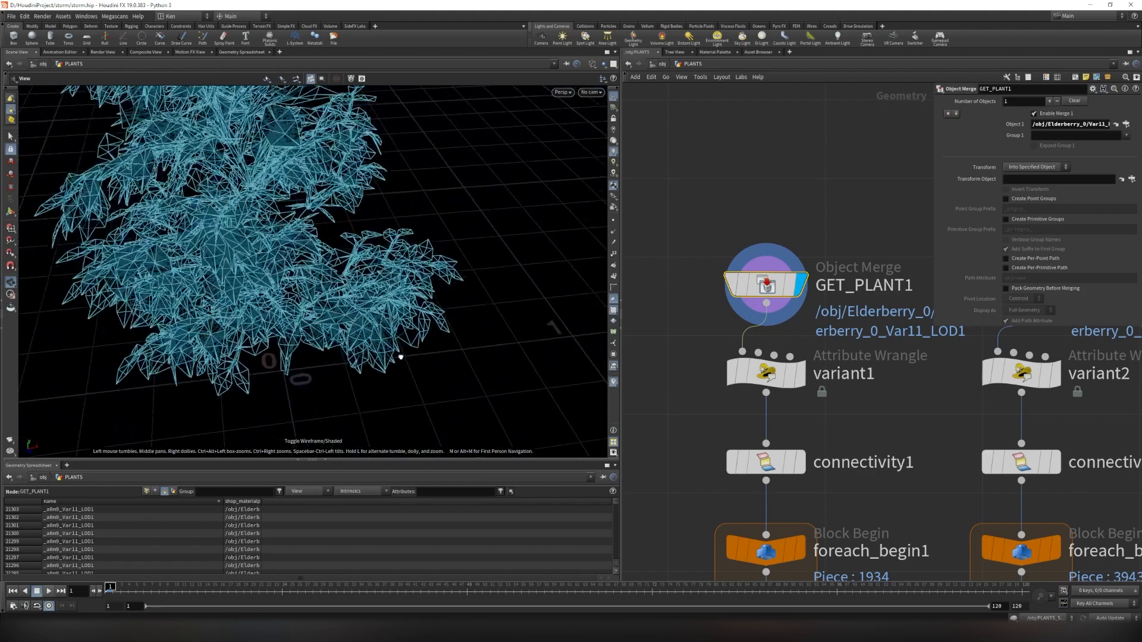
Examine the polygon layout of individual leaves in wireframe and where they attach to the stem, and return to the whole plant.
{"action": "scroll", "coordinate": [361, 262], "scroll_direction": "down", "scroll_amount": 5}
{"action": "scroll", "coordinate": [377, 262], "scroll_direction": "up", "scroll_amount": 6}
{"action": "scroll", "coordinate": [391, 275], "scroll_direction": "down", "scroll_amount": 1}
{"action": "middle_click_drag", "start_coordinate": [418, 195], "coordinate": [252, 261]}
{"action": "scroll", "coordinate": [252, 260], "scroll_direction": "up", "scroll_amount": 3}
{"action": "middle_click_drag", "start_coordinate": [173, 202], "coordinate": [324, 233]}
{"action": "scroll", "coordinate": [289, 222], "scroll_direction": "up", "scroll_amount": 7}
{"action": "scroll", "coordinate": [307, 229], "scroll_direction": "down", "scroll_amount": 1}
{"action": "scroll", "coordinate": [377, 305], "scroll_direction": "down", "scroll_amount": 4}
{"action": "scroll", "coordinate": [345, 257], "scroll_direction": "up", "scroll_amount": 3}
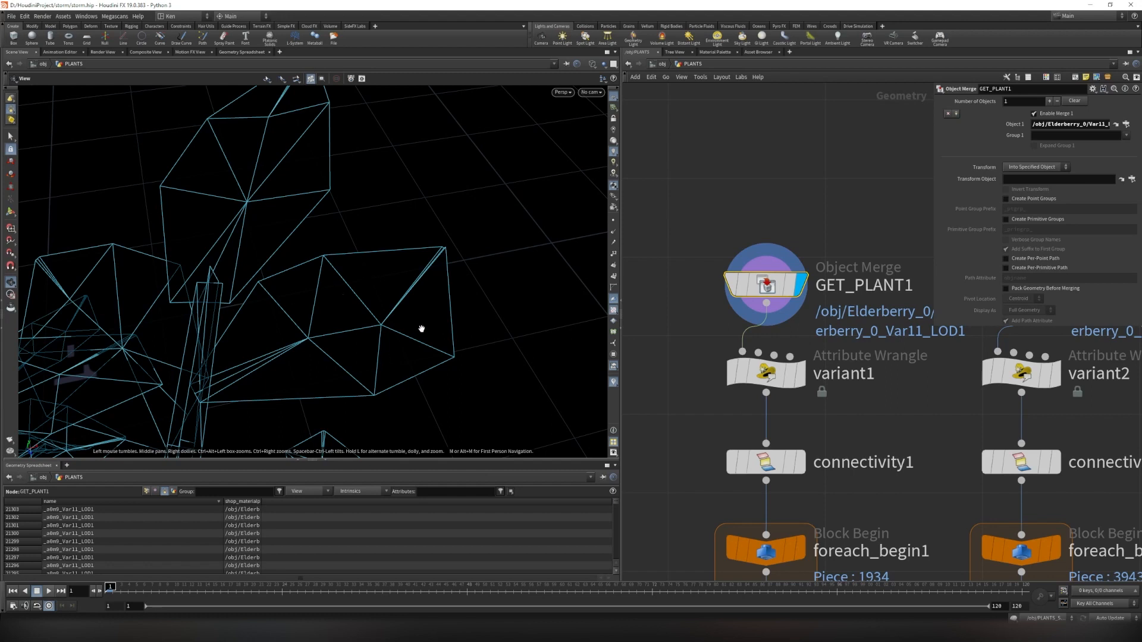
{"action": "scroll", "coordinate": [439, 243], "scroll_direction": "down", "scroll_amount": 5}
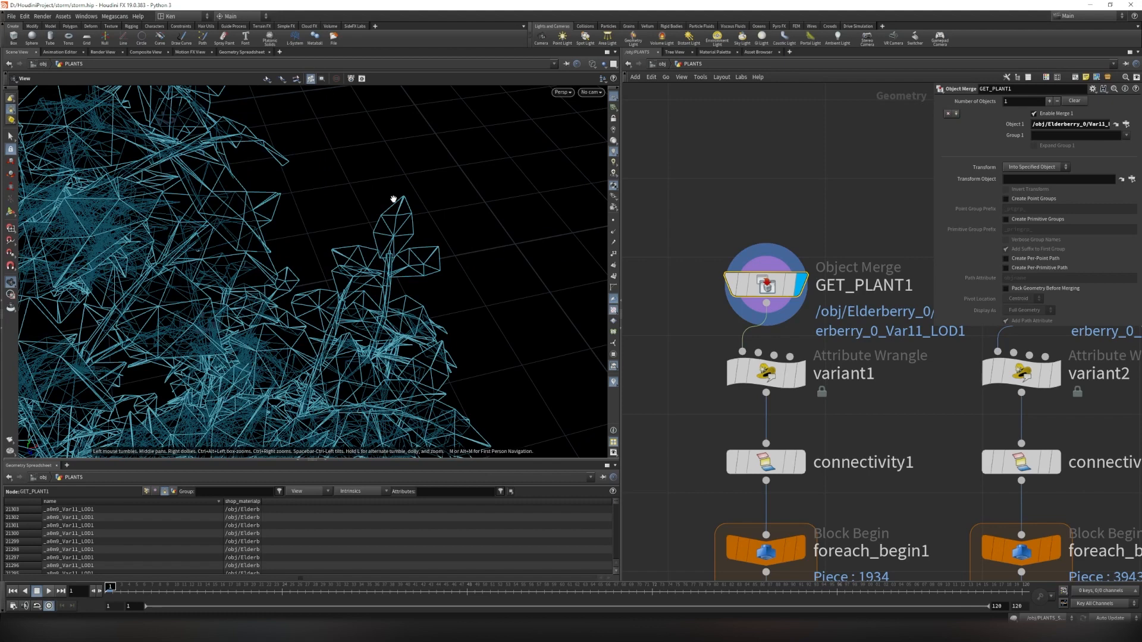
{"action": "scroll", "coordinate": [425, 284], "scroll_direction": "down", "scroll_amount": 6}
{"action": "left_click_drag", "start_coordinate": [425, 285], "coordinate": [409, 364]}
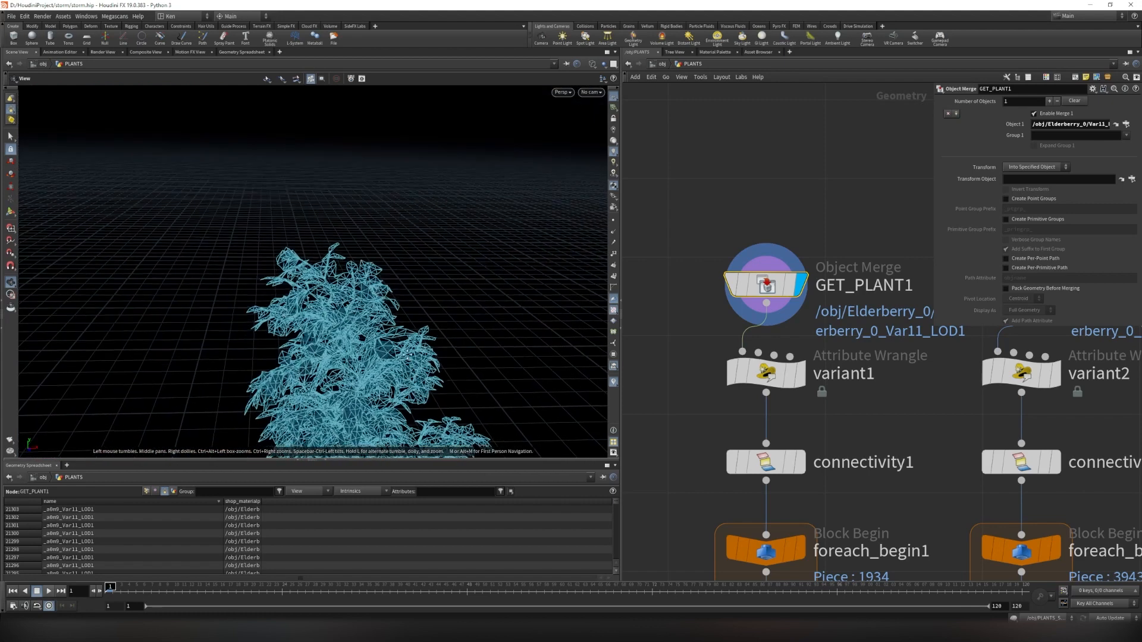
{"action": "middle_click_drag", "start_coordinate": [410, 365], "coordinate": [346, 294]}
{"action": "left_click_drag", "start_coordinate": [347, 293], "coordinate": [351, 283]}
Add a For-Each Connected Piece loop beside the GET_PLANT1 branch in the PLANTS network.
{"action": "middle_click_drag", "start_coordinate": [897, 462], "coordinate": [864, 332]}
{"action": "scroll", "coordinate": [818, 354], "scroll_direction": "down", "scroll_amount": 2}
{"action": "middle_click_drag", "start_coordinate": [690, 303], "coordinate": [740, 260]}
{"action": "scroll", "coordinate": [740, 260], "scroll_direction": "down", "scroll_amount": 2}
{"action": "key", "text": "Tab"}
{"action": "type", "text": "fore"}
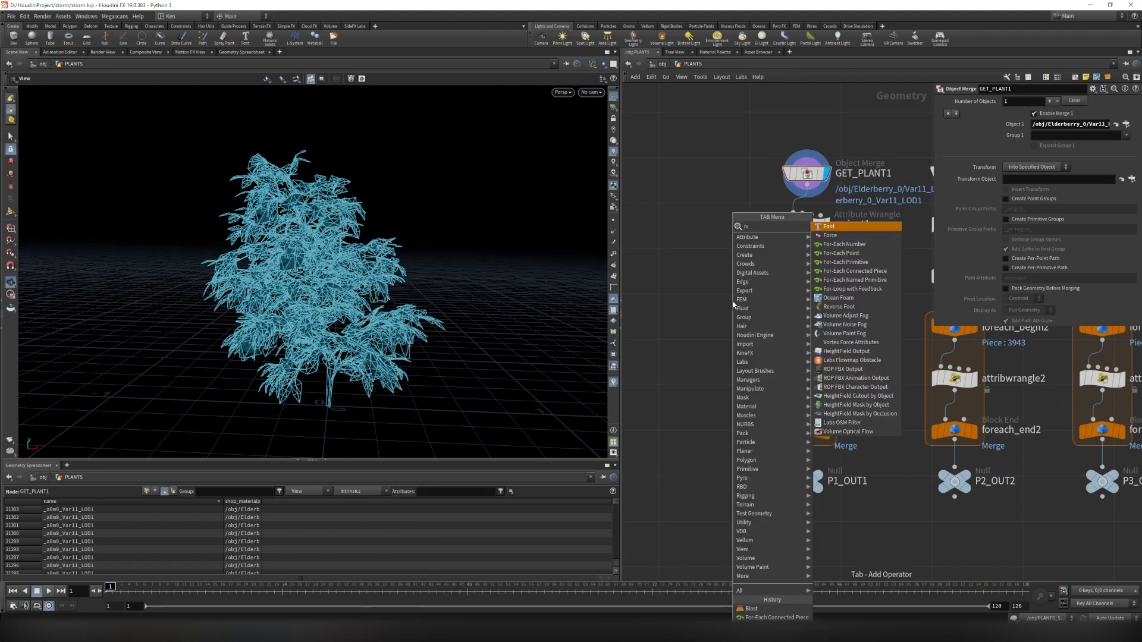
{"action": "key", "text": "Down"}
{"action": "key", "text": "Down"}
{"action": "key", "text": "Down"}
{"action": "key", "text": "Return"}
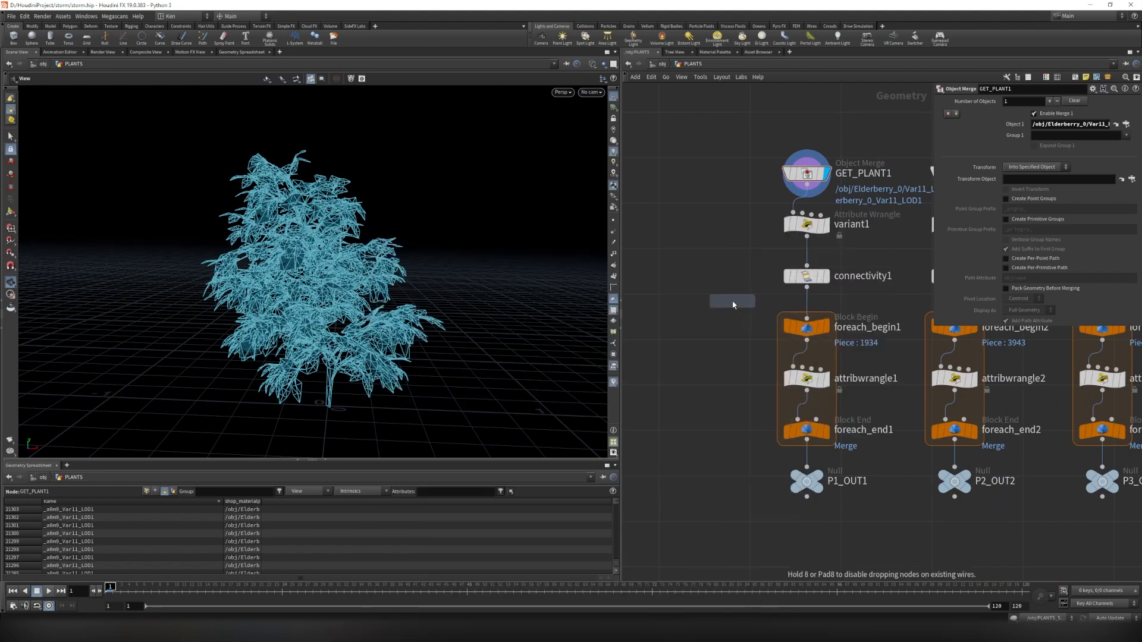
{"action": "left_click", "coordinate": [658, 296]}
Feed GET_PLANT1 into the new connectivity4 node, space out the loop's blocks and display foreach_end4 with shaded geometry.
{"action": "middle_click_drag", "start_coordinate": [744, 355], "coordinate": [781, 317]}
{"action": "left_click", "coordinate": [844, 146]}
{"action": "left_click", "coordinate": [697, 245]}
{"action": "middle_click_drag", "start_coordinate": [741, 421], "coordinate": [753, 370]}
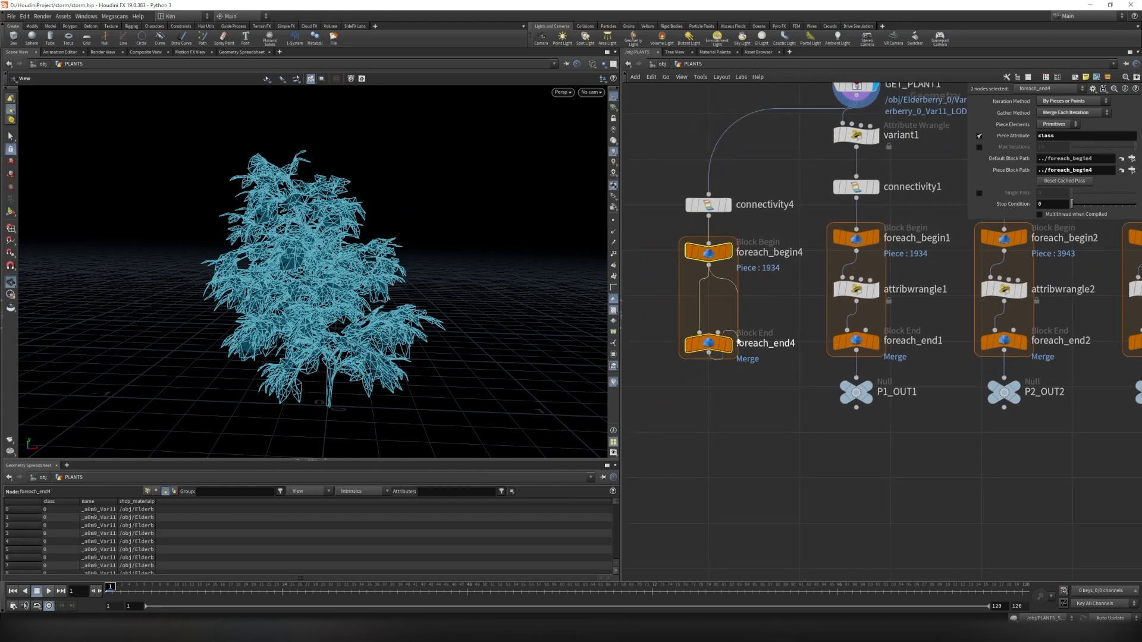
{"action": "left_click_drag", "start_coordinate": [706, 355], "coordinate": [710, 390]}
{"action": "left_click", "coordinate": [703, 404]}
{"action": "left_click", "coordinate": [721, 389]}
{"action": "scroll", "coordinate": [428, 337], "scroll_direction": "down", "scroll_amount": 4}
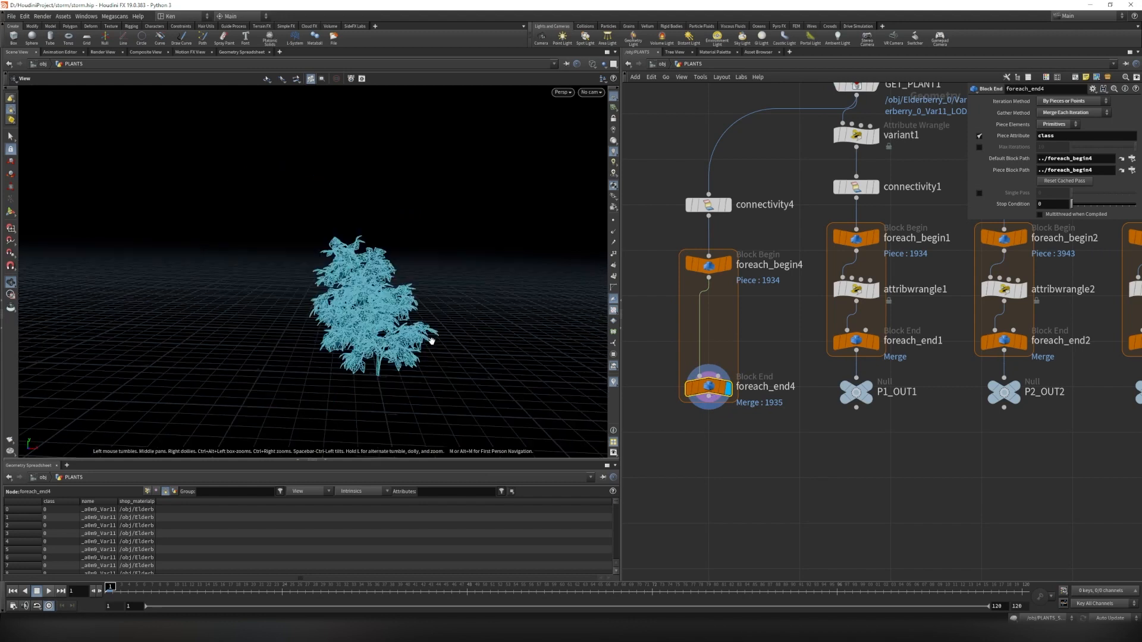
{"action": "key", "text": "shift+w"}
{"action": "scroll", "coordinate": [379, 310], "scroll_direction": "up", "scroll_amount": 5}
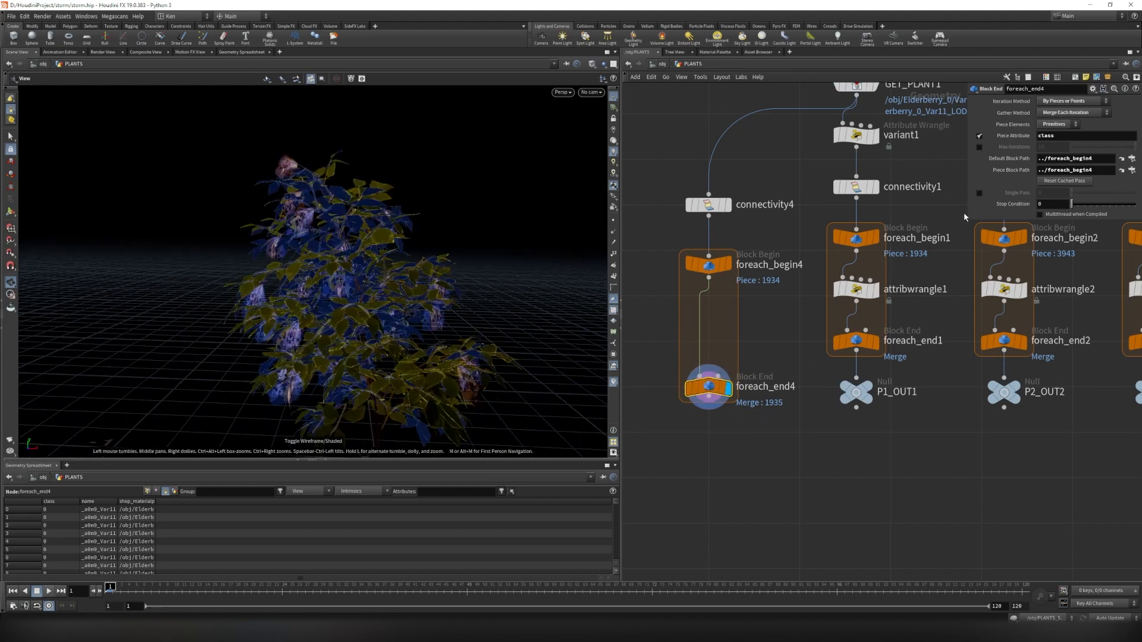
Widen the parameter pane, enable Single Pass on foreach_end4 and set it to 47 to isolate a single leaf piece.
{"action": "left_click_drag", "start_coordinate": [968, 223], "coordinate": [890, 221]}
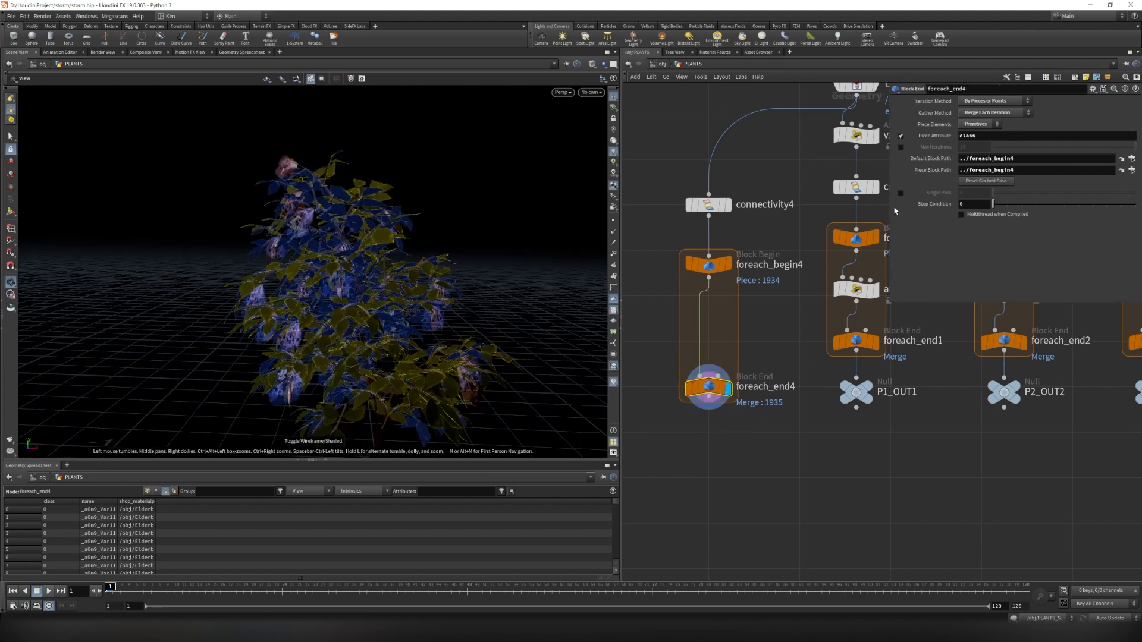
{"action": "left_click", "coordinate": [901, 192]}
{"action": "left_click_drag", "start_coordinate": [370, 319], "coordinate": [347, 349], "text": "alt"}
{"action": "left_click_drag", "start_coordinate": [994, 192], "coordinate": [1136, 202]}
{"action": "middle_click_drag", "start_coordinate": [977, 193], "coordinate": [1081, 202]}
{"action": "left_click_drag", "start_coordinate": [362, 322], "coordinate": [432, 372]}
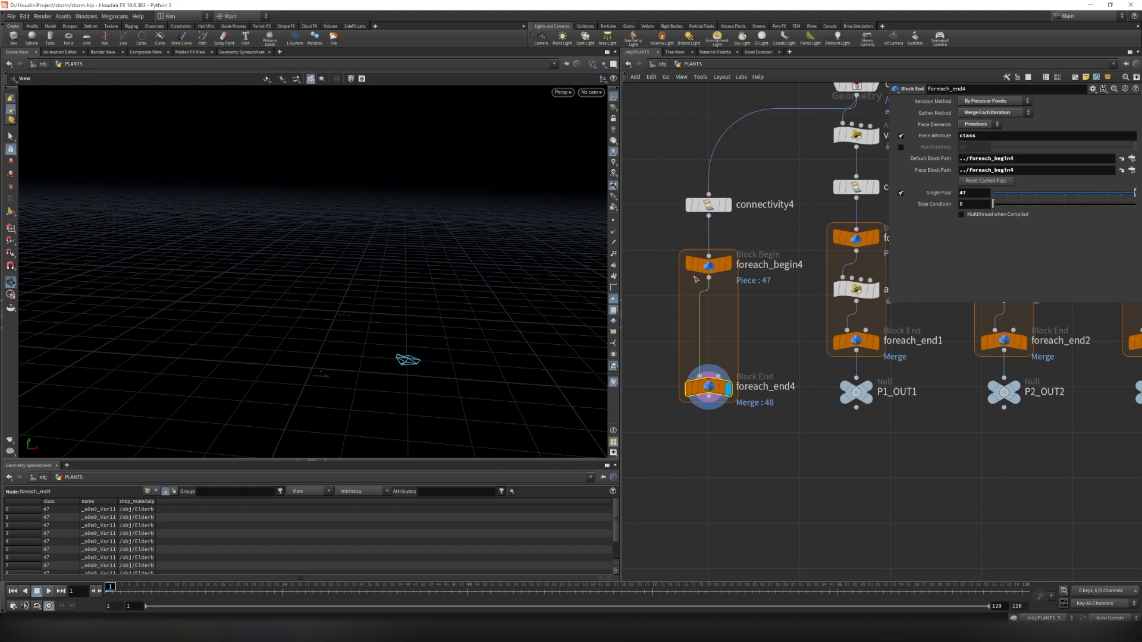
Duplicate attribwrangle1 into the new loop between foreach_begin4 and foreach_end4.
{"action": "middle_click_drag", "start_coordinate": [798, 344], "coordinate": [754, 364]}
{"action": "left_click", "coordinate": [807, 312]}
{"action": "left_click_drag", "start_coordinate": [806, 312], "coordinate": [654, 342], "text": "alt"}
{"action": "scroll", "coordinate": [657, 348], "scroll_direction": "up", "scroll_amount": 3}
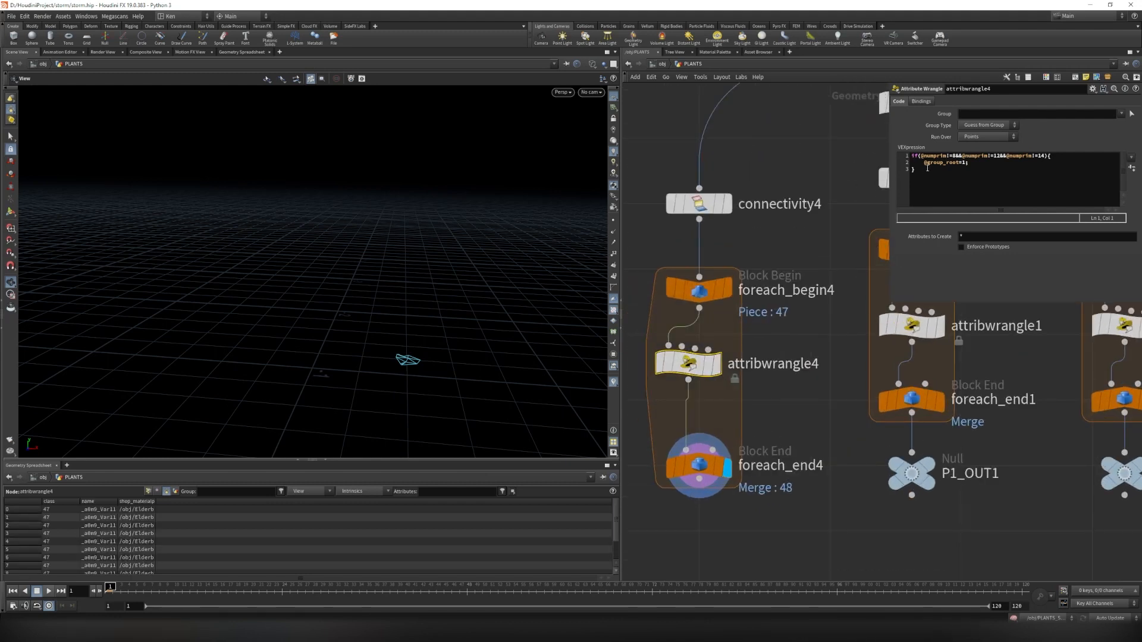
Compare the copied wrangle's numprim conditions and root group assignment with the points of the isolated leaf.
{"action": "left_click_drag", "start_coordinate": [946, 156], "coordinate": [935, 156]}
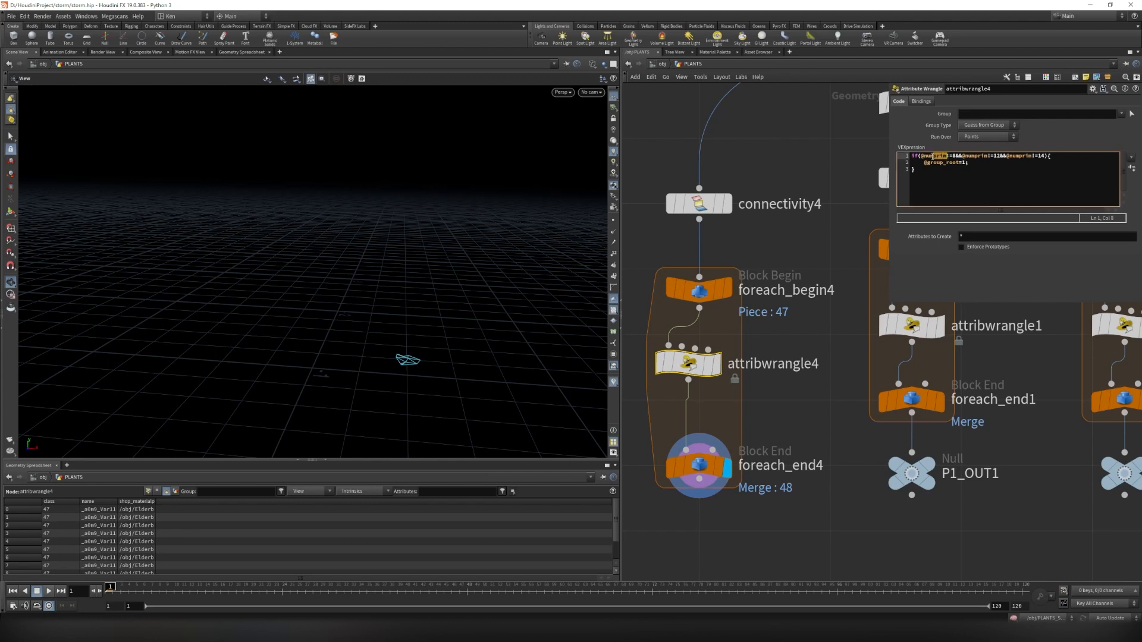
{"action": "left_click_drag", "start_coordinate": [411, 354], "coordinate": [357, 365]}
{"action": "scroll", "coordinate": [418, 335], "scroll_direction": "up", "scroll_amount": 5}
{"action": "left_click_drag", "start_coordinate": [420, 336], "coordinate": [408, 397]}
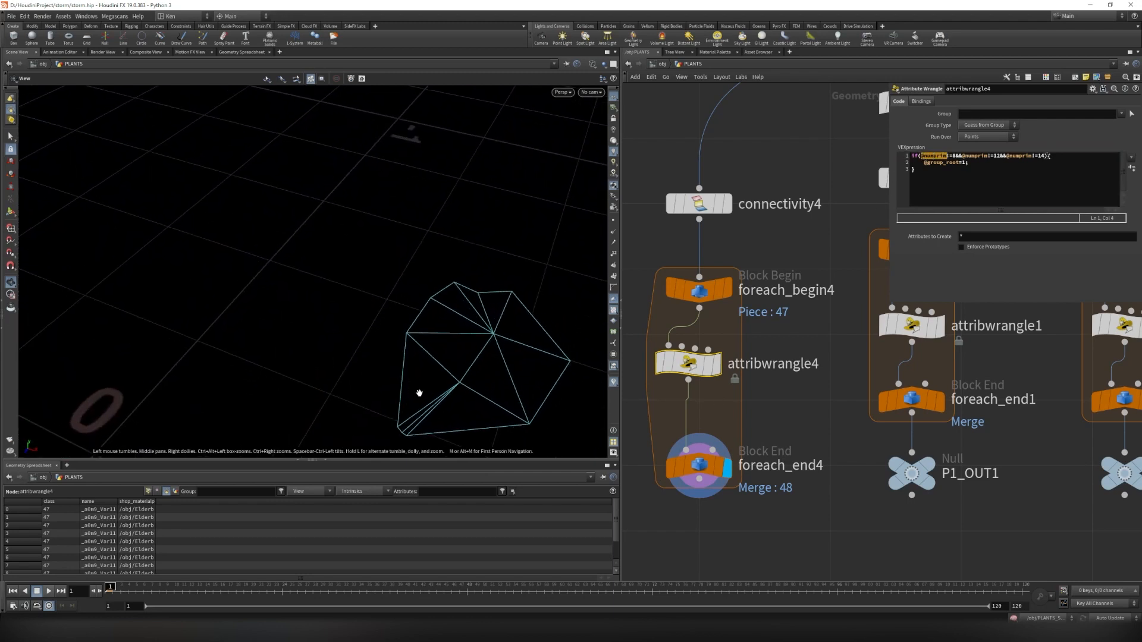
{"action": "left_click", "coordinate": [955, 156]}
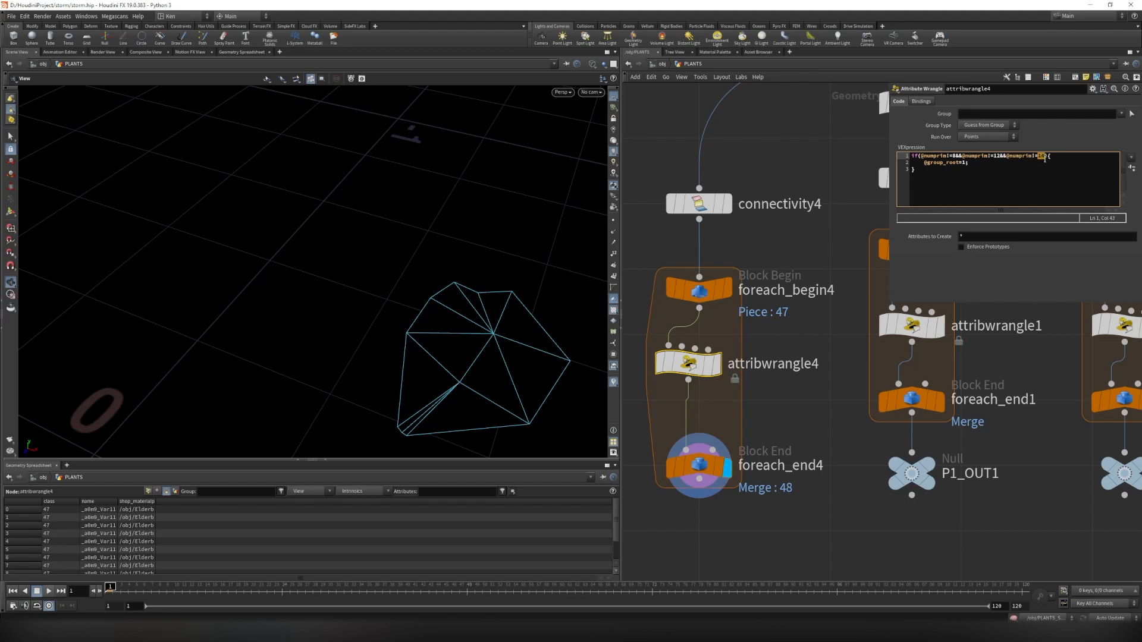
{"action": "middle_click_drag", "start_coordinate": [457, 359], "coordinate": [454, 357]}
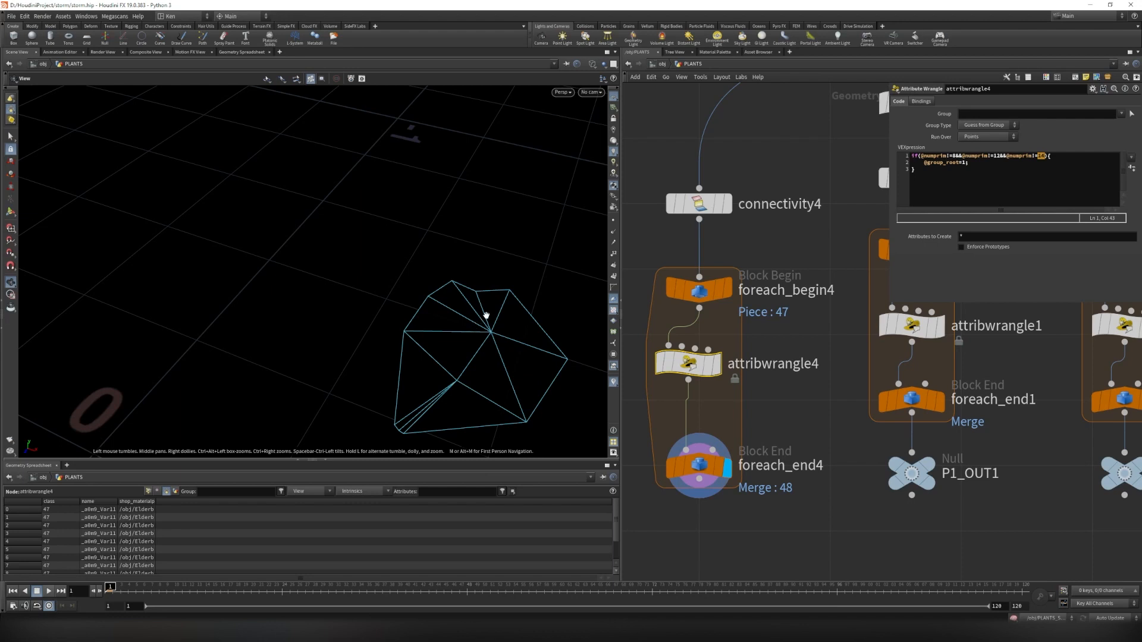
{"action": "left_click", "coordinate": [998, 157]}
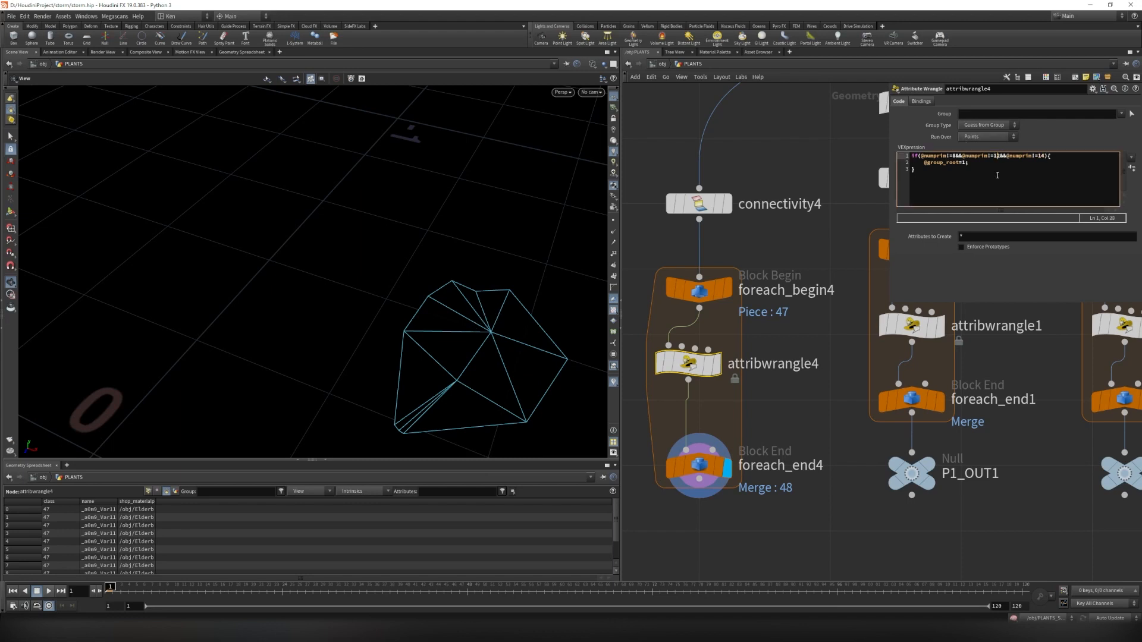
{"action": "left_click_drag", "start_coordinate": [968, 162], "coordinate": [926, 162]}
{"action": "left_click_drag", "start_coordinate": [491, 345], "coordinate": [473, 318]}
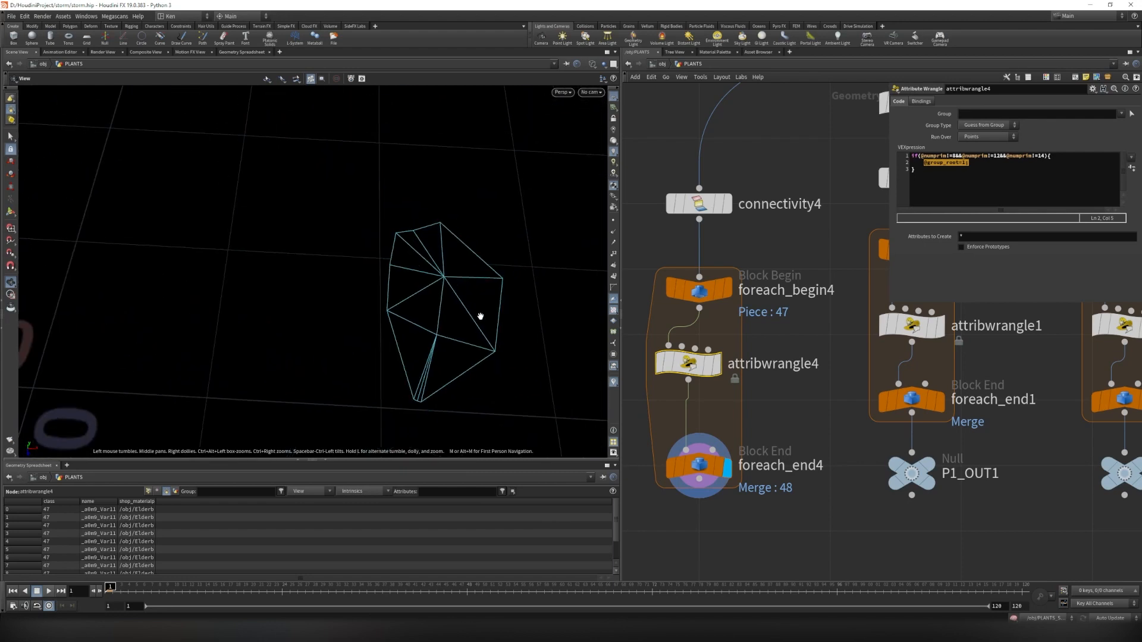
{"action": "left_click_drag", "start_coordinate": [451, 248], "coordinate": [468, 315]}
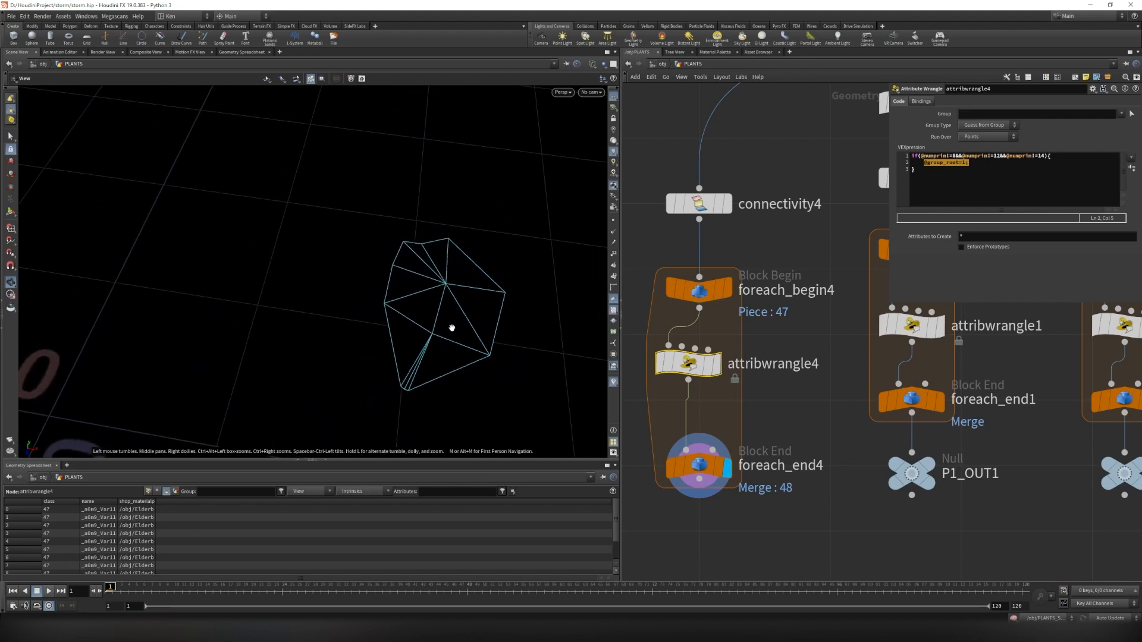
{"action": "left_click_drag", "start_coordinate": [478, 325], "coordinate": [465, 288]}
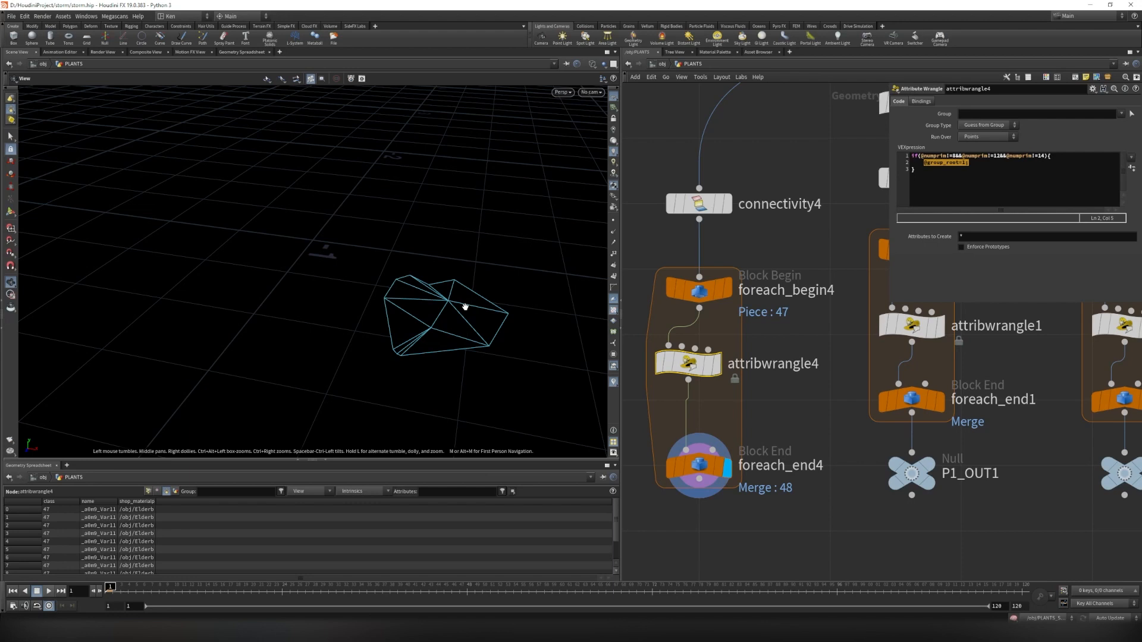
Delete the test branch made up of connectivity4, foreach_begin4, attribwrangle4 and foreach_end4.
{"action": "scroll", "coordinate": [700, 264], "scroll_direction": "down", "scroll_amount": 5}
{"action": "left_click_drag", "start_coordinate": [660, 214], "coordinate": [711, 444]}
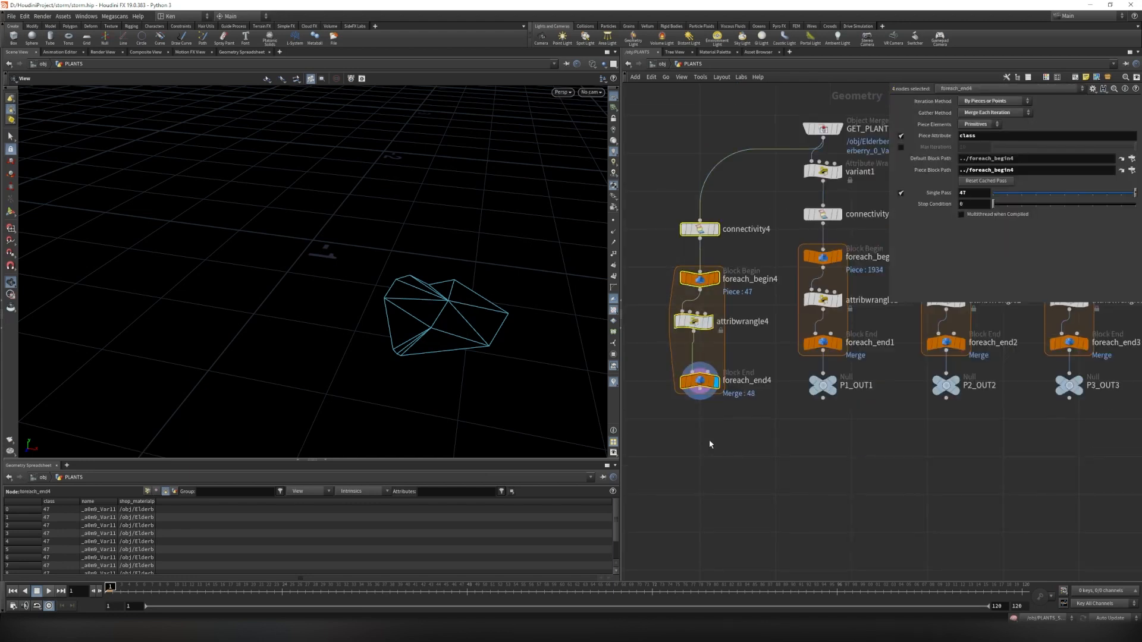
{"action": "key", "text": "Delete"}
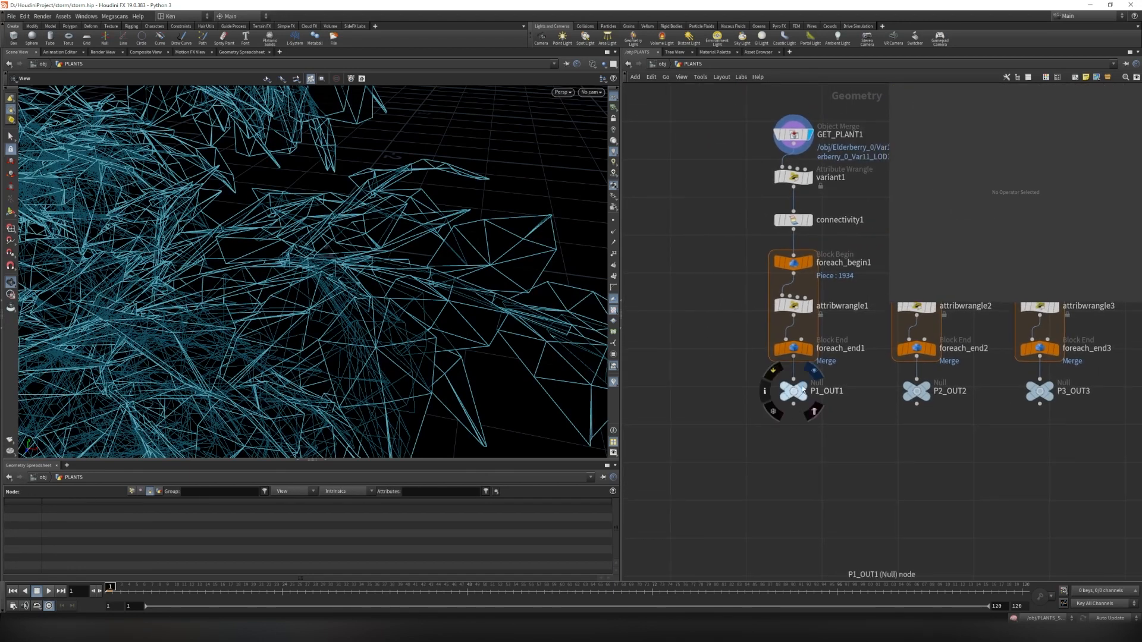
Display P1_OUT1 as a shaded, fully framed plant and show the viewport's group list to highlight its root group.
{"action": "left_click", "coordinate": [814, 372]}
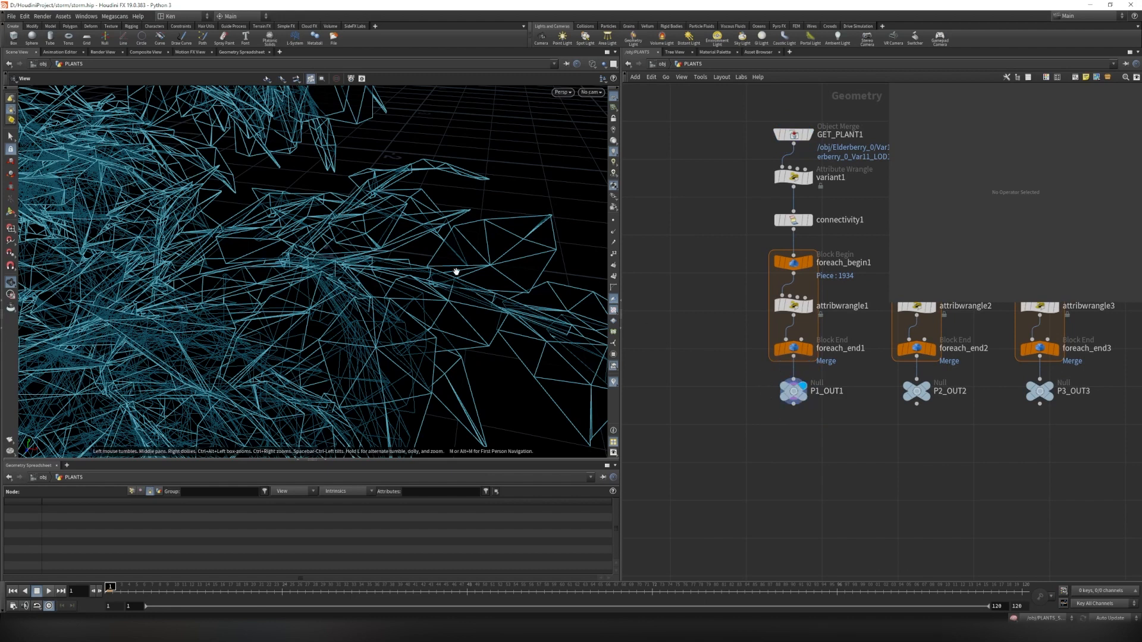
{"action": "key", "text": "h"}
{"action": "key", "text": "w"}
{"action": "scroll", "coordinate": [501, 278], "scroll_direction": "up", "scroll_amount": 3}
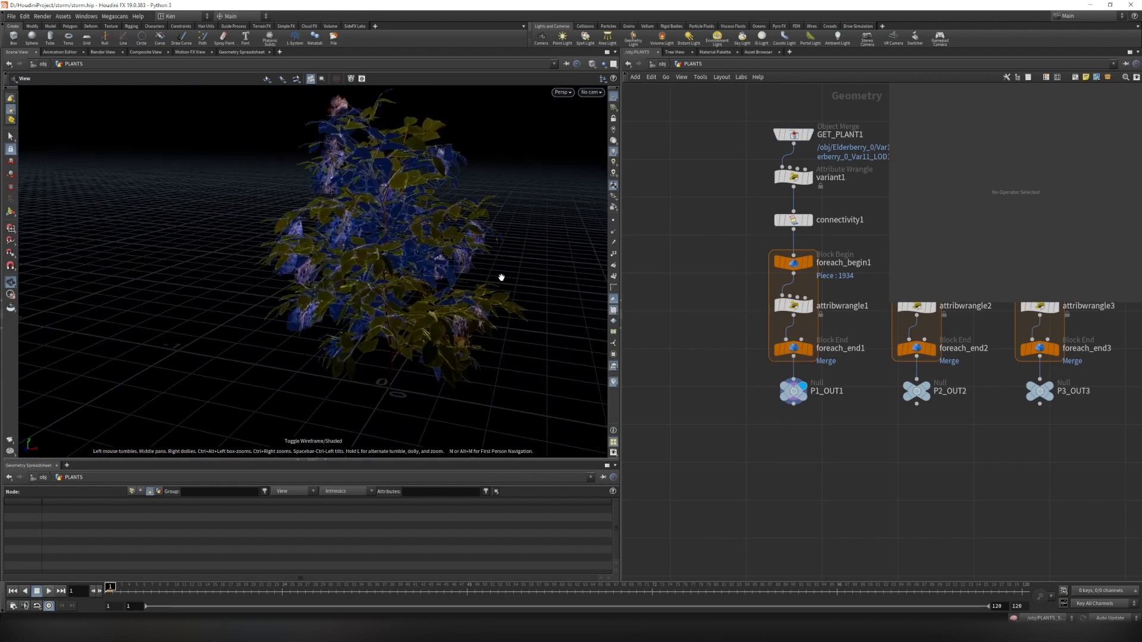
{"action": "scroll", "coordinate": [633, 322], "scroll_direction": "up", "scroll_amount": 1}
{"action": "left_click", "coordinate": [612, 355]}
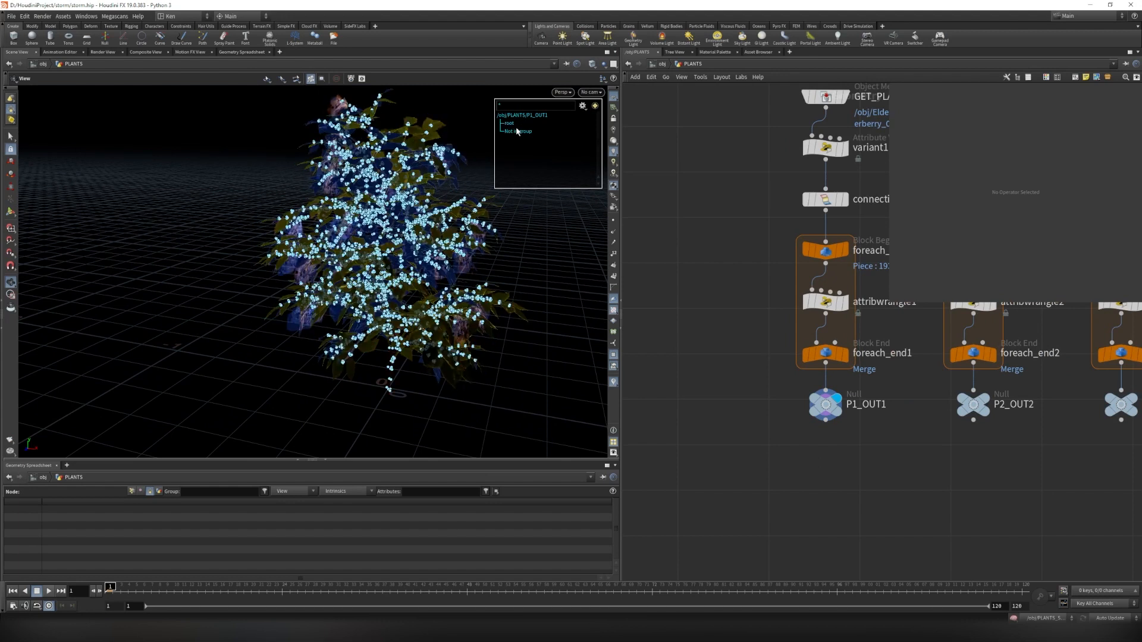
Add a Blast node after P1_OUT1 and make it the displayed node.
{"action": "middle_click_drag", "start_coordinate": [790, 504], "coordinate": [773, 459]}
{"action": "key", "text": "Tab"}
{"action": "left_click", "coordinate": [790, 617]}
{"action": "left_click", "coordinate": [751, 399]}
{"action": "left_click_drag", "start_coordinate": [809, 376], "coordinate": [752, 388]}
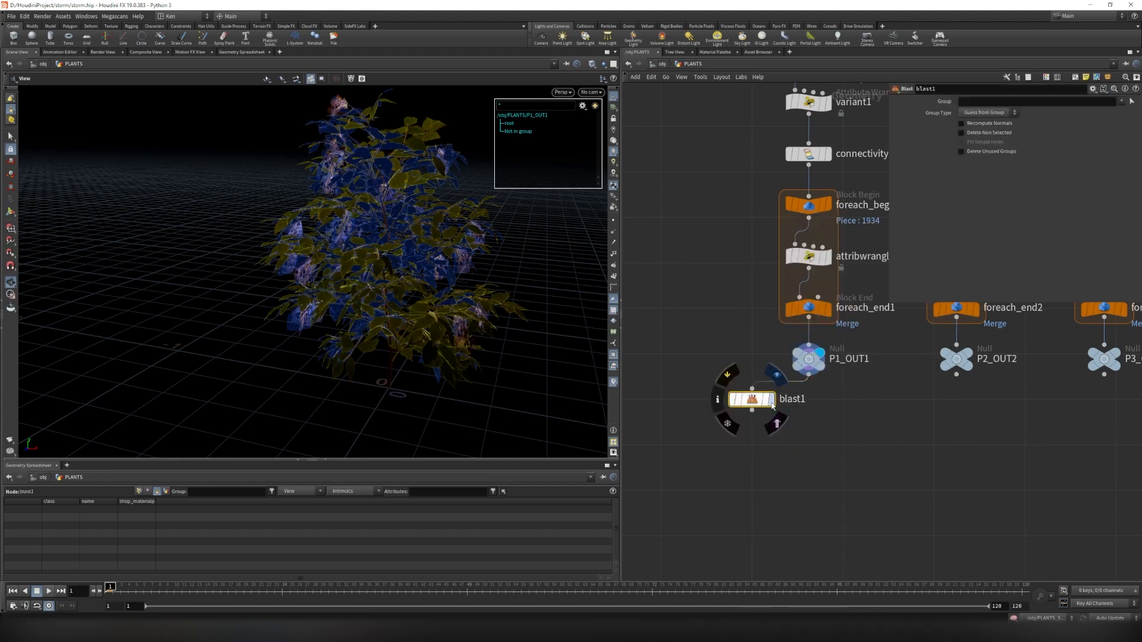
{"action": "left_click", "coordinate": [771, 398]}
Set blast1's group type to Points and its group to root, and check the plant in the viewport.
{"action": "left_click", "coordinate": [1008, 114]}
{"action": "left_click", "coordinate": [987, 141]}
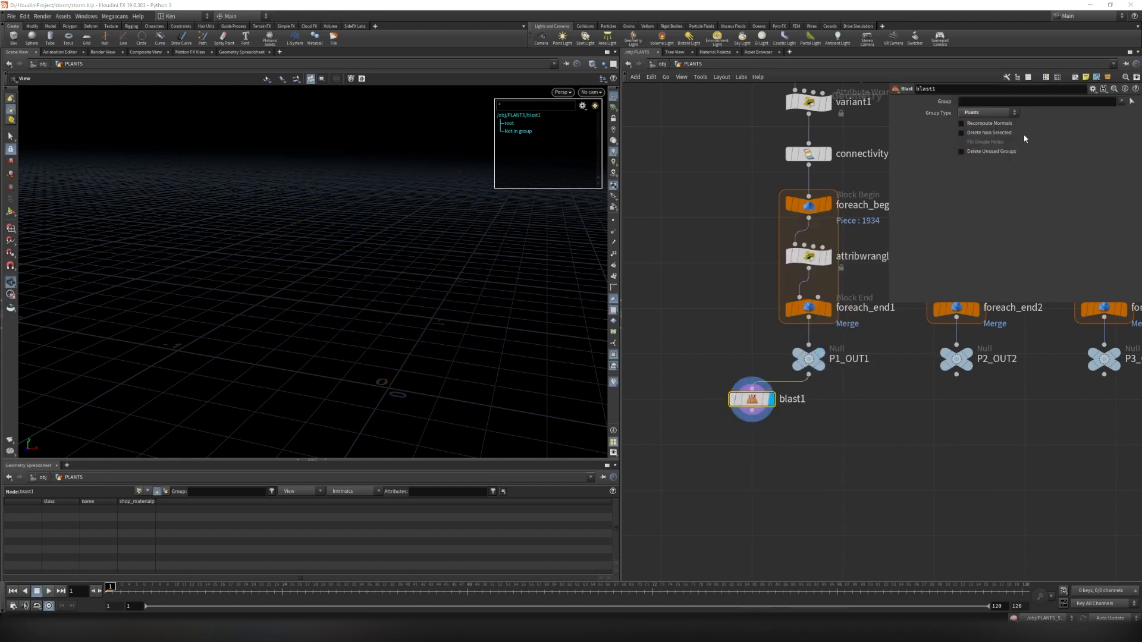
{"action": "left_click", "coordinate": [1121, 102]}
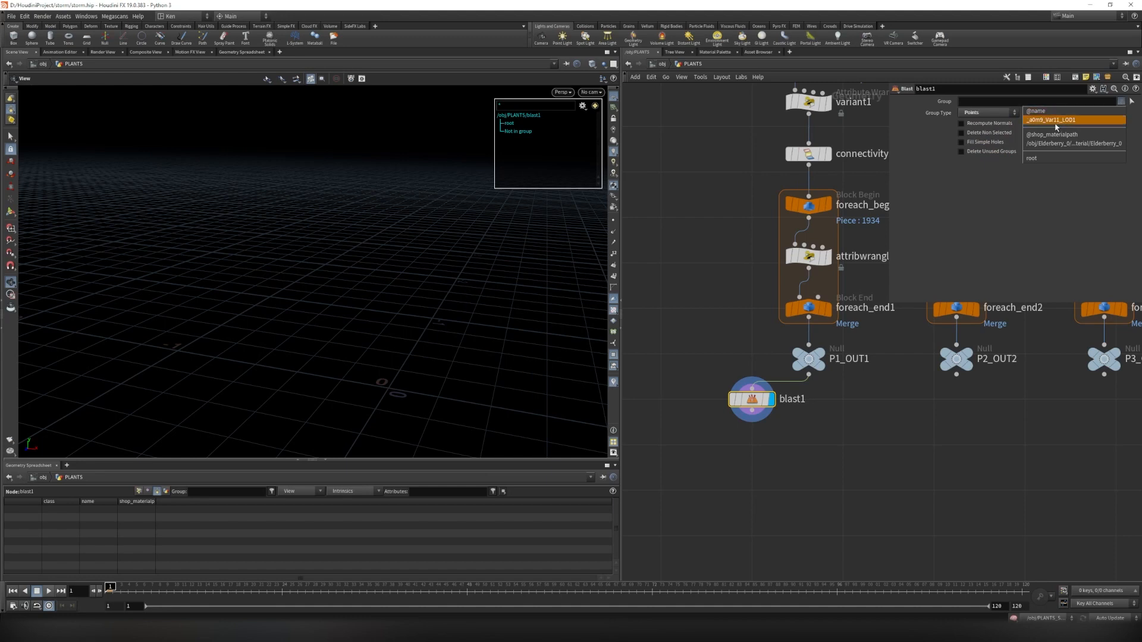
{"action": "left_click", "coordinate": [1042, 160]}
{"action": "mouse_move", "coordinate": [453, 249]}
{"action": "left_mouse_down"}
{"action": "mouse_move", "coordinate": [416, 181]}
{"action": "mouse_move", "coordinate": [311, 224]}
{"action": "mouse_move", "coordinate": [500, 298]}
{"action": "mouse_move", "coordinate": [543, 245]}
{"action": "mouse_move", "coordinate": [459, 293]}
{"action": "mouse_move", "coordinate": [416, 250]}
{"action": "mouse_move", "coordinate": [395, 254]}
{"action": "mouse_move", "coordinate": [428, 286]}
{"action": "left_mouse_up"}
{"action": "key", "text": "shift+w"}
{"action": "key", "text": "shift+w"}
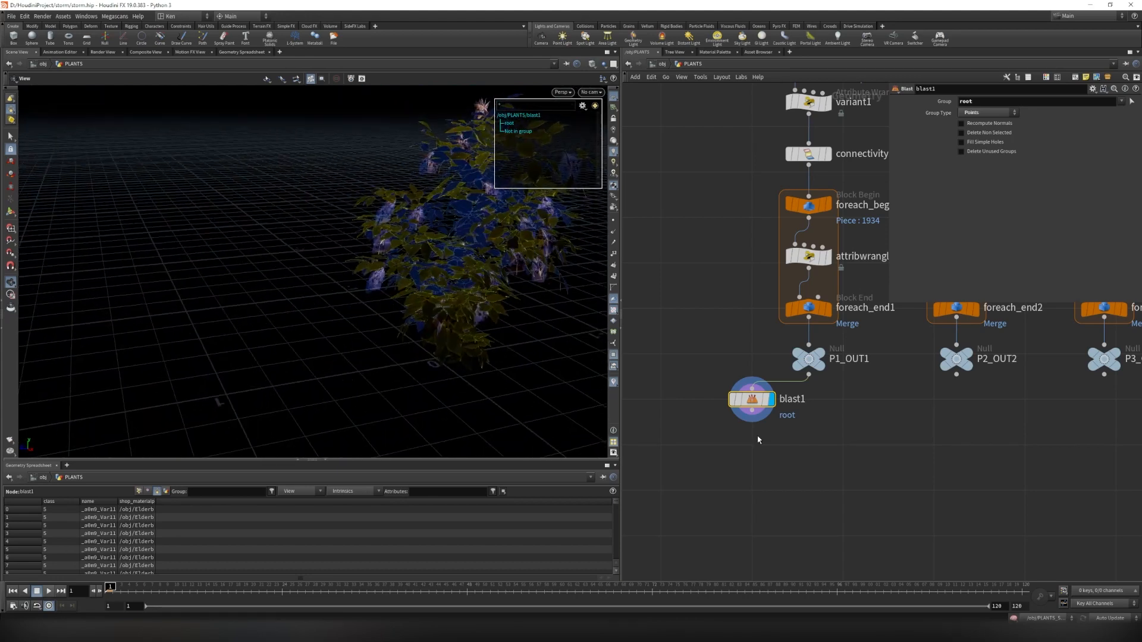
Enable Delete Non Selected on blast1 and view the kept root geometry from several angles.
{"action": "left_click", "coordinate": [961, 133]}
{"action": "left_click_drag", "start_coordinate": [439, 323], "coordinate": [403, 281]}
{"action": "right_click_drag", "start_coordinate": [403, 282], "coordinate": [365, 309]}
{"action": "left_click_drag", "start_coordinate": [364, 309], "coordinate": [413, 339]}
{"action": "mouse_move", "coordinate": [413, 339]}
{"action": "right_mouse_down"}
{"action": "mouse_move", "coordinate": [446, 324]}
{"action": "mouse_move", "coordinate": [417, 328]}
{"action": "right_mouse_up"}
Review the numprim conditions in attribwrangle2 and attribwrangle3 that define the root group of the other two plants.
{"action": "scroll", "coordinate": [942, 397], "scroll_direction": "down", "scroll_amount": 4}
{"action": "middle_click_drag", "start_coordinate": [942, 397], "coordinate": [873, 421]}
{"action": "scroll", "coordinate": [872, 421], "scroll_direction": "up", "scroll_amount": 3}
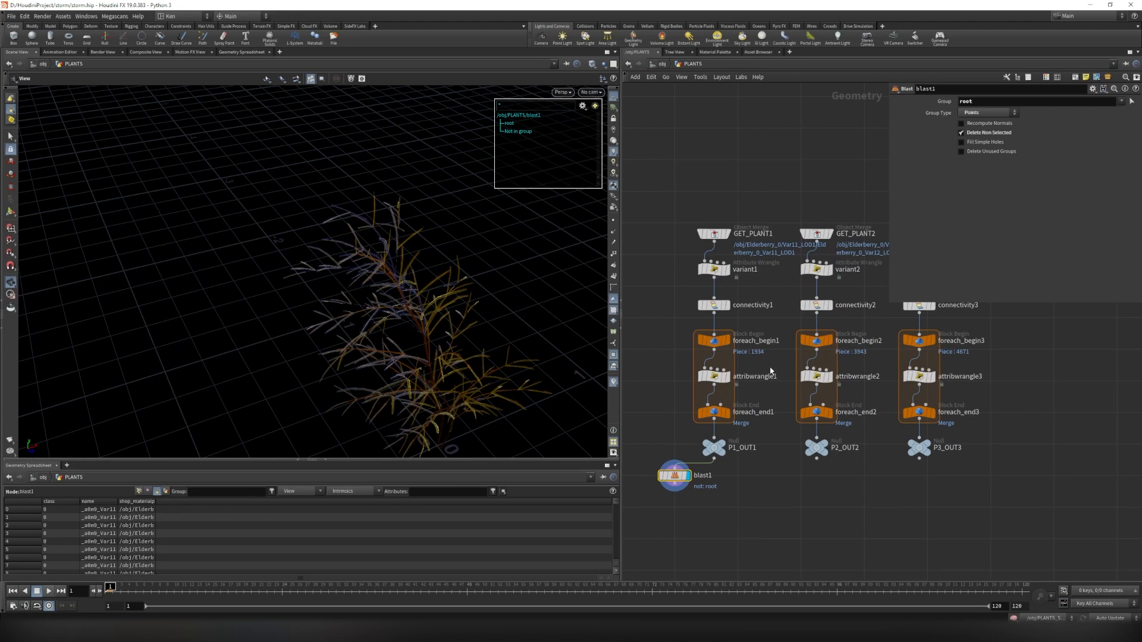
{"action": "left_click", "coordinate": [816, 376]}
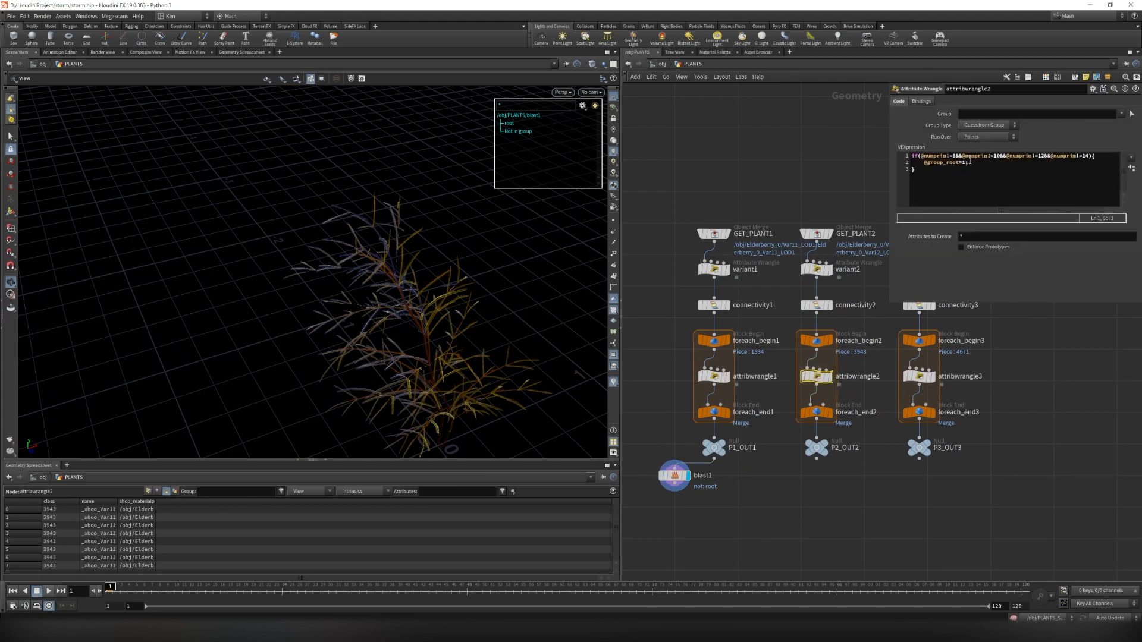
{"action": "left_click_drag", "start_coordinate": [969, 161], "coordinate": [991, 157]}
{"action": "left_click", "coordinate": [1060, 184]}
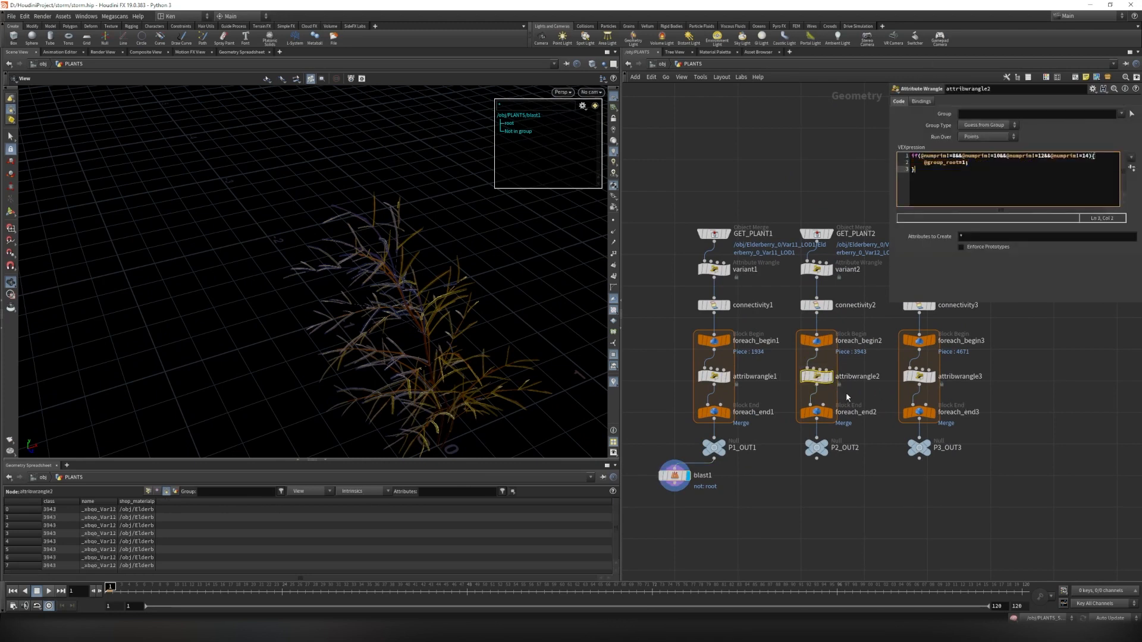
{"action": "scroll", "coordinate": [847, 397], "scroll_direction": "up", "scroll_amount": 2}
{"action": "left_click", "coordinate": [951, 369]}
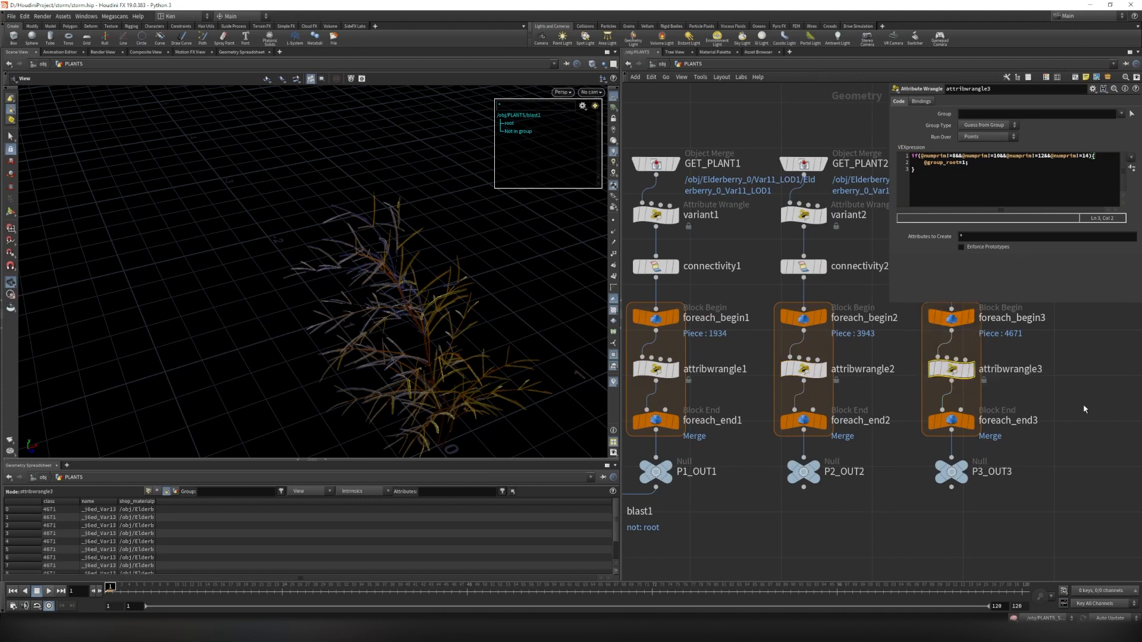
{"action": "middle_click_drag", "start_coordinate": [846, 426], "coordinate": [855, 442]}
{"action": "scroll", "coordinate": [856, 442], "scroll_direction": "down", "scroll_amount": 3}
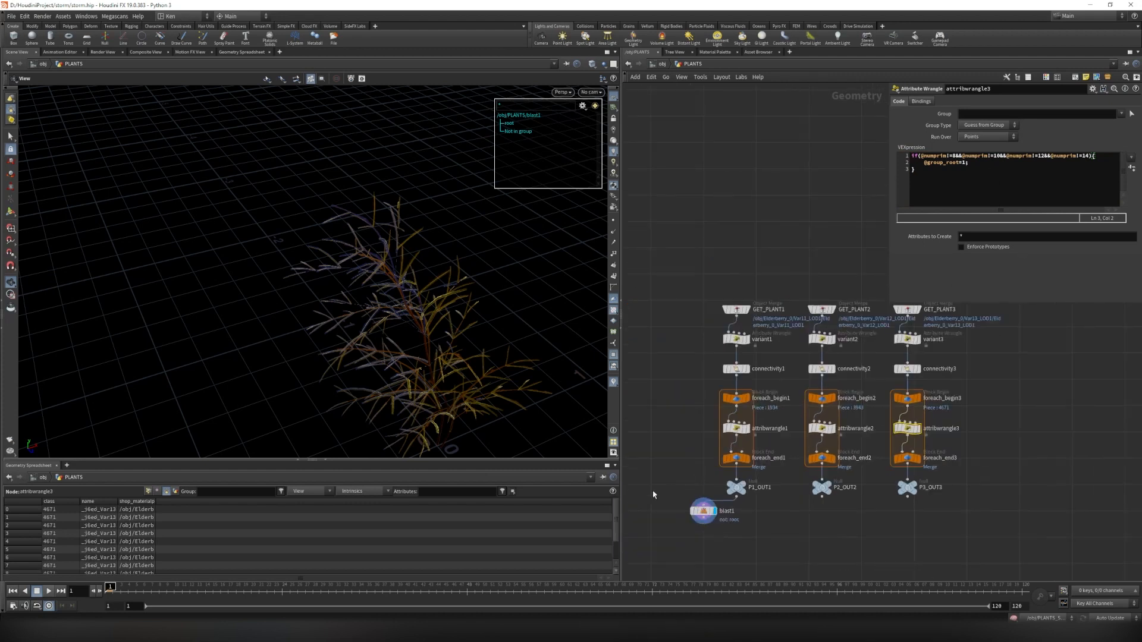
Delete the blast1 node below P1_OUT1.
{"action": "left_click", "coordinate": [703, 511]}
{"action": "scroll", "coordinate": [814, 441], "scroll_direction": "up", "scroll_amount": 1}
{"action": "middle_click_drag", "start_coordinate": [774, 521], "coordinate": [795, 472]}
{"action": "left_click_drag", "start_coordinate": [743, 507], "coordinate": [700, 482]}
{"action": "key", "text": "Delete"}
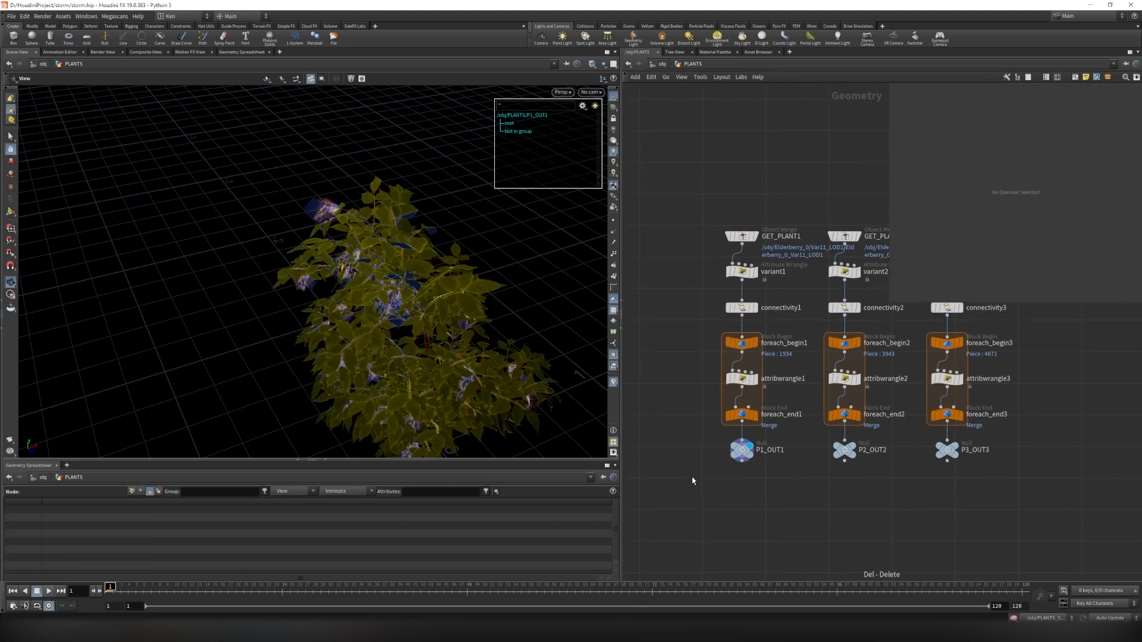
Review the variant attribute wrangles of the three plants and look over the displayed plant from a distance.
{"action": "middle_click_drag", "start_coordinate": [775, 281], "coordinate": [754, 336]}
{"action": "scroll", "coordinate": [691, 317], "scroll_direction": "up", "scroll_amount": 2}
{"action": "left_click_drag", "start_coordinate": [676, 318], "coordinate": [762, 360]}
{"action": "left_click", "coordinate": [953, 159]}
{"action": "left_click_drag", "start_coordinate": [952, 159], "coordinate": [915, 156]}
{"action": "left_click", "coordinate": [879, 331]}
{"action": "middle_click_drag", "start_coordinate": [987, 332], "coordinate": [898, 358]}
{"action": "left_click_drag", "start_coordinate": [898, 355], "coordinate": [995, 373]}
{"action": "middle_click_drag", "start_coordinate": [724, 386], "coordinate": [802, 406]}
{"action": "left_click_drag", "start_coordinate": [639, 354], "coordinate": [789, 394]}
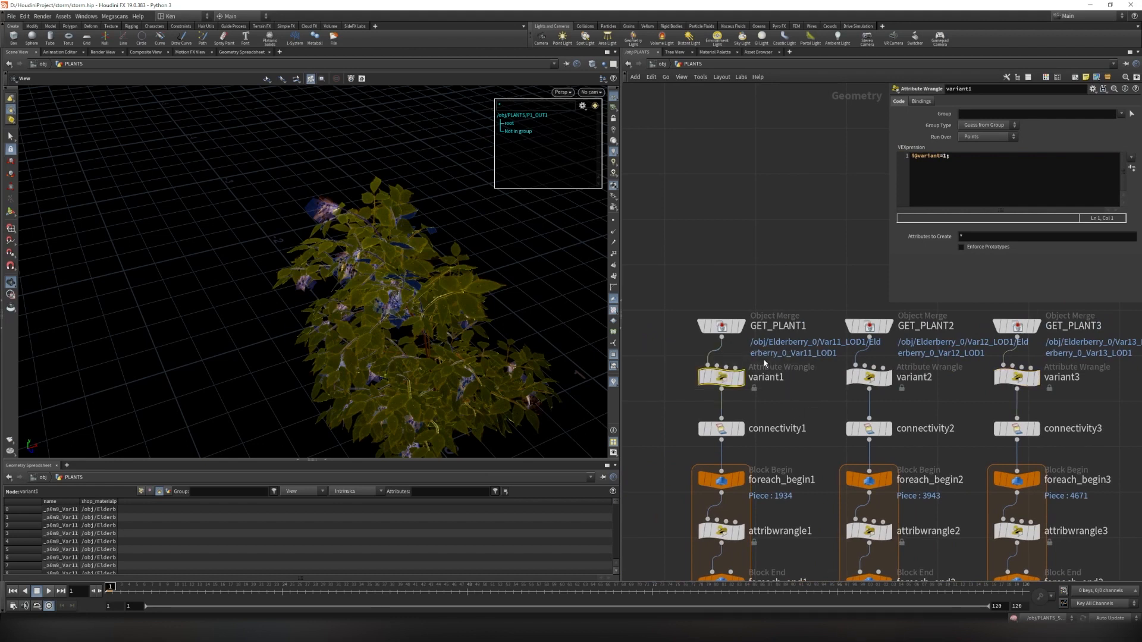
{"action": "scroll", "coordinate": [525, 350], "scroll_direction": "down", "scroll_amount": 4}
{"action": "left_click_drag", "start_coordinate": [527, 353], "coordinate": [469, 323]}
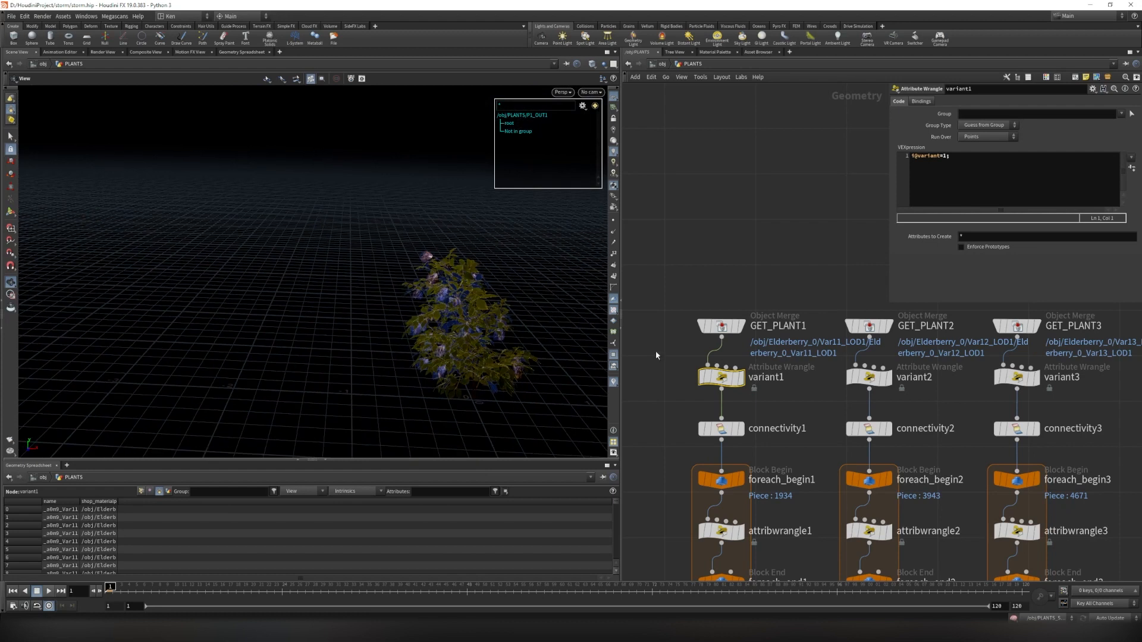
Return to the object level and enter the PLANTS_SIM network in the SIM group.
{"action": "left_click", "coordinate": [813, 184]}
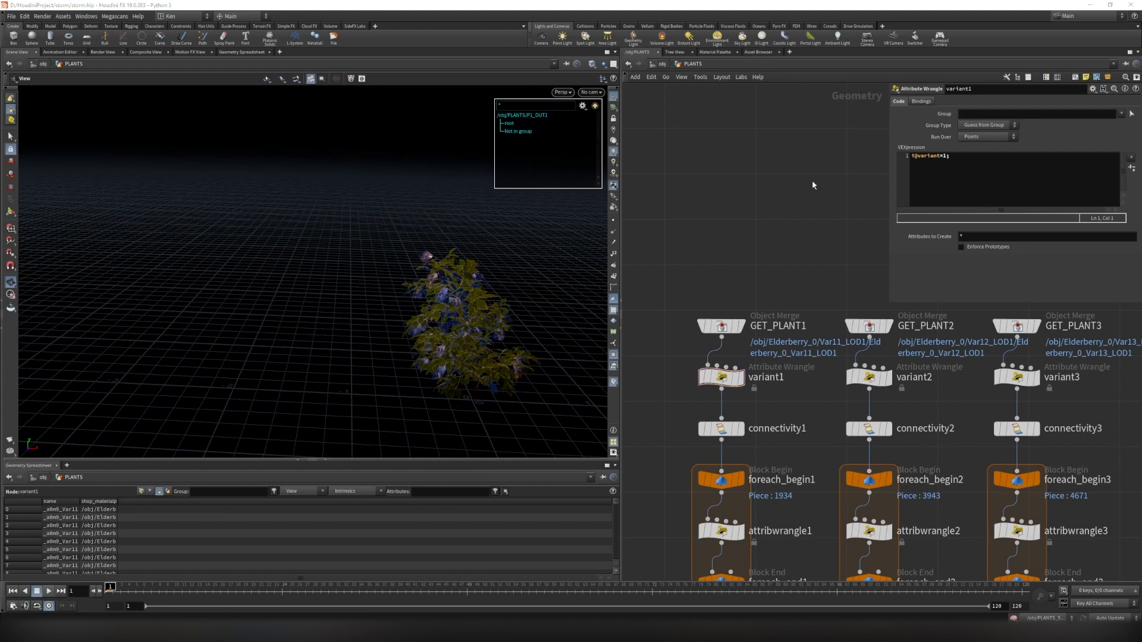
{"action": "left_click", "coordinate": [662, 64]}
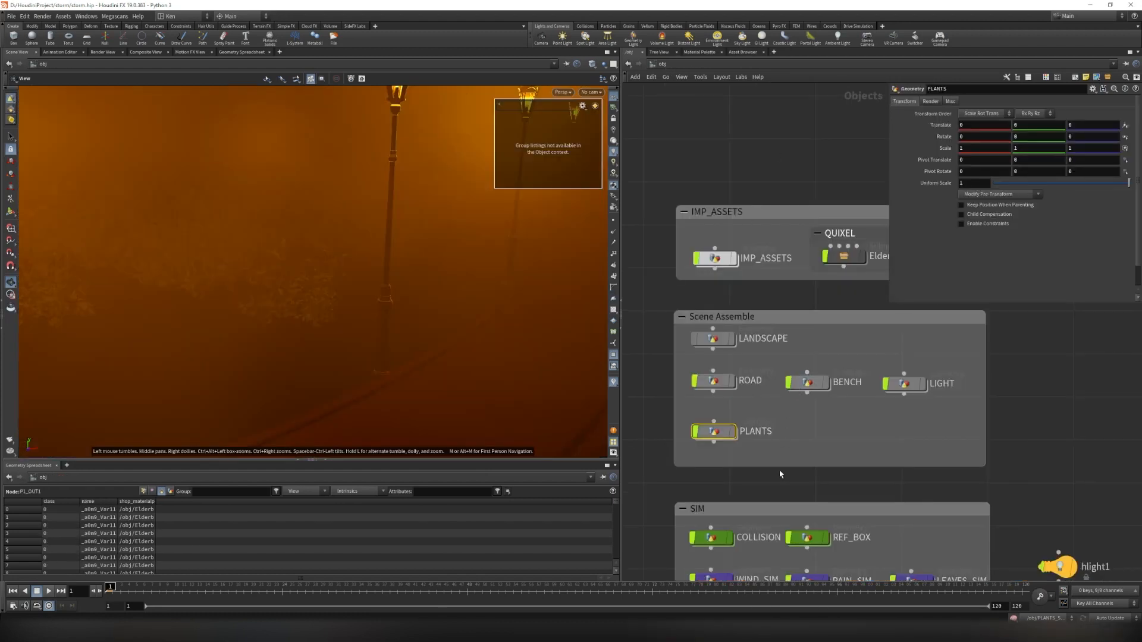
{"action": "scroll", "coordinate": [815, 453], "scroll_direction": "down", "scroll_amount": 2}
{"action": "middle_click_drag", "start_coordinate": [888, 455], "coordinate": [895, 373]}
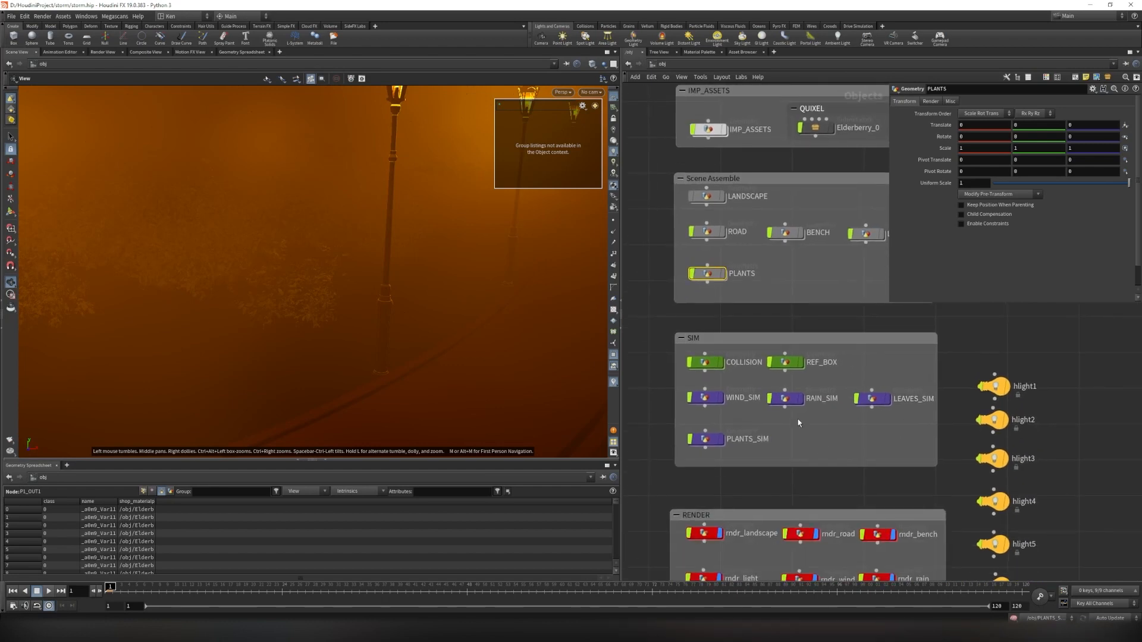
{"action": "scroll", "coordinate": [742, 381], "scroll_direction": "up", "scroll_amount": 3}
{"action": "double_click", "coordinate": [741, 378]}
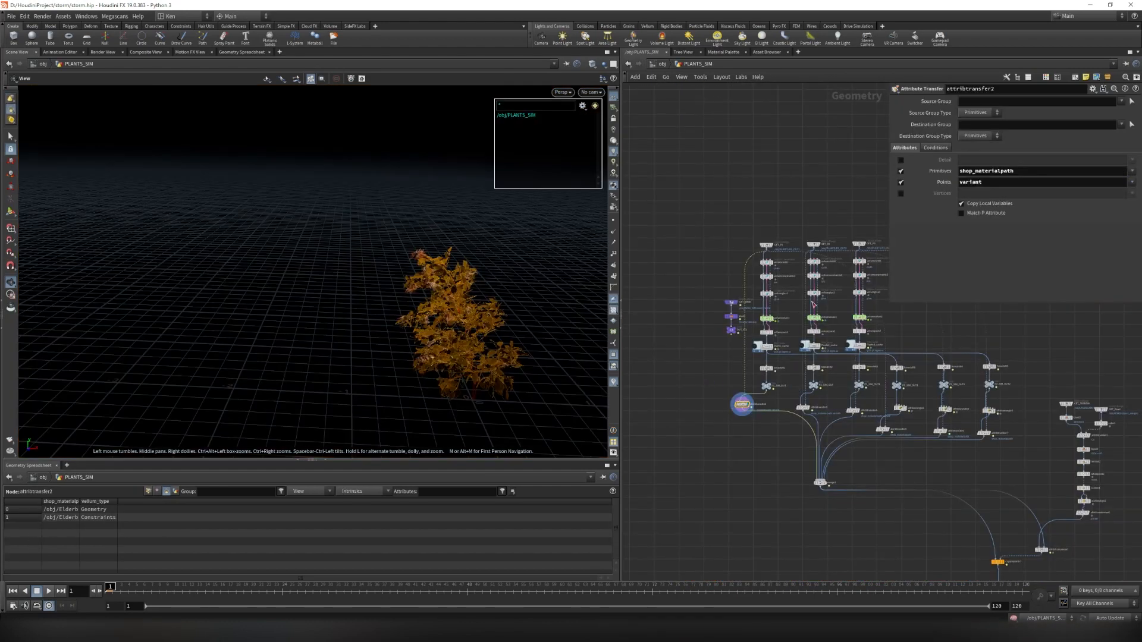
Display GET_P1 in PLANTS_SIM and check the node information of the imported plant.
{"action": "scroll", "coordinate": [791, 262], "scroll_direction": "up", "scroll_amount": 5}
{"action": "left_click", "coordinate": [730, 299]}
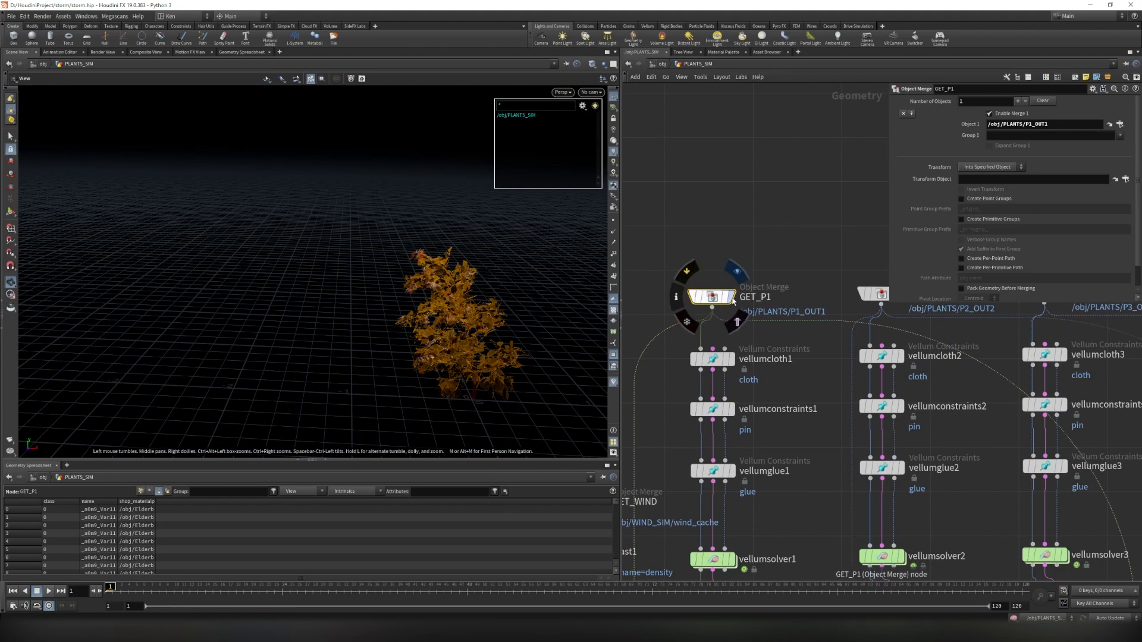
{"action": "left_click", "coordinate": [731, 298]}
{"action": "left_click", "coordinate": [676, 296]}
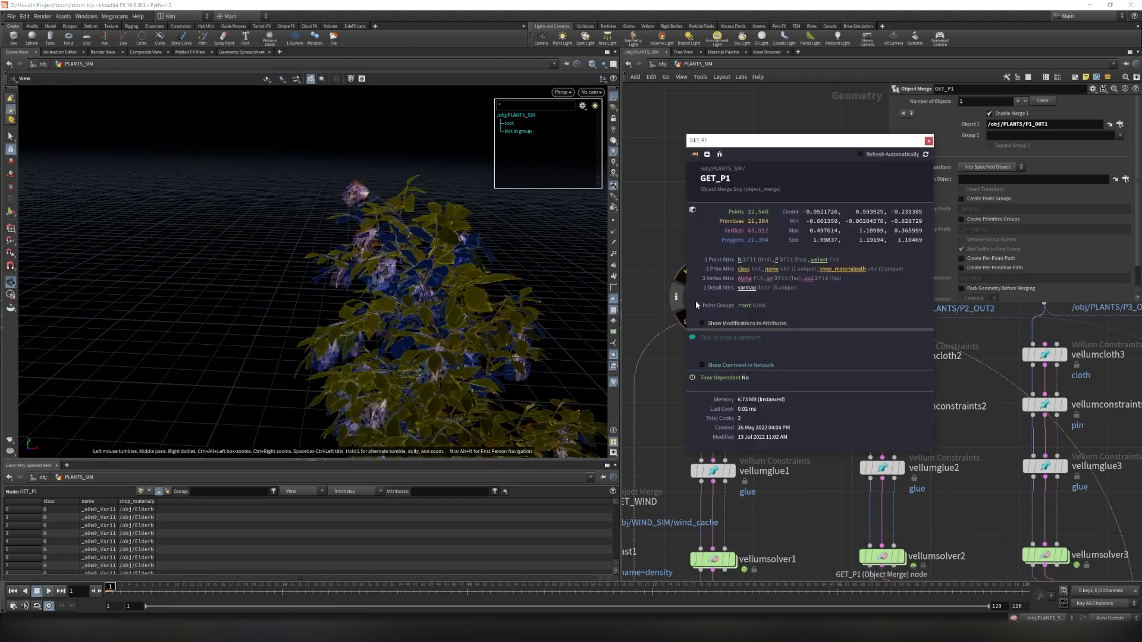
{"action": "left_click", "coordinate": [441, 297]}
View the imported plant from another angle and check GET_P1's node information for the root point group.
{"action": "scroll", "coordinate": [441, 298], "scroll_direction": "down", "scroll_amount": 2}
{"action": "left_click_drag", "start_coordinate": [435, 298], "coordinate": [479, 262]}
{"action": "scroll", "coordinate": [428, 255], "scroll_direction": "down", "scroll_amount": 3}
{"action": "scroll", "coordinate": [494, 262], "scroll_direction": "up", "scroll_amount": 3}
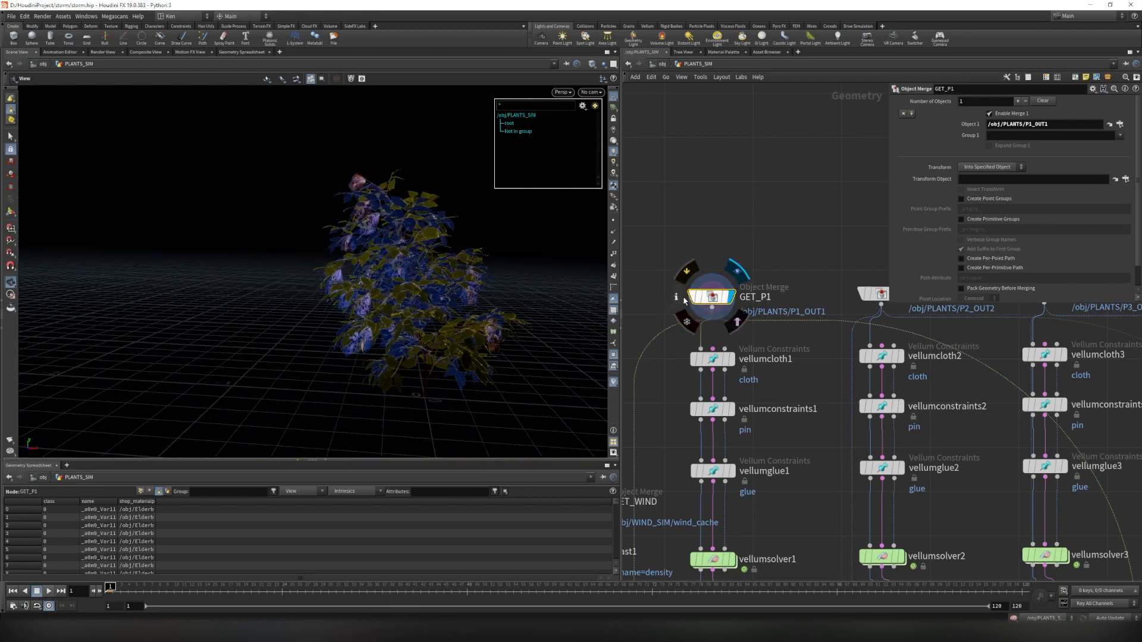
{"action": "left_click", "coordinate": [677, 298]}
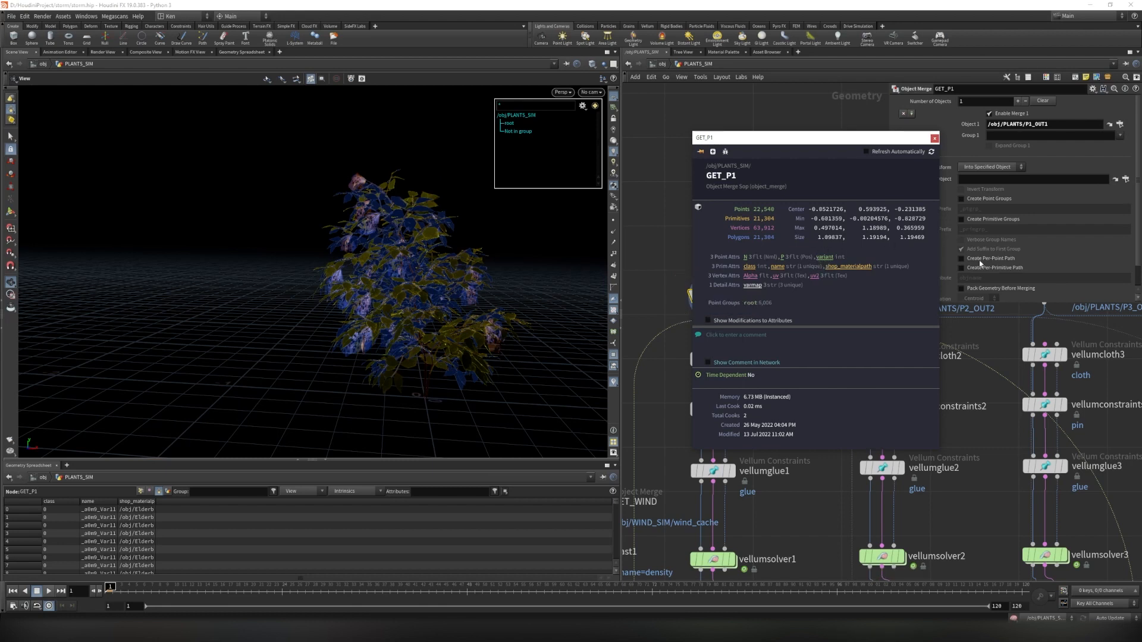
{"action": "left_click_drag", "start_coordinate": [743, 303], "coordinate": [758, 302]}
{"action": "left_click", "coordinate": [934, 138]}
Make vellumcloth1 the displayed node to show the cloth constraints on the first plant.
{"action": "scroll", "coordinate": [856, 314], "scroll_direction": "down", "scroll_amount": 8}
{"action": "scroll", "coordinate": [850, 313], "scroll_direction": "up", "scroll_amount": 6}
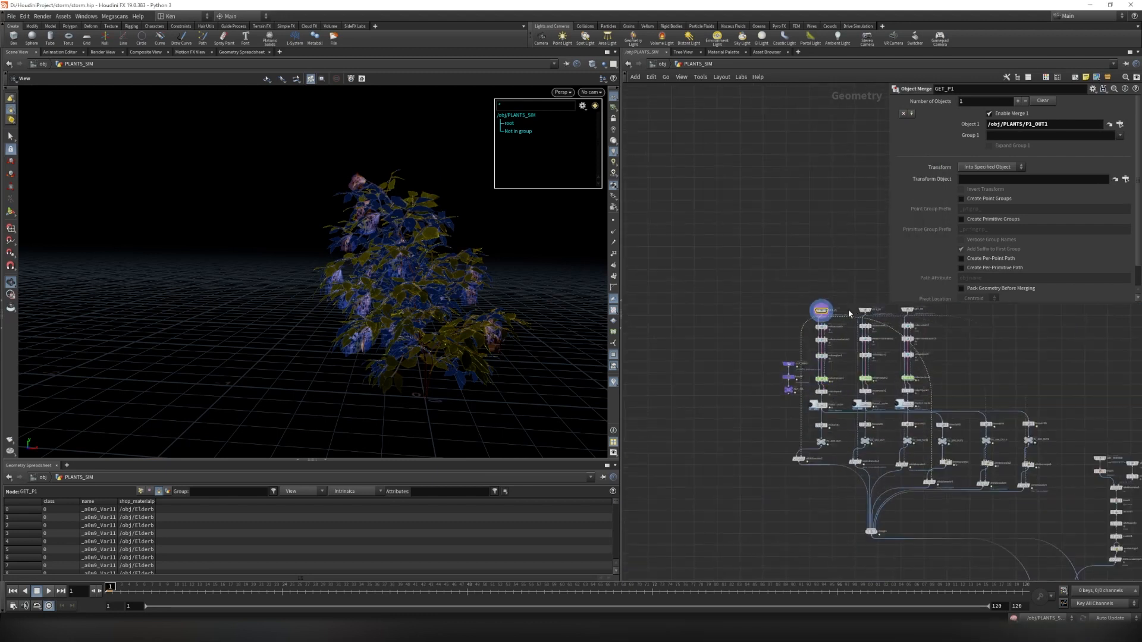
{"action": "scroll", "coordinate": [849, 362], "scroll_direction": "up", "scroll_amount": 2}
{"action": "left_click", "coordinate": [757, 336]}
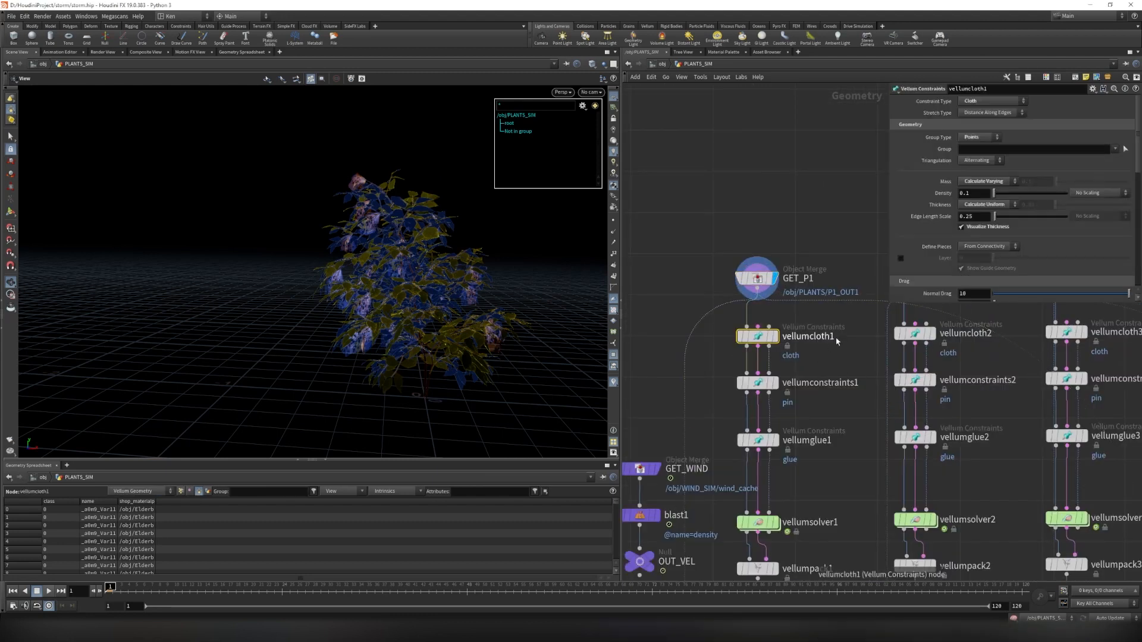
{"action": "scroll", "coordinate": [410, 278], "scroll_direction": "up", "scroll_amount": 3}
{"action": "left_click_drag", "start_coordinate": [466, 312], "coordinate": [543, 300]}
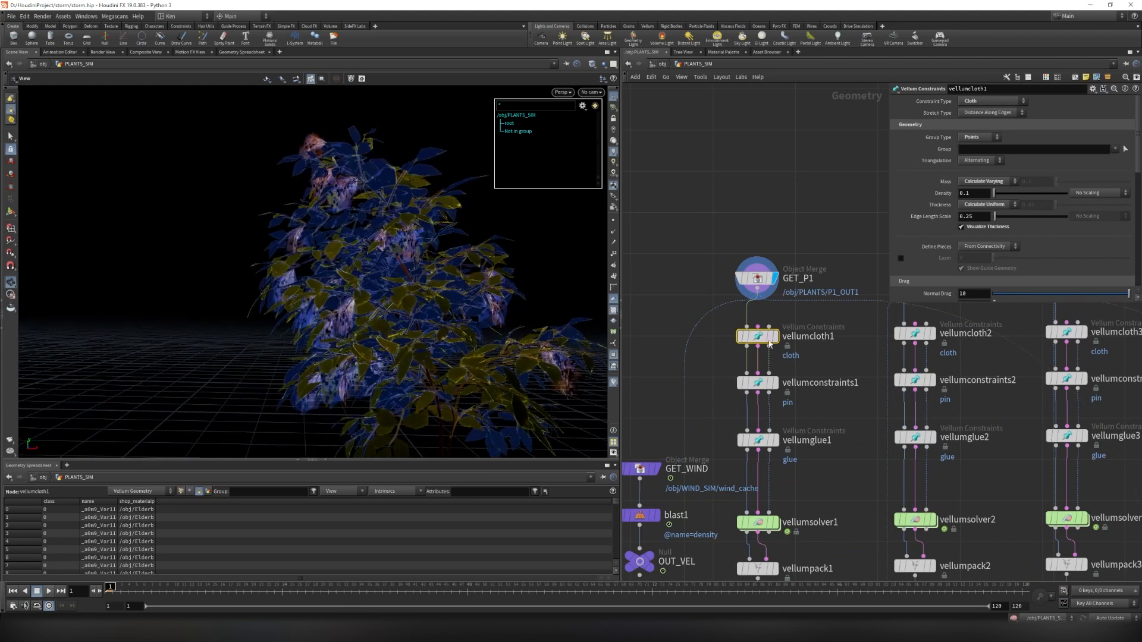
{"action": "left_click", "coordinate": [776, 337]}
Review vellumcloth1's constraint type, group type, and its drag, stretch and bend settings.
{"action": "left_click", "coordinate": [972, 102]}
{"action": "left_click", "coordinate": [972, 104]}
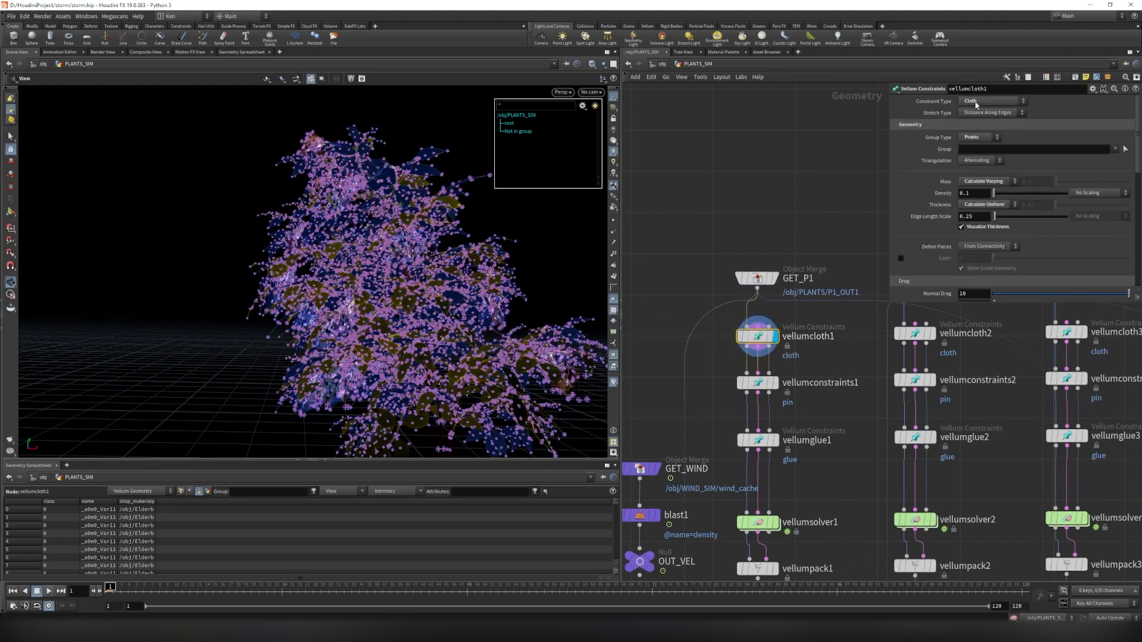
{"action": "left_click", "coordinate": [973, 138]}
{"action": "left_click", "coordinate": [802, 188]}
{"action": "scroll", "coordinate": [1130, 179], "scroll_direction": "down", "scroll_amount": 5}
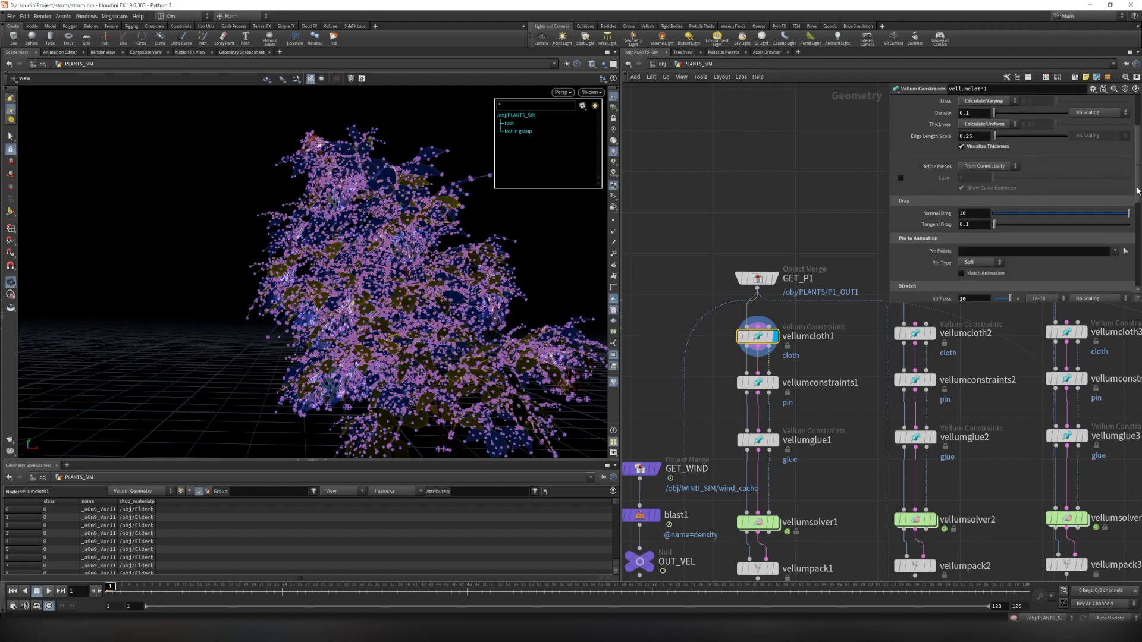
{"action": "scroll", "coordinate": [1108, 206], "scroll_direction": "down", "scroll_amount": 5}
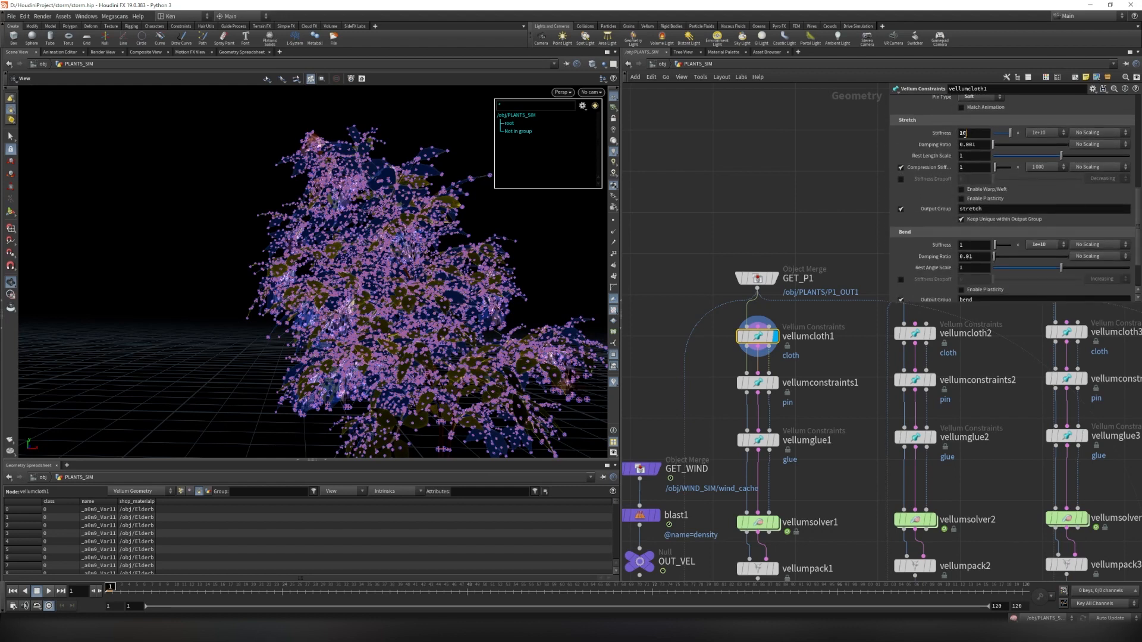
{"action": "left_click", "coordinate": [968, 133]}
{"action": "scroll", "coordinate": [931, 213], "scroll_direction": "up", "scroll_amount": 6}
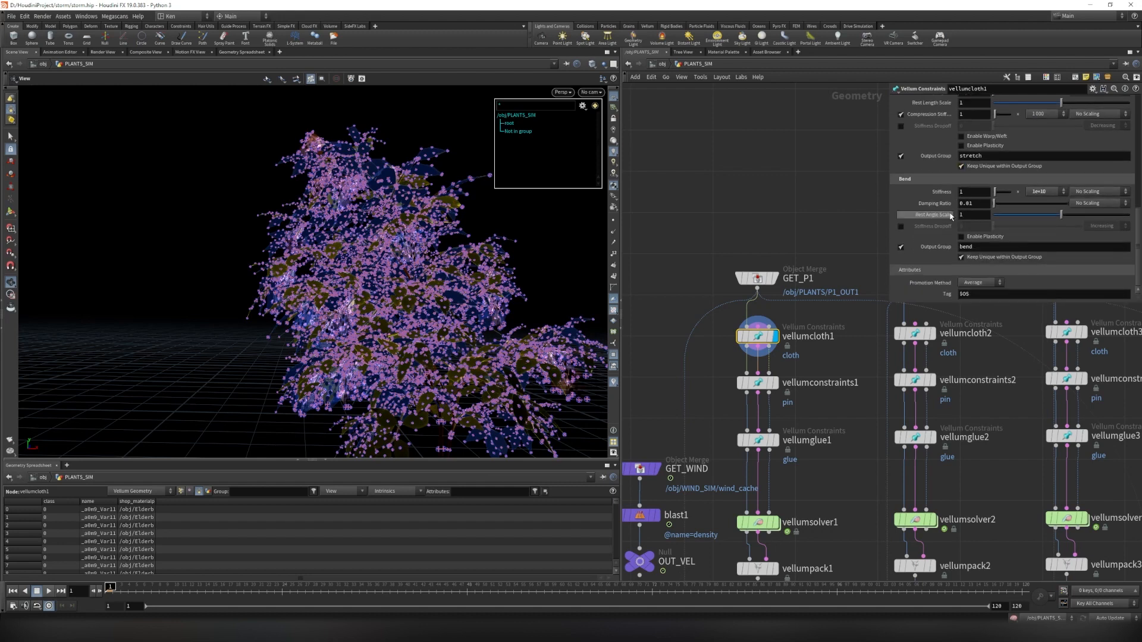
{"action": "scroll", "coordinate": [956, 237], "scroll_direction": "up", "scroll_amount": 4}
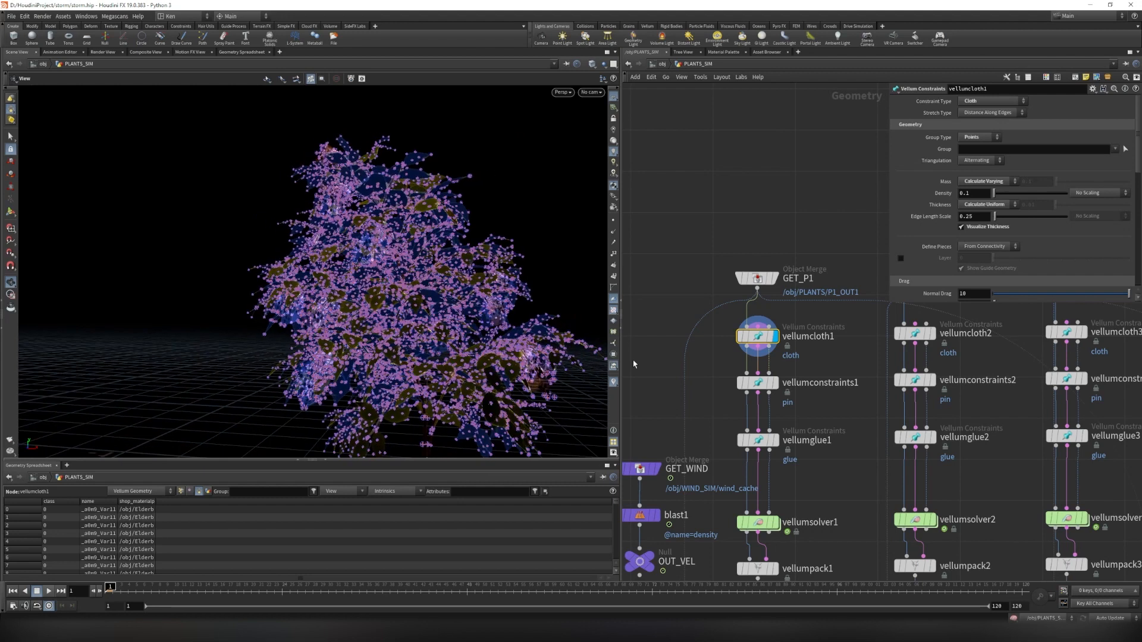
Select vellumconstraints1 and examine the plant's stem and base, which its root group pins.
{"action": "left_click", "coordinate": [773, 386]}
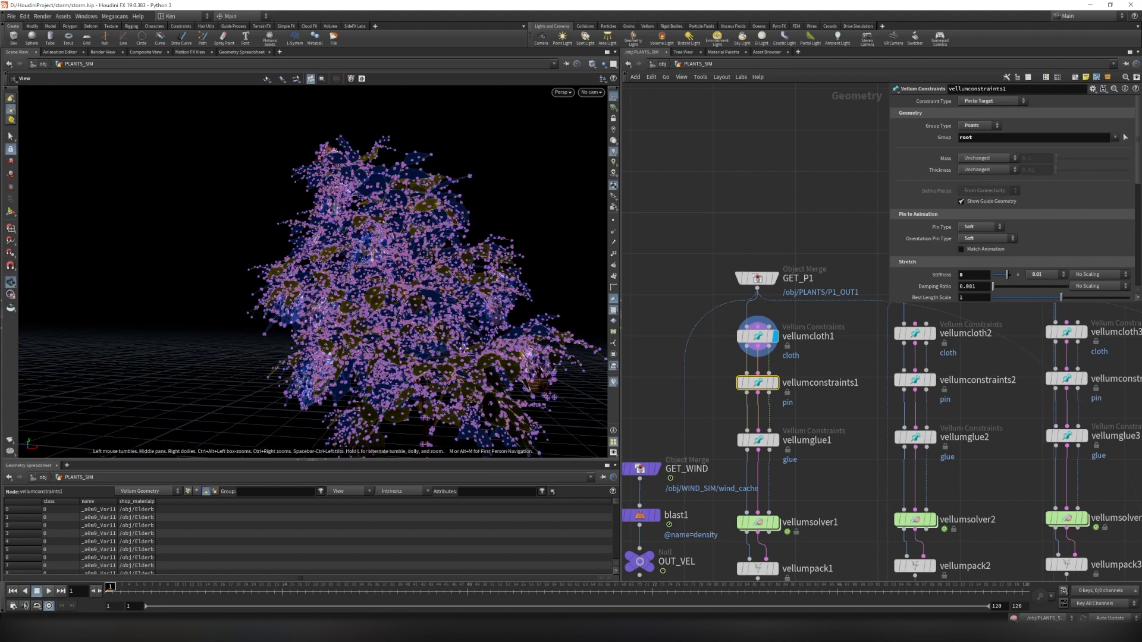
{"action": "middle_click_drag", "start_coordinate": [466, 351], "coordinate": [453, 326]}
{"action": "scroll", "coordinate": [413, 399], "scroll_direction": "up", "scroll_amount": 8}
{"action": "scroll", "coordinate": [409, 426], "scroll_direction": "down", "scroll_amount": 4}
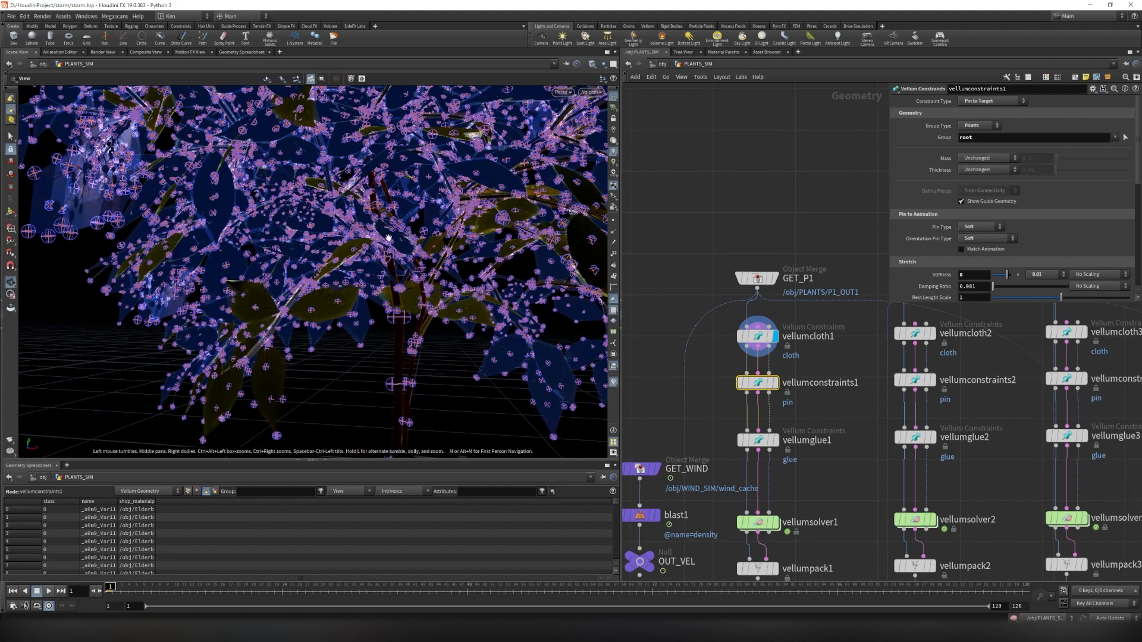
{"action": "scroll", "coordinate": [401, 364], "scroll_direction": "down", "scroll_amount": 6}
{"action": "scroll", "coordinate": [395, 375], "scroll_direction": "up", "scroll_amount": 7}
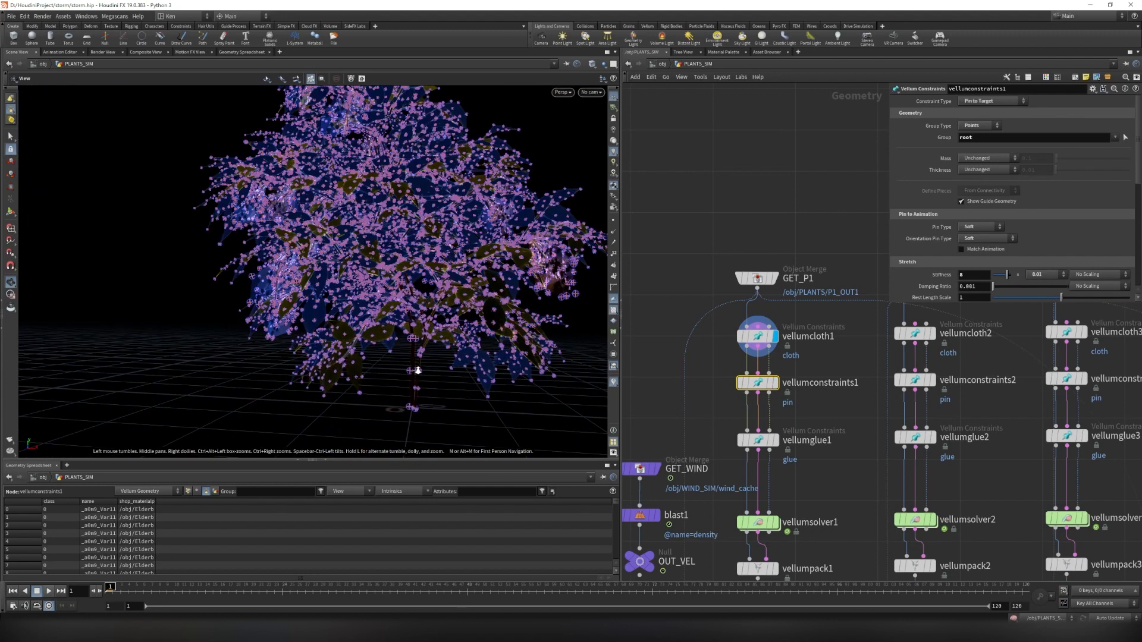
{"action": "scroll", "coordinate": [429, 327], "scroll_direction": "down", "scroll_amount": 6}
{"action": "left_click_drag", "start_coordinate": [415, 339], "coordinate": [423, 337]}
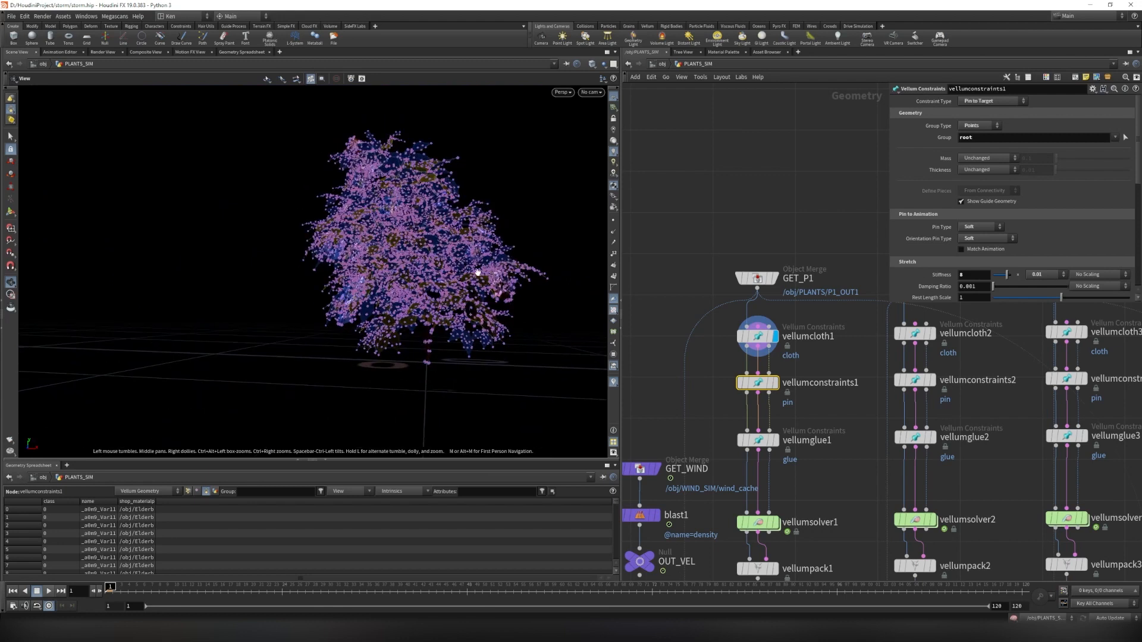
{"action": "middle_click_drag", "start_coordinate": [511, 275], "coordinate": [488, 311]}
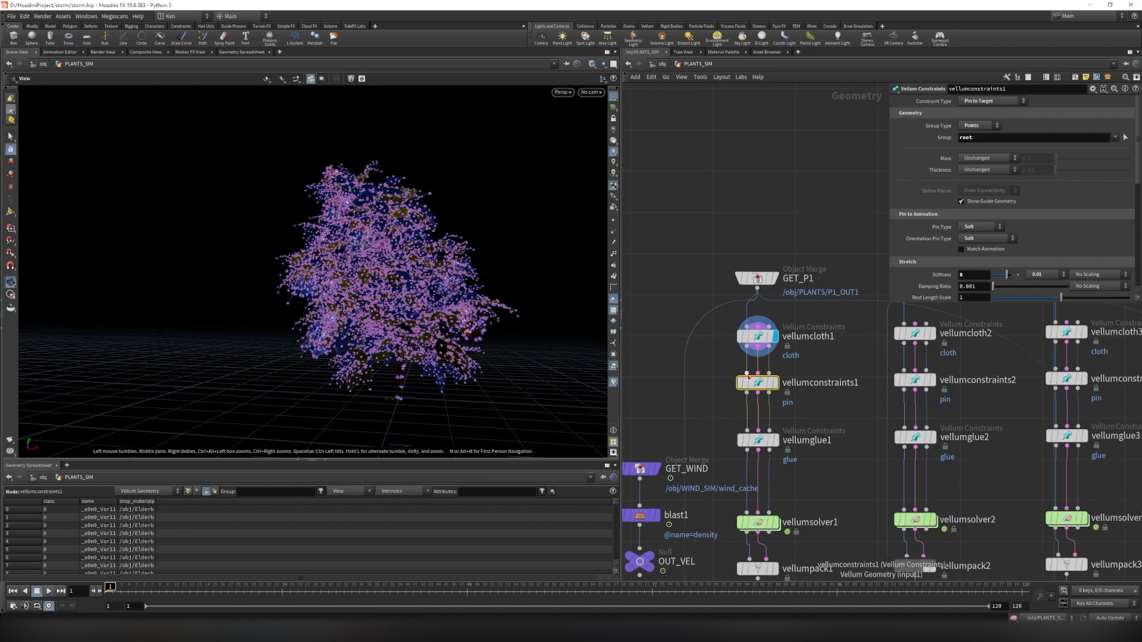
Display vellumconstraints1 and check its constraint type, group type and group.
{"action": "left_click", "coordinate": [778, 384]}
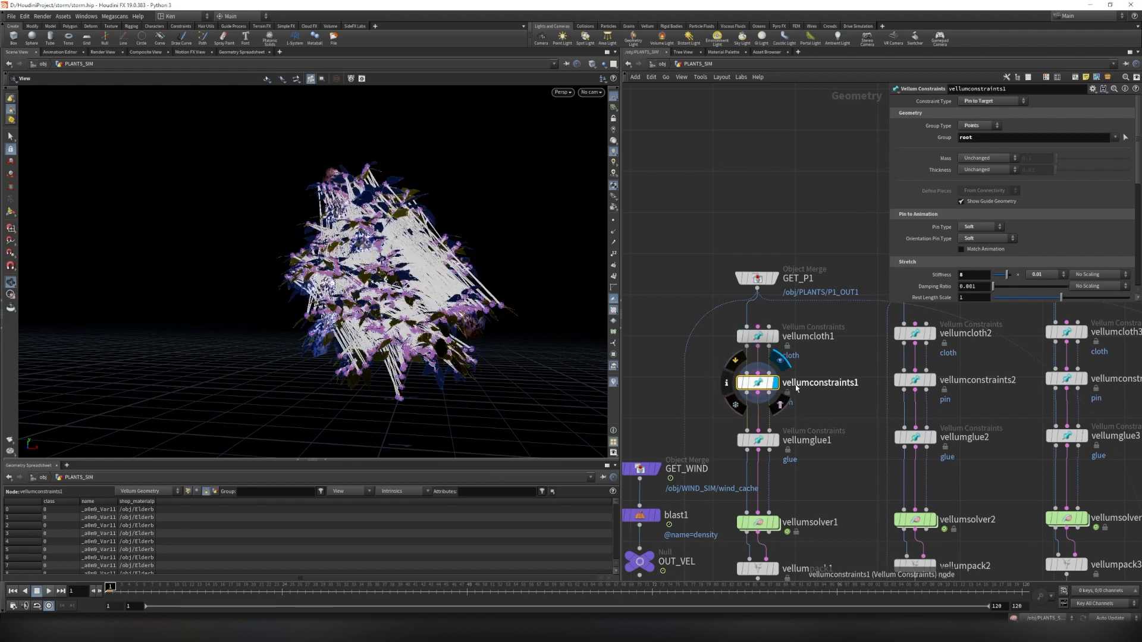
{"action": "left_click", "coordinate": [957, 139]}
{"action": "left_click", "coordinate": [978, 101]}
{"action": "left_click", "coordinate": [978, 103]}
{"action": "left_click", "coordinate": [978, 102]}
{"action": "left_click", "coordinate": [978, 103]}
{"action": "left_click", "coordinate": [969, 127]}
{"action": "left_click", "coordinate": [973, 127]}
{"action": "double_click", "coordinate": [968, 137]}
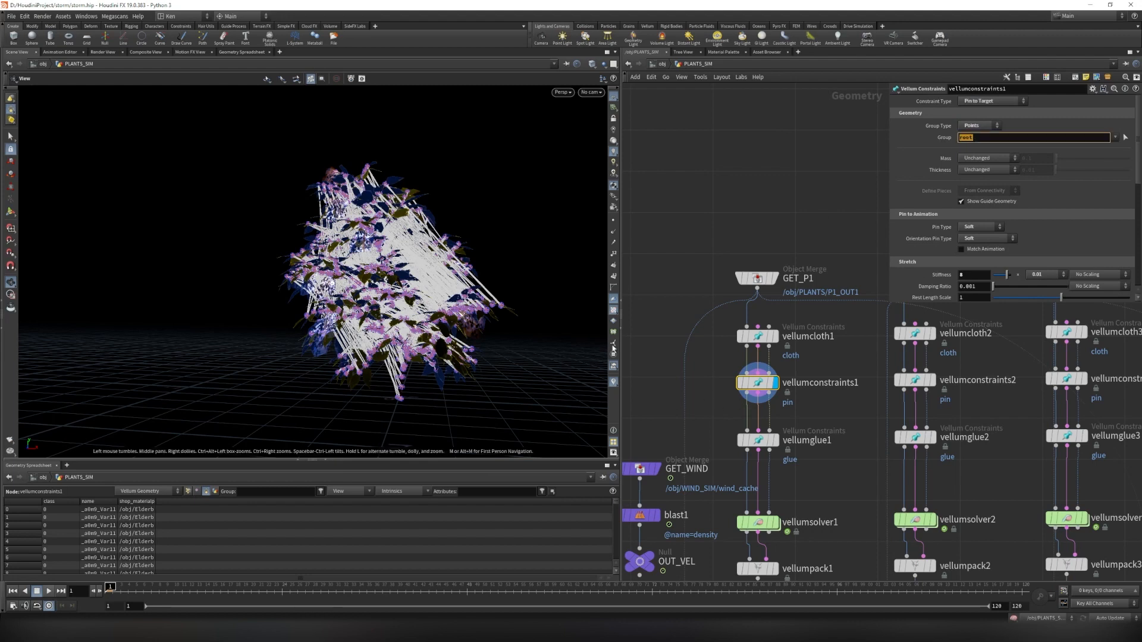
Review vellumconstraints1's Pin Type and Orientation Pin Type options along with its stretch and bend stiffness settings.
{"action": "scroll", "coordinate": [976, 224], "scroll_direction": "down", "scroll_amount": 1}
{"action": "left_click", "coordinate": [969, 218]}
{"action": "left_click", "coordinate": [970, 217]}
{"action": "left_click", "coordinate": [980, 228]}
{"action": "left_click", "coordinate": [981, 230]}
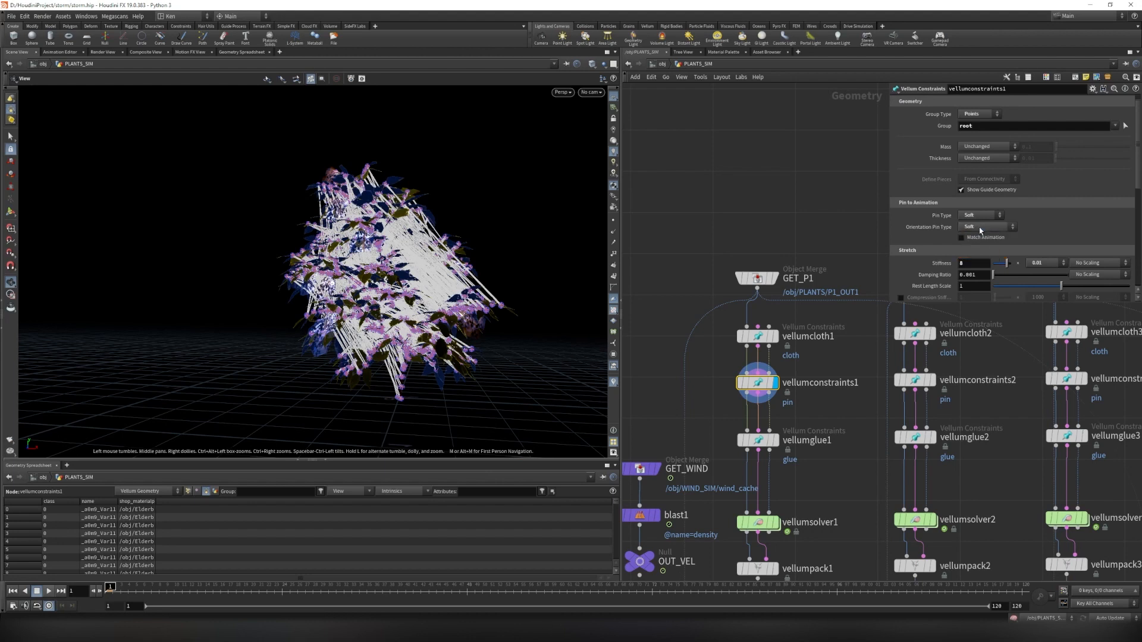
{"action": "scroll", "coordinate": [442, 357], "scroll_direction": "up", "scroll_amount": 5}
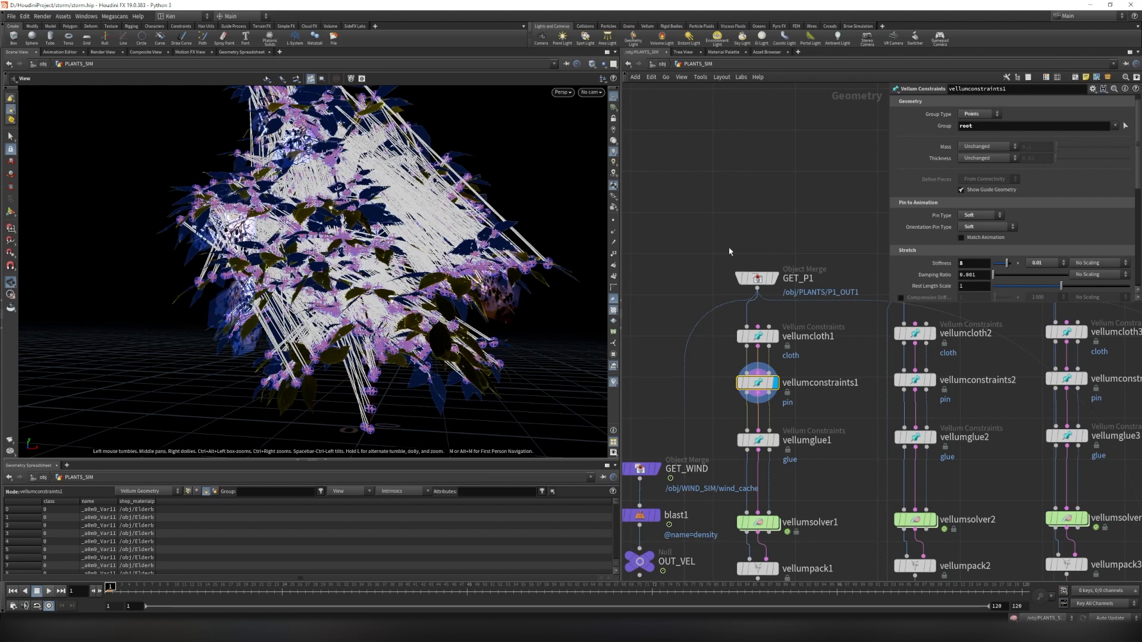
{"action": "left_click", "coordinate": [969, 216]}
{"action": "left_click", "coordinate": [970, 217]}
{"action": "left_click", "coordinate": [982, 228]}
{"action": "left_click", "coordinate": [981, 230]}
{"action": "scroll", "coordinate": [945, 249], "scroll_direction": "down", "scroll_amount": 2}
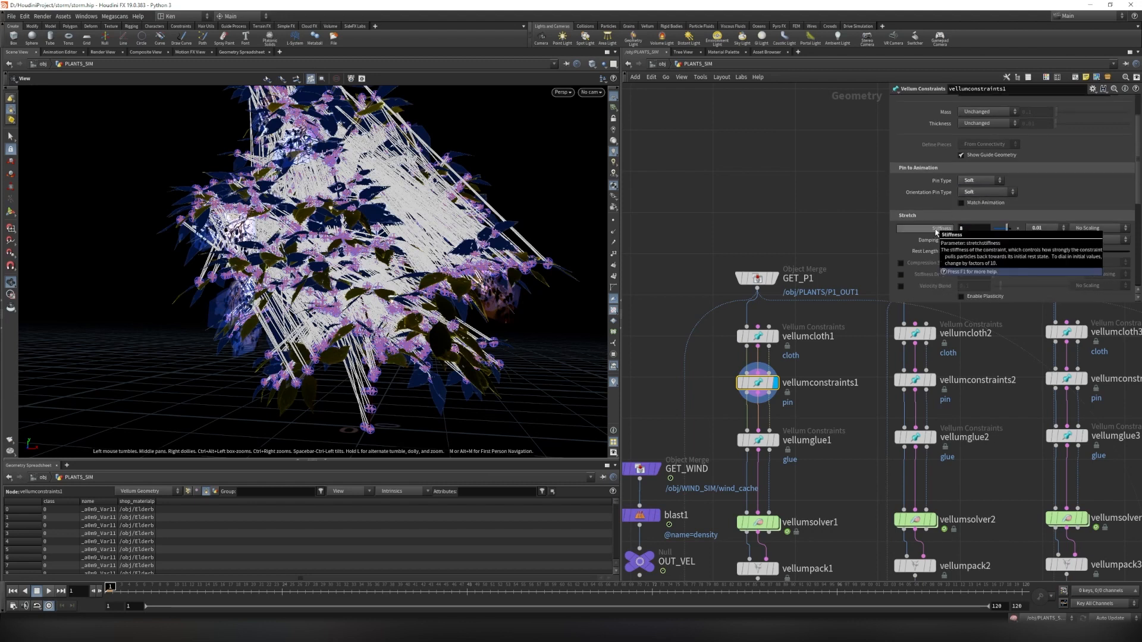
{"action": "scroll", "coordinate": [933, 234], "scroll_direction": "down", "scroll_amount": 8}
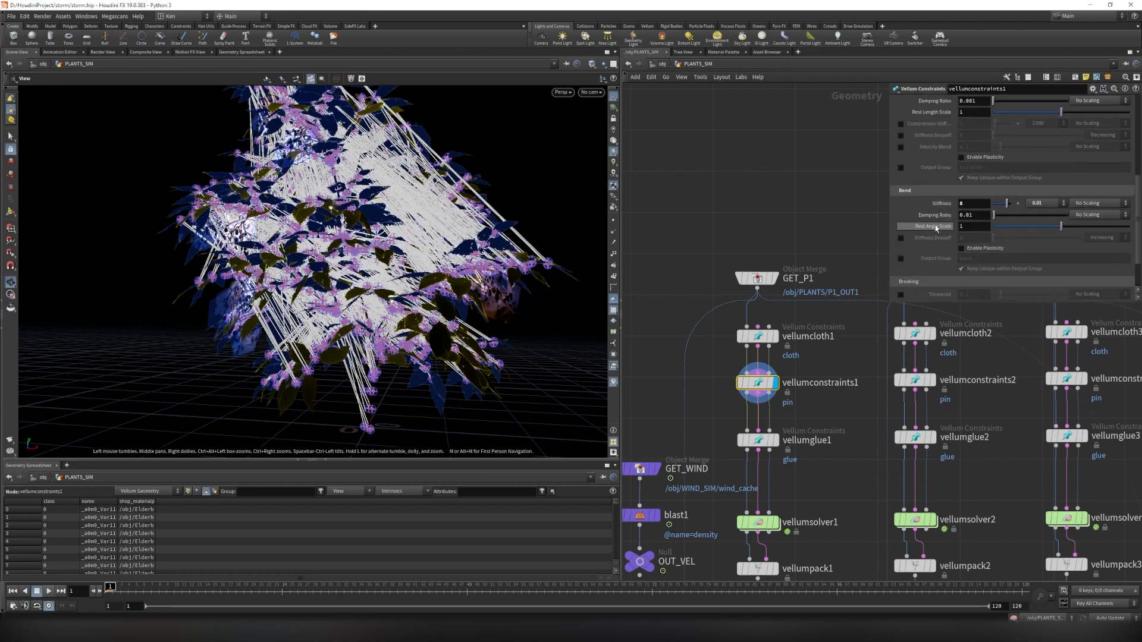
{"action": "scroll", "coordinate": [936, 217], "scroll_direction": "down", "scroll_amount": 3}
Make vellumglue1 the displayed node and inspect the glue constraints across the plant from several views.
{"action": "middle_click_drag", "start_coordinate": [845, 461], "coordinate": [838, 410]}
{"action": "left_click", "coordinate": [748, 390]}
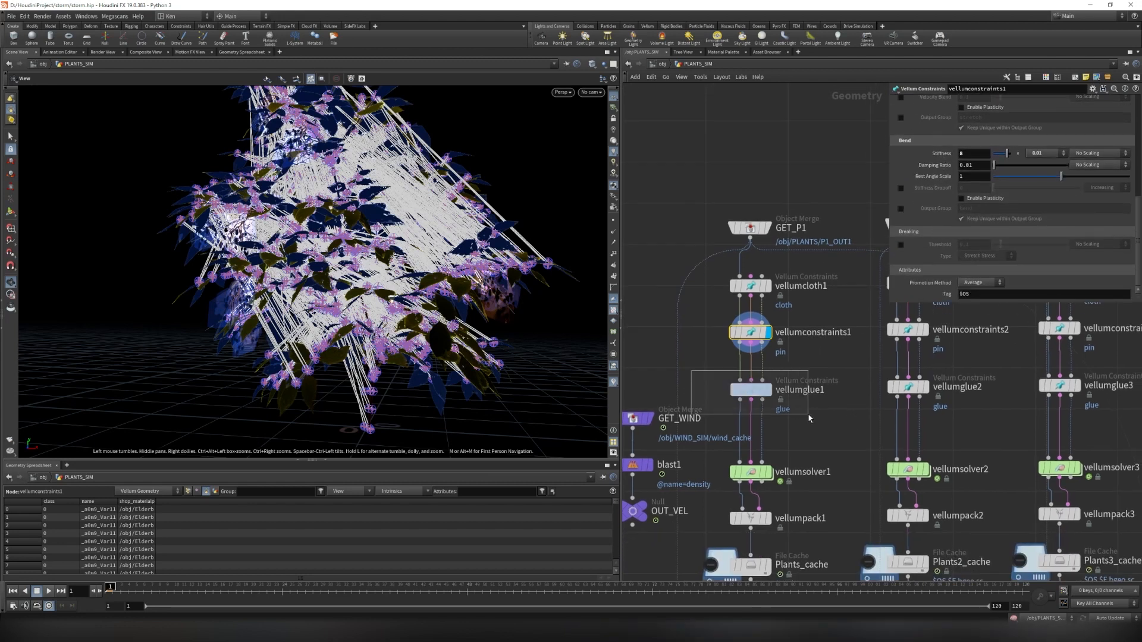
{"action": "left_click", "coordinate": [769, 390]}
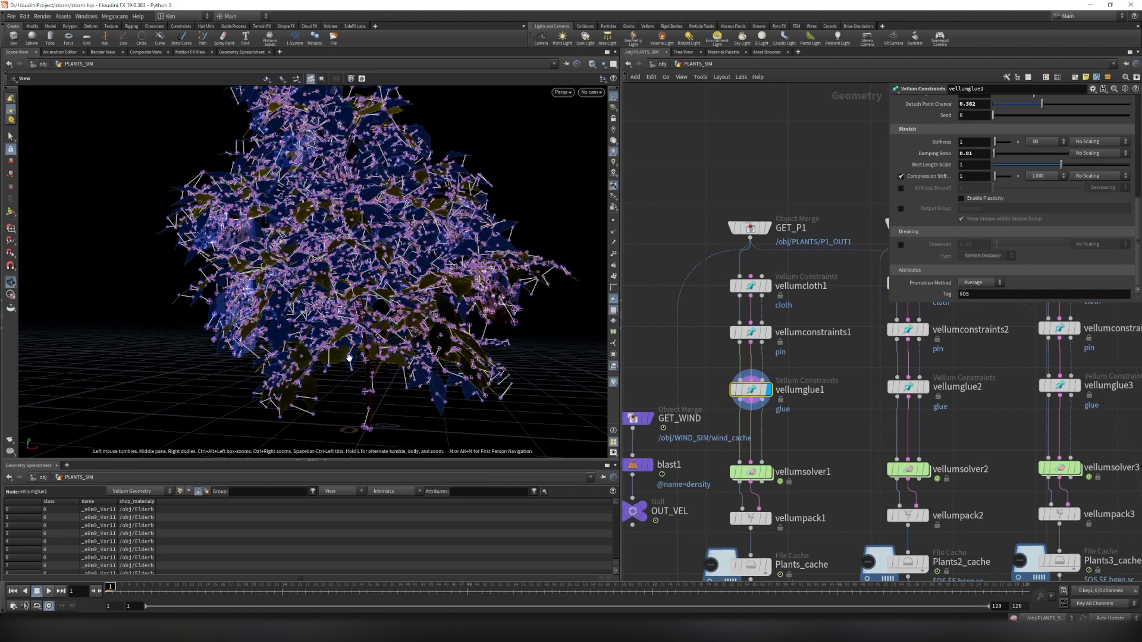
{"action": "scroll", "coordinate": [349, 352], "scroll_direction": "up", "scroll_amount": 3}
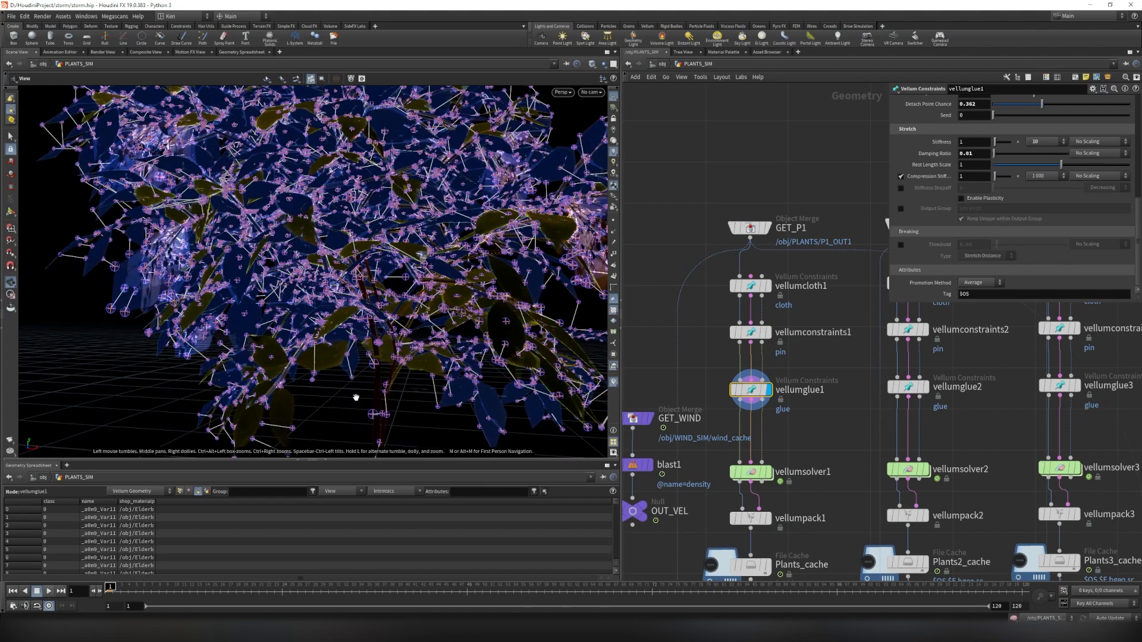
{"action": "scroll", "coordinate": [355, 381], "scroll_direction": "down", "scroll_amount": 4}
{"action": "left_click_drag", "start_coordinate": [380, 381], "coordinate": [404, 384]}
{"action": "scroll", "coordinate": [381, 384], "scroll_direction": "up", "scroll_amount": 2}
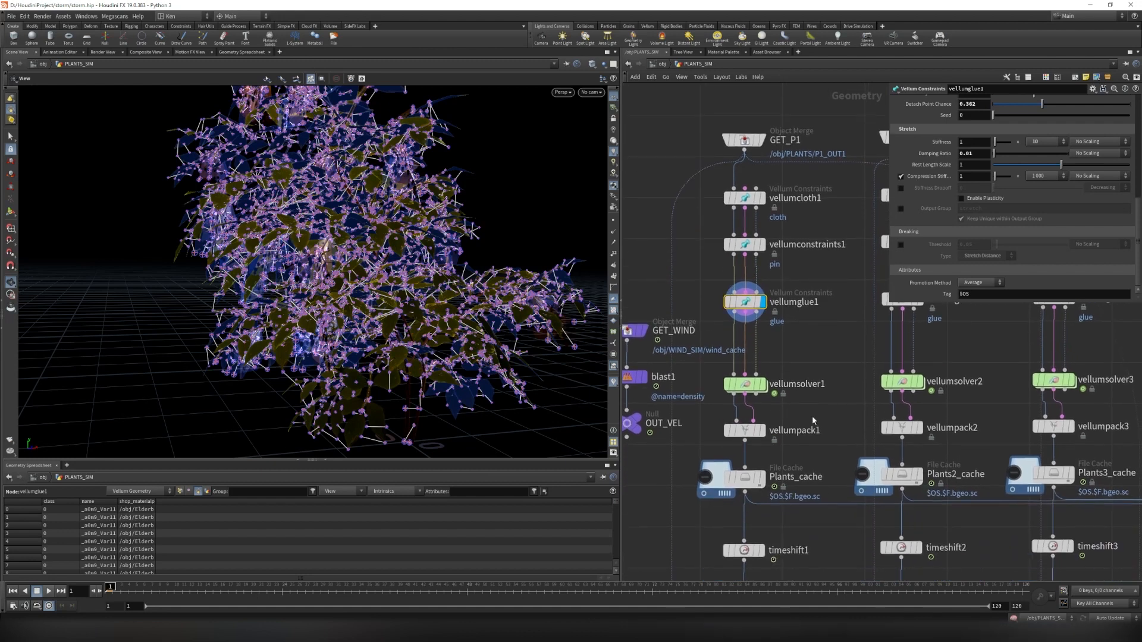
Open vellumsolver1's forces network, check the velocity source and scale of popadvectbyvolumes1, and return to PLANTS_SIM.
{"action": "left_click_drag", "start_coordinate": [705, 373], "coordinate": [774, 396]}
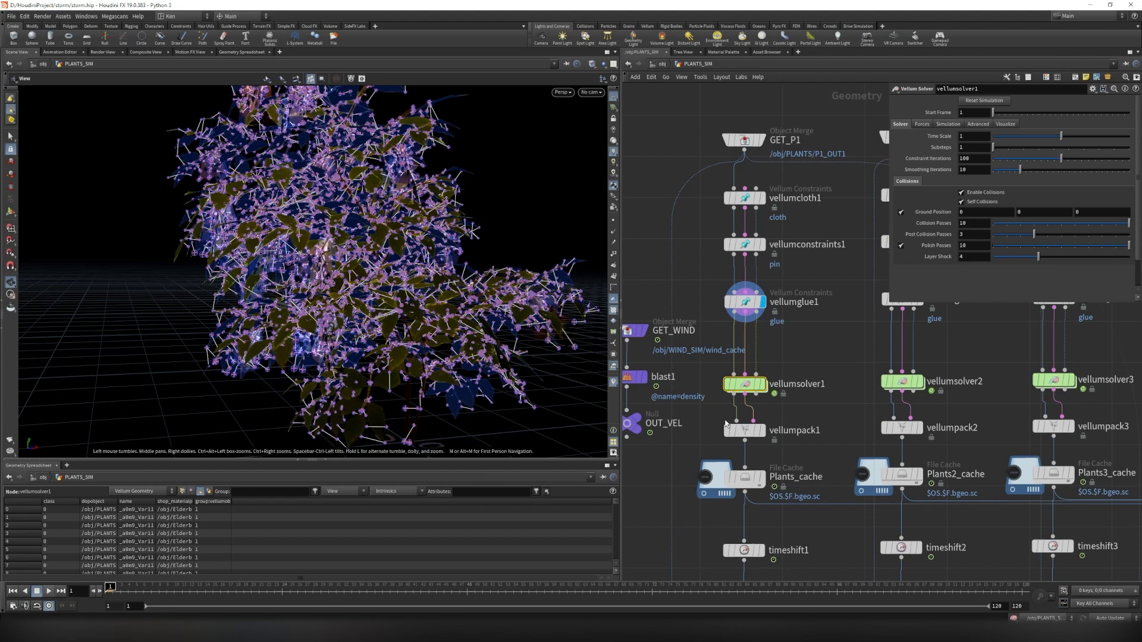
{"action": "double_click", "coordinate": [747, 384]}
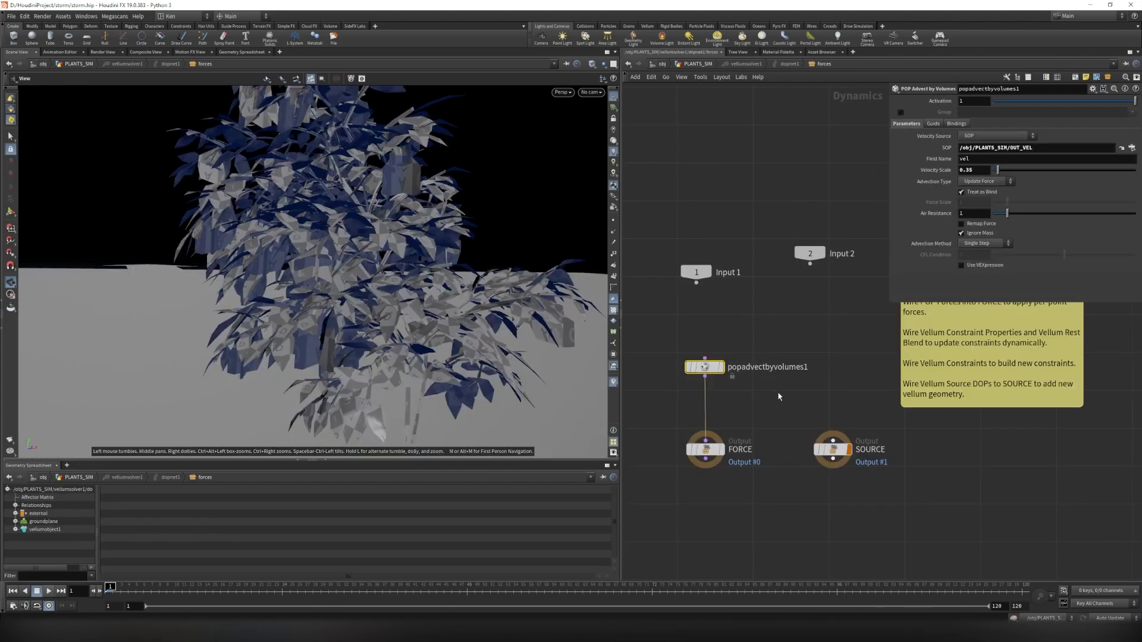
{"action": "left_click_drag", "start_coordinate": [681, 342], "coordinate": [787, 406]}
{"action": "mouse_move", "coordinate": [1040, 148]}
{"action": "left_mouse_down"}
{"action": "mouse_move", "coordinate": [941, 158]}
{"action": "mouse_move", "coordinate": [1058, 148]}
{"action": "mouse_move", "coordinate": [982, 148]}
{"action": "mouse_move", "coordinate": [1047, 153]}
{"action": "left_mouse_up"}
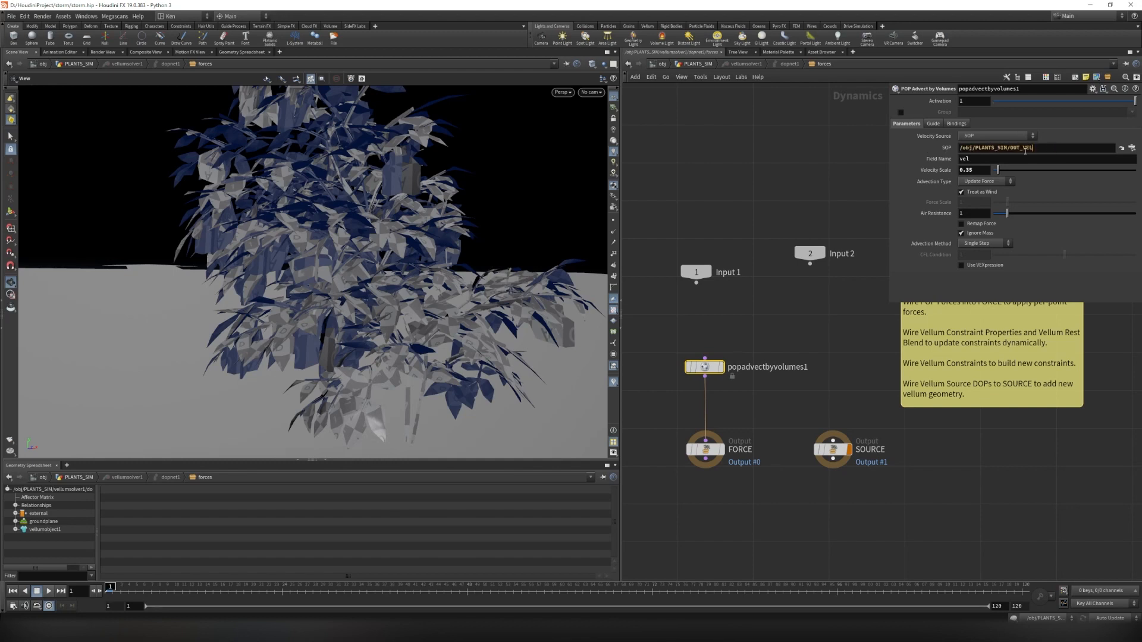
{"action": "left_click", "coordinate": [859, 204]}
{"action": "left_click", "coordinate": [698, 64]}
{"action": "scroll", "coordinate": [814, 372], "scroll_direction": "down", "scroll_amount": 2}
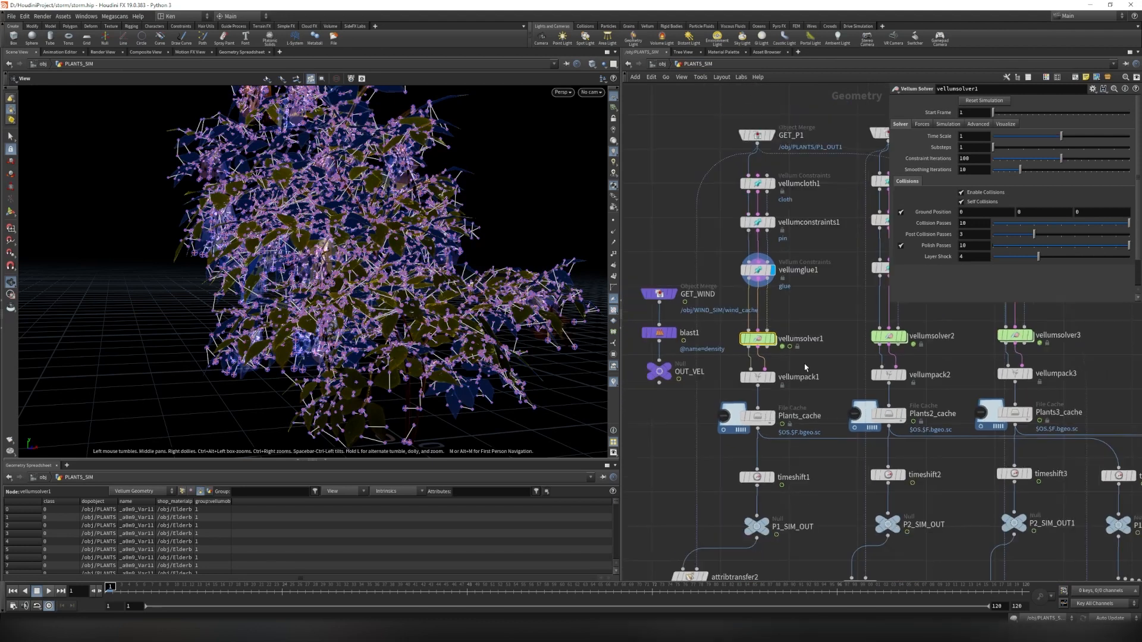
Inspect vellumpack1 and the file caches that store each plant's simulation, including the settings of Plants3_cache.
{"action": "left_click", "coordinate": [758, 377]}
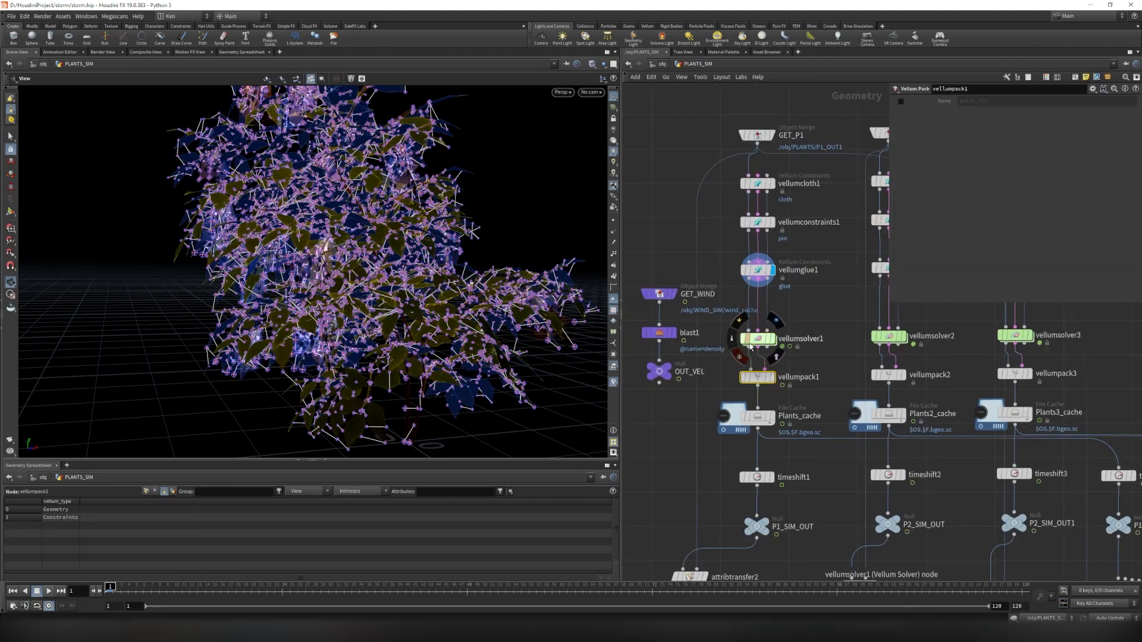
{"action": "mouse_move", "coordinate": [752, 364]}
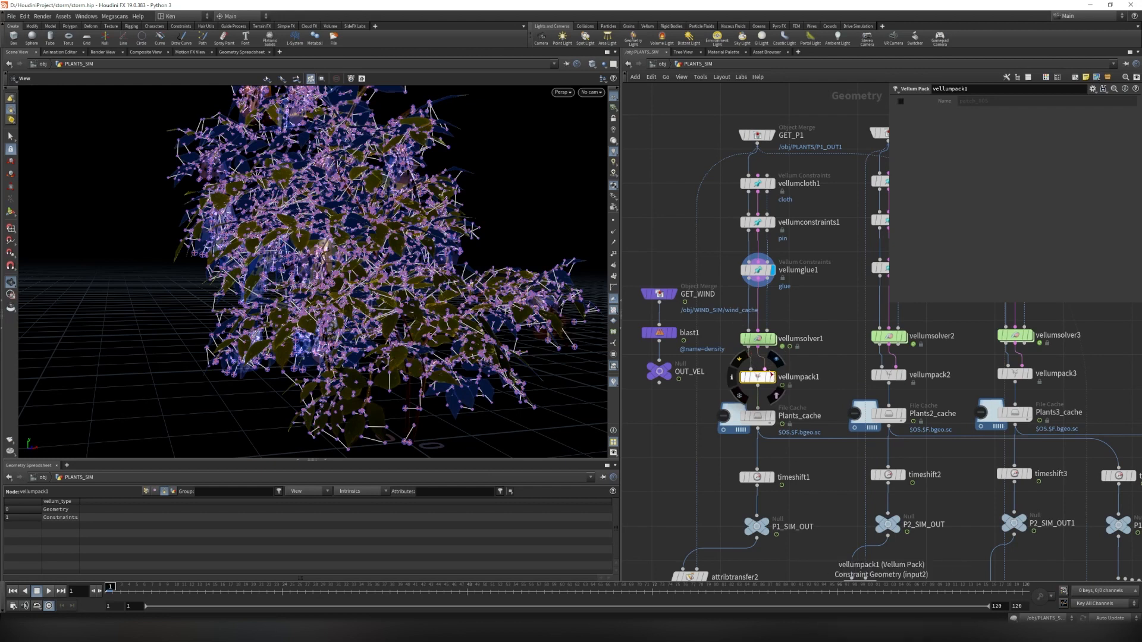
{"action": "middle_click_drag", "start_coordinate": [815, 369], "coordinate": [813, 342]}
{"action": "left_click_drag", "start_coordinate": [726, 374], "coordinate": [776, 410]}
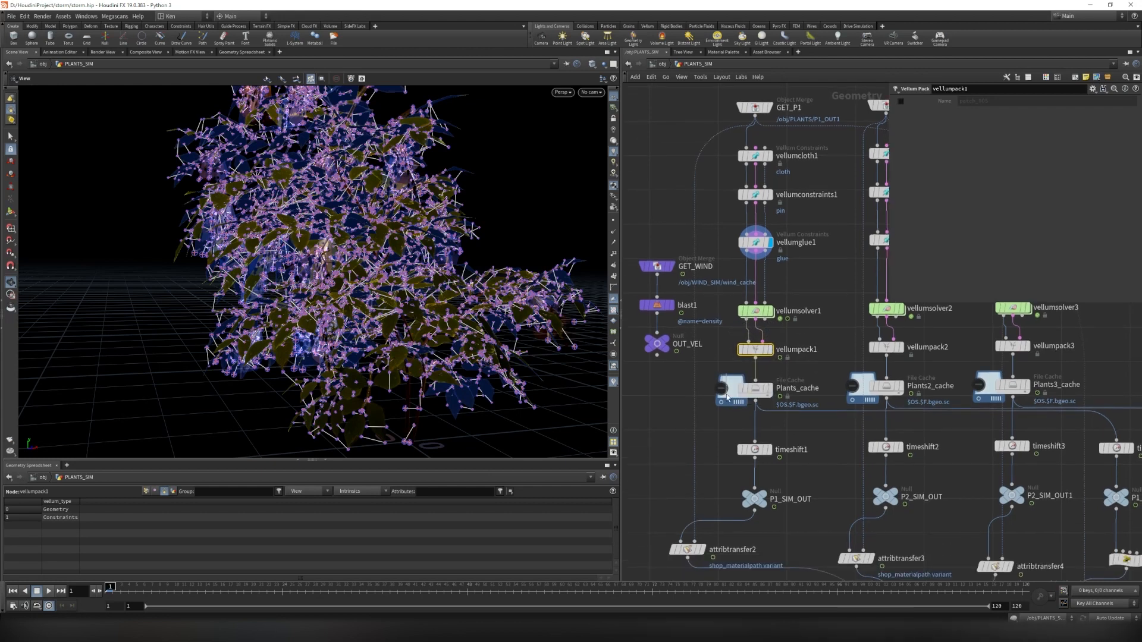
{"action": "scroll", "coordinate": [817, 390], "scroll_direction": "down", "scroll_amount": 1}
{"action": "middle_click_drag", "start_coordinate": [837, 392], "coordinate": [758, 361]}
{"action": "left_click_drag", "start_coordinate": [749, 345], "coordinate": [805, 369]}
{"action": "left_click", "coordinate": [902, 355]}
{"action": "scroll", "coordinate": [766, 374], "scroll_direction": "up", "scroll_amount": 2}
{"action": "middle_click_drag", "start_coordinate": [766, 373], "coordinate": [773, 371]}
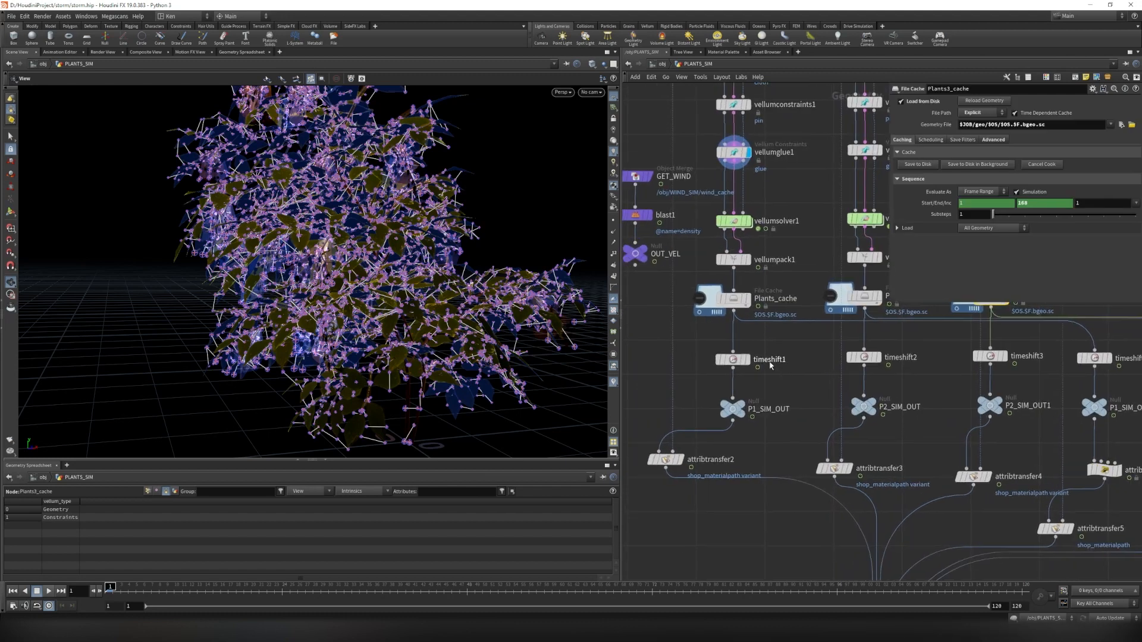
Review vellumsolver1's solver, forces, simulation, advanced and visualize settings.
{"action": "scroll", "coordinate": [733, 292], "scroll_direction": "up", "scroll_amount": 2}
{"action": "left_click_drag", "start_coordinate": [690, 169], "coordinate": [767, 215]}
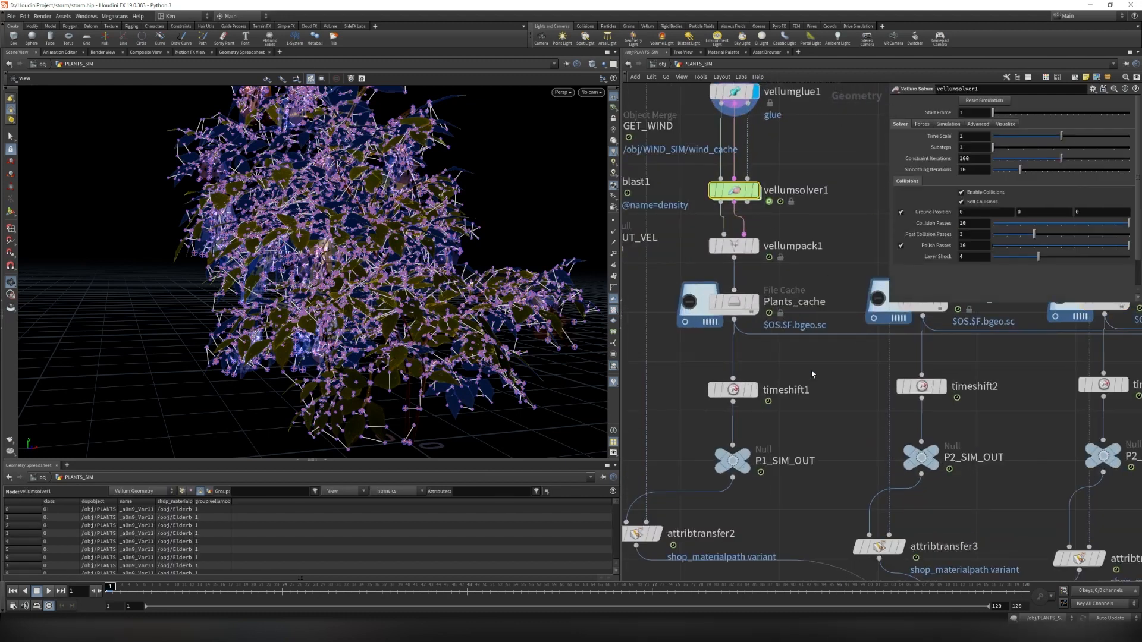
{"action": "left_click", "coordinate": [919, 125]}
{"action": "left_click", "coordinate": [951, 125]}
{"action": "left_click", "coordinate": [969, 125]}
{"action": "left_click", "coordinate": [949, 125]}
{"action": "left_click", "coordinate": [908, 125]}
{"action": "left_click", "coordinate": [920, 125]}
{"action": "left_click", "coordinate": [946, 125]}
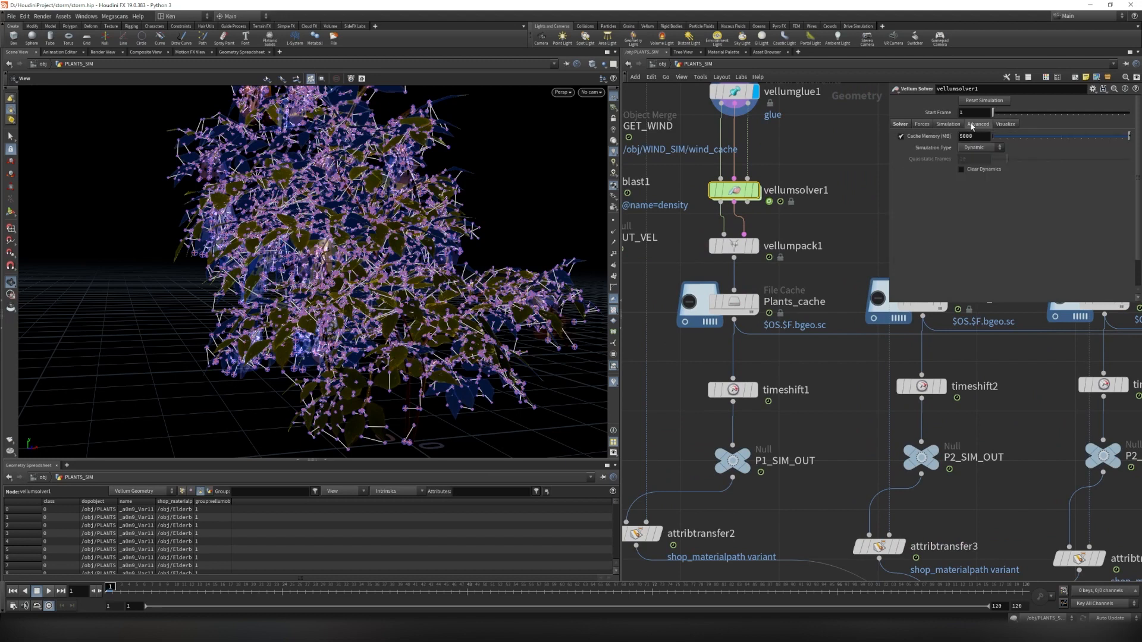
{"action": "left_click", "coordinate": [1004, 125]}
Compare the cached frame range of Plants_cache with that of wind_cache in WIND_SIM.
{"action": "left_click", "coordinate": [698, 307]}
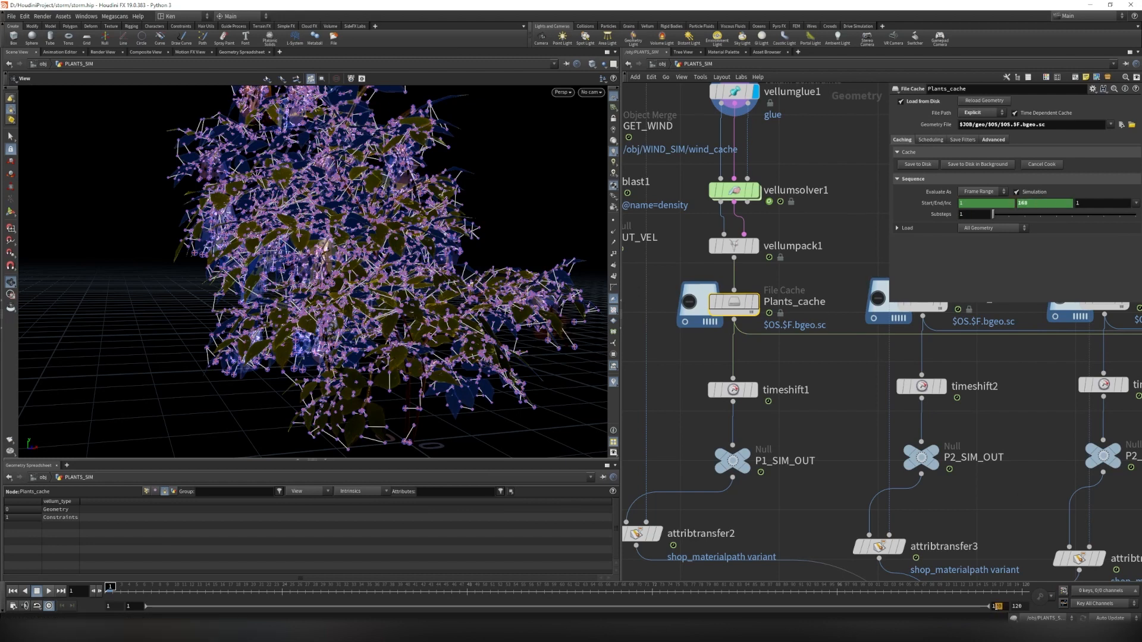
{"action": "left_click", "coordinate": [1027, 204]}
{"action": "key", "text": "u"}
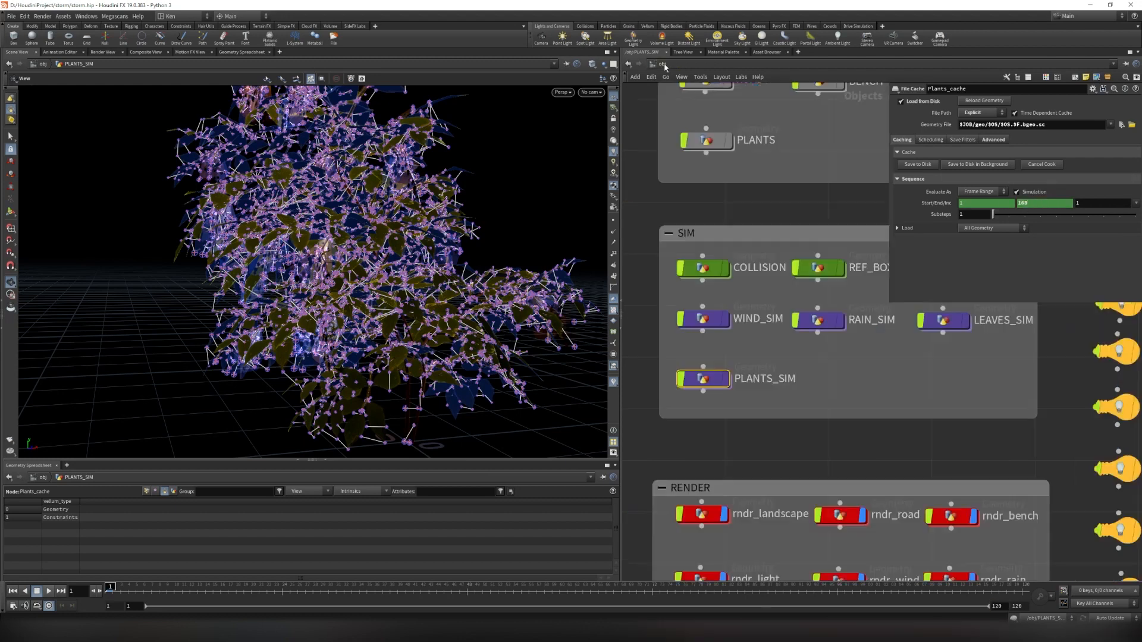
{"action": "left_click", "coordinate": [703, 321]}
{"action": "double_click", "coordinate": [702, 323]}
{"action": "middle_click_drag", "start_coordinate": [842, 433], "coordinate": [696, 324]}
{"action": "scroll", "coordinate": [696, 325], "scroll_direction": "up", "scroll_amount": 3}
{"action": "left_click_drag", "start_coordinate": [707, 367], "coordinate": [794, 407]}
{"action": "left_click_drag", "start_coordinate": [1030, 204], "coordinate": [1012, 207]}
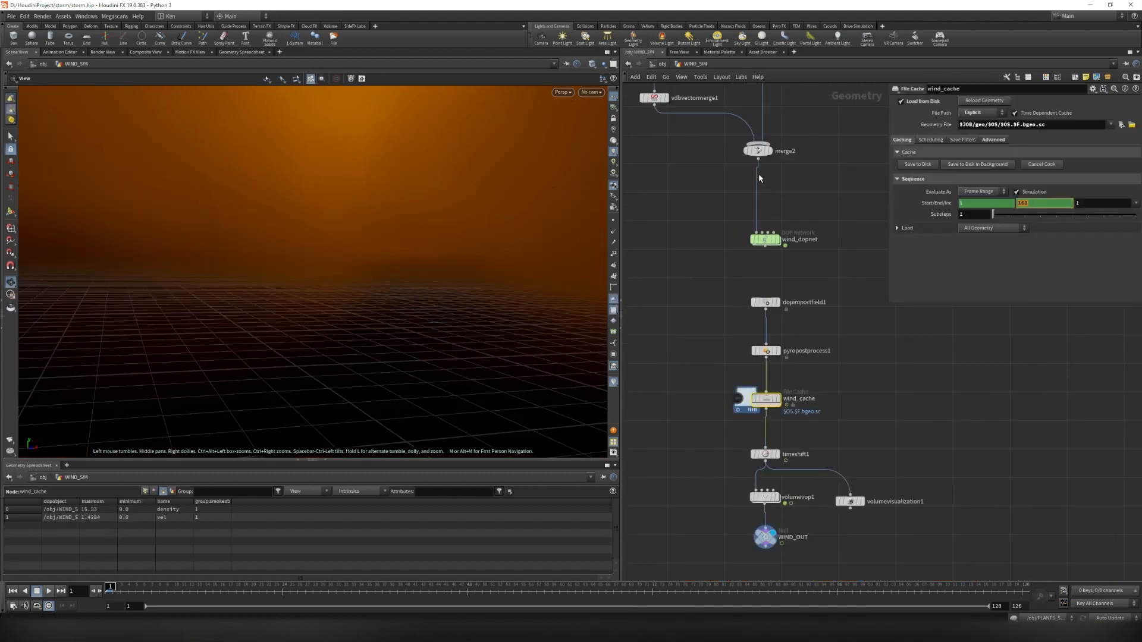
Check the Frame value of timeshift1 below wind_cache in WIND_SIM.
{"action": "scroll", "coordinate": [737, 464], "scroll_direction": "up", "scroll_amount": 2}
{"action": "left_click_drag", "start_coordinate": [735, 439], "coordinate": [798, 478]}
{"action": "left_click_drag", "start_coordinate": [961, 113], "coordinate": [949, 117]}
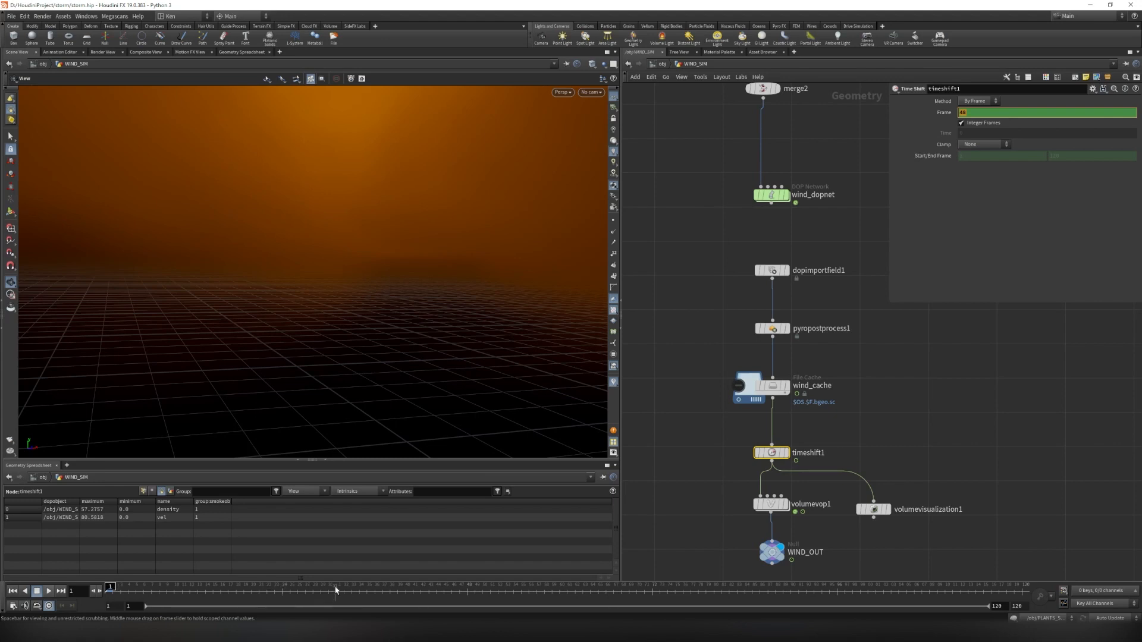
{"action": "left_click", "coordinate": [697, 198]}
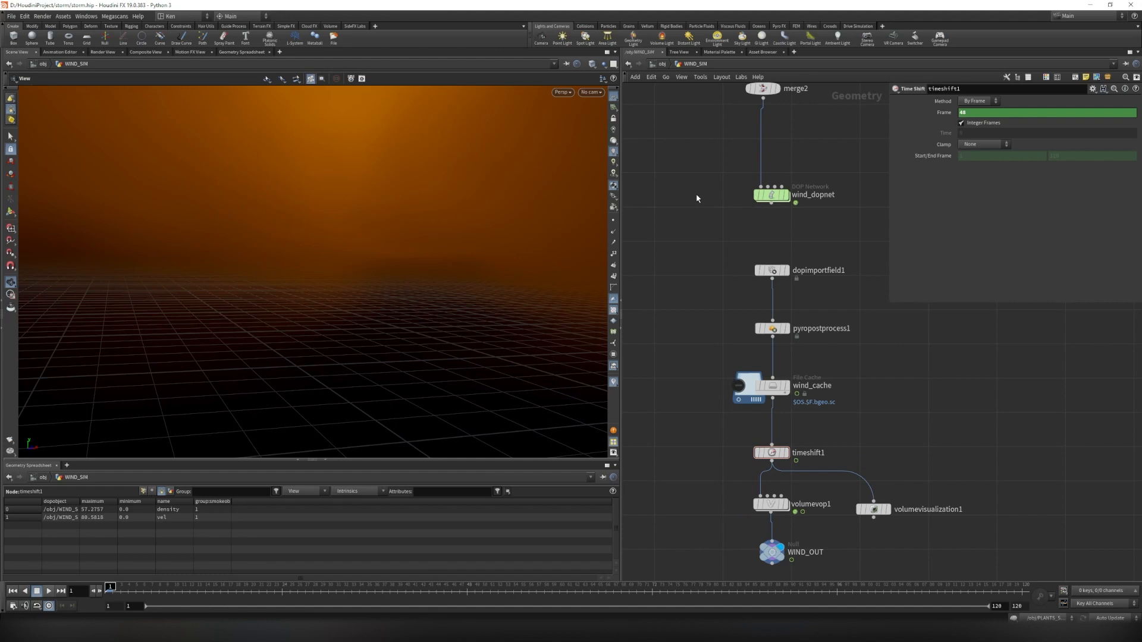
Return to PLANTS_SIM and check the frame offset expression of timeshift1 below Plants_cache.
{"action": "left_click", "coordinate": [662, 65]}
{"action": "scroll", "coordinate": [760, 379], "scroll_direction": "up", "scroll_amount": 1}
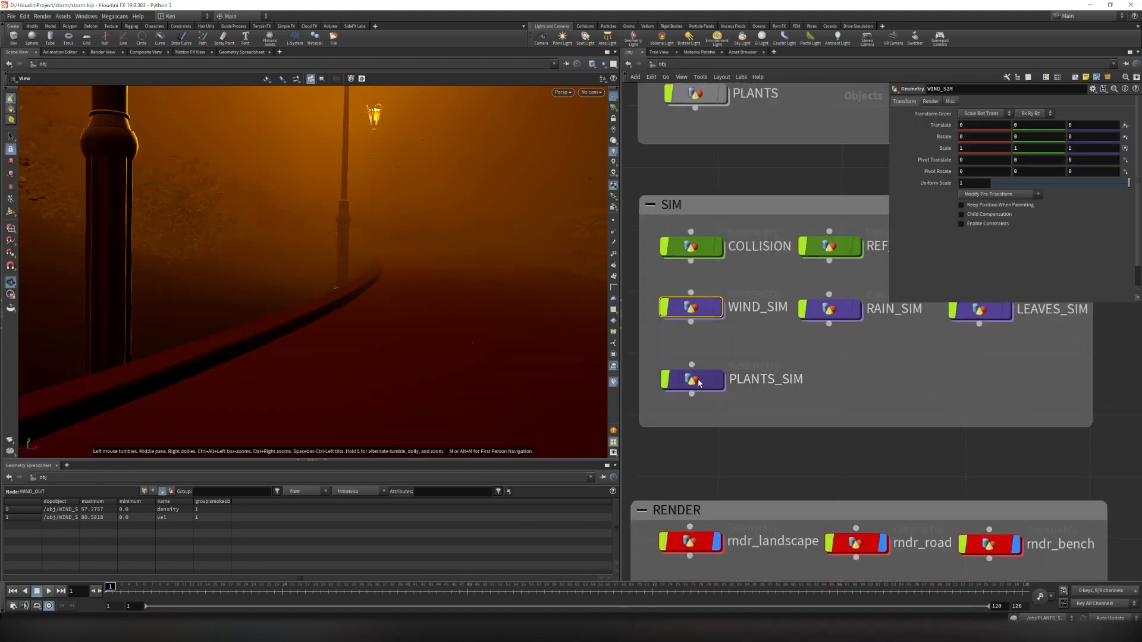
{"action": "double_click", "coordinate": [698, 381]}
{"action": "left_click", "coordinate": [743, 368]}
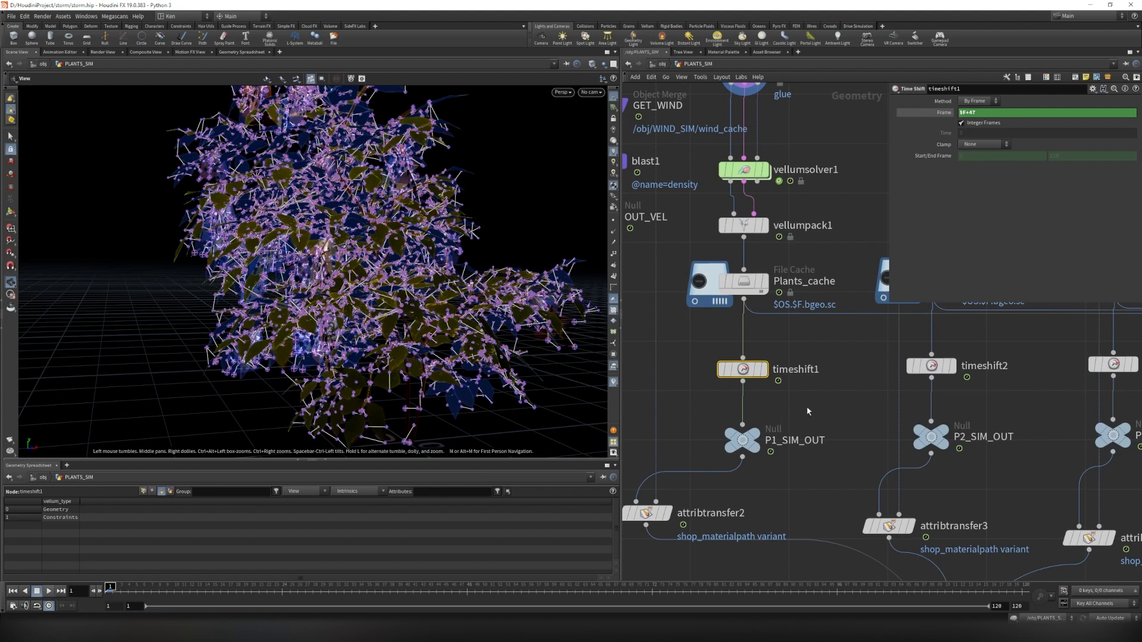
Display P1_SIM_OUT and view the time-shifted simulated plant from farther away.
{"action": "middle_click_drag", "start_coordinate": [807, 410], "coordinate": [821, 347]}
{"action": "left_click", "coordinate": [769, 368]}
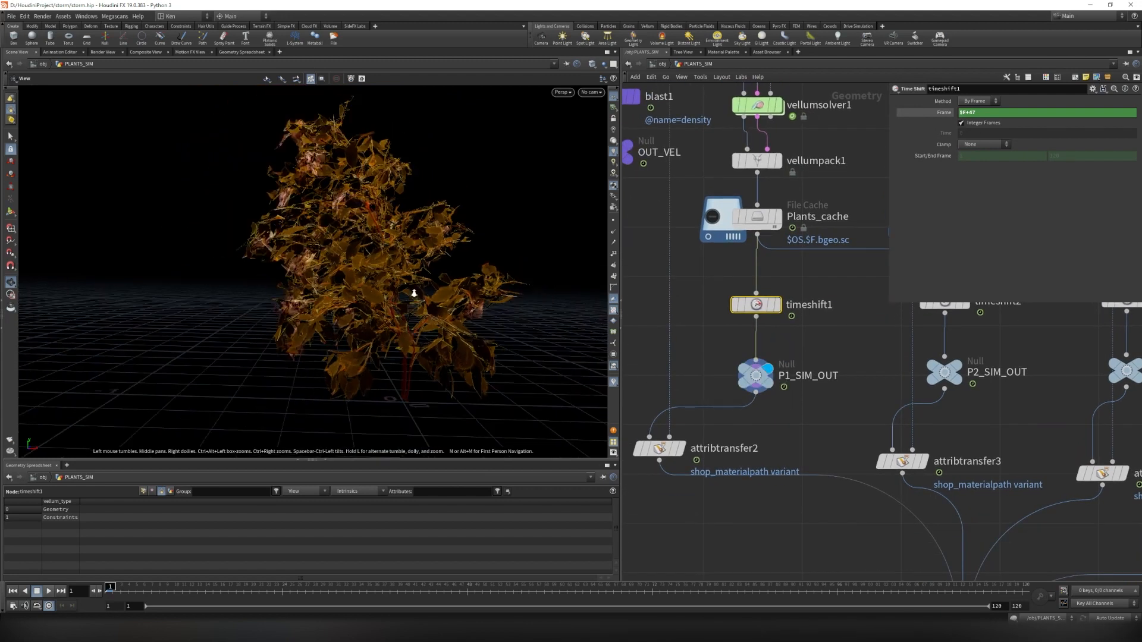
{"action": "scroll", "coordinate": [414, 293], "scroll_direction": "down", "scroll_amount": 5}
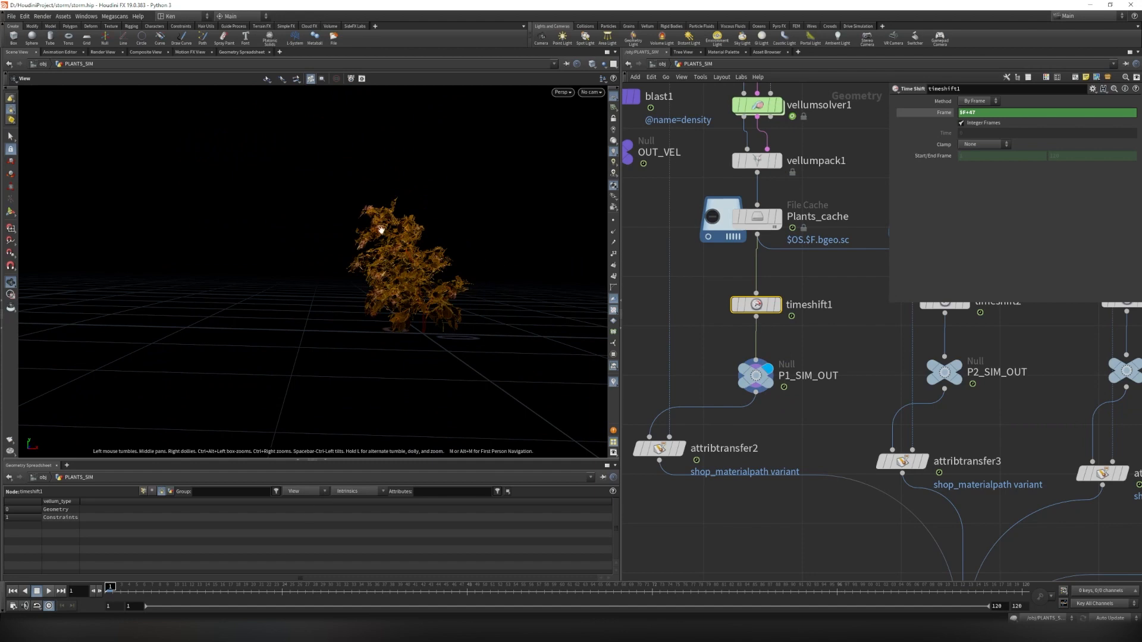
{"action": "scroll", "coordinate": [754, 426], "scroll_direction": "down", "scroll_amount": 3}
{"action": "scroll", "coordinate": [743, 431], "scroll_direction": "up", "scroll_amount": 2}
Check which primitive and point attributes attribtransfer2 transfers, and trace its second input up to GET_P1.
{"action": "middle_click_drag", "start_coordinate": [743, 431], "coordinate": [801, 402]}
{"action": "scroll", "coordinate": [801, 402], "scroll_direction": "up", "scroll_amount": 1}
{"action": "left_click", "coordinate": [725, 401]}
{"action": "scroll", "coordinate": [758, 357], "scroll_direction": "down", "scroll_amount": 3}
{"action": "scroll", "coordinate": [767, 404], "scroll_direction": "up", "scroll_amount": 3}
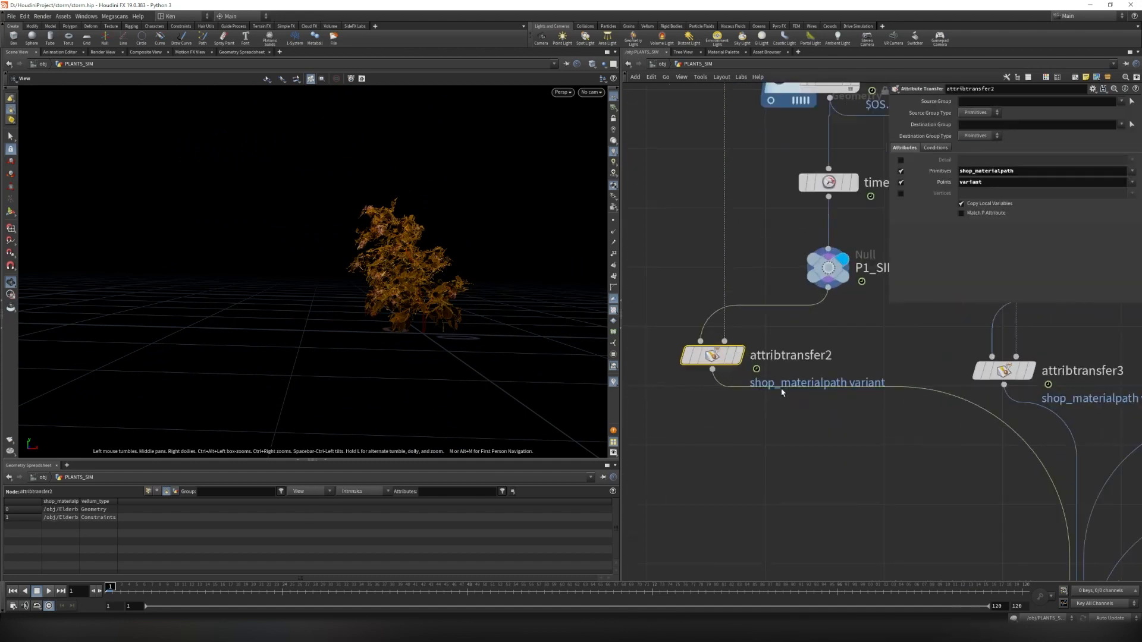
{"action": "left_click_drag", "start_coordinate": [645, 309], "coordinate": [751, 392]}
{"action": "scroll", "coordinate": [693, 289], "scroll_direction": "down", "scroll_amount": 5}
{"action": "middle_click_drag", "start_coordinate": [768, 89], "coordinate": [792, 317]}
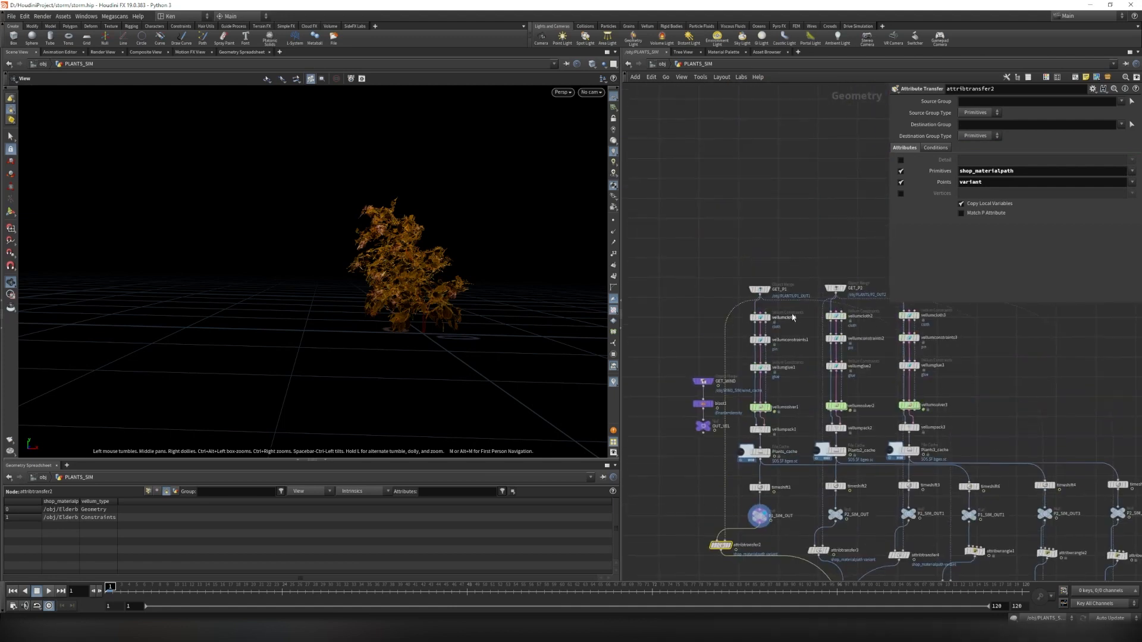
{"action": "scroll", "coordinate": [764, 470], "scroll_direction": "up", "scroll_amount": 2}
{"action": "scroll", "coordinate": [764, 470], "scroll_direction": "up", "scroll_amount": 3}
Make attribtransfer2 the displayed node and examine the attributes listed in its node info.
{"action": "middle_click", "coordinate": [767, 469]}
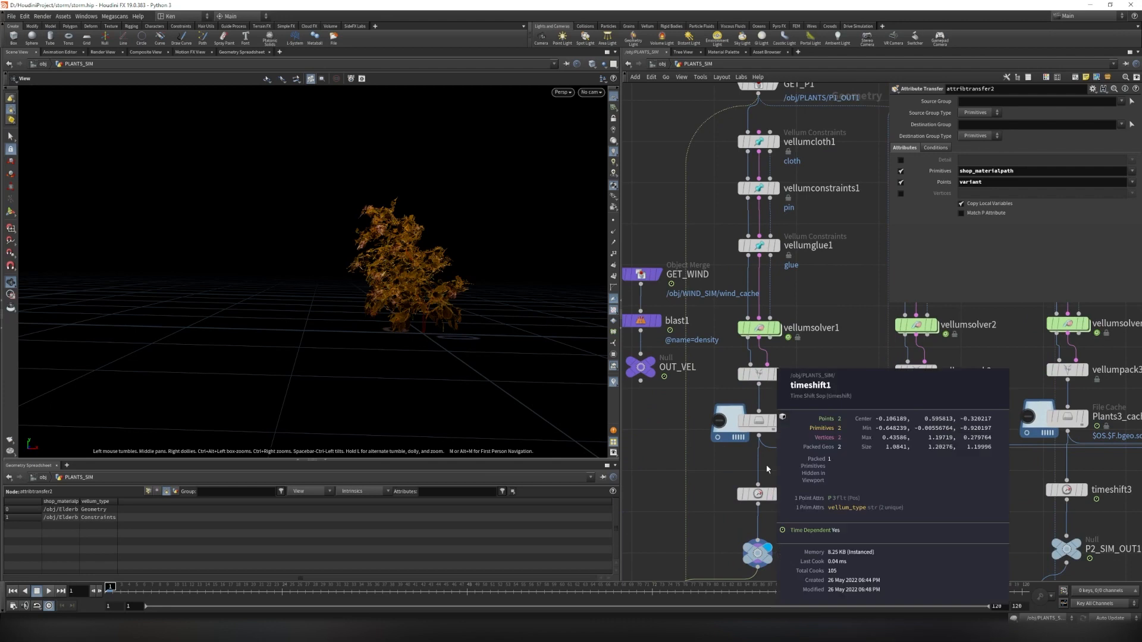
{"action": "middle_click_drag", "start_coordinate": [721, 543], "coordinate": [732, 416]}
{"action": "middle_click_drag", "start_coordinate": [731, 507], "coordinate": [783, 443]}
{"action": "scroll", "coordinate": [775, 430], "scroll_direction": "up", "scroll_amount": 2}
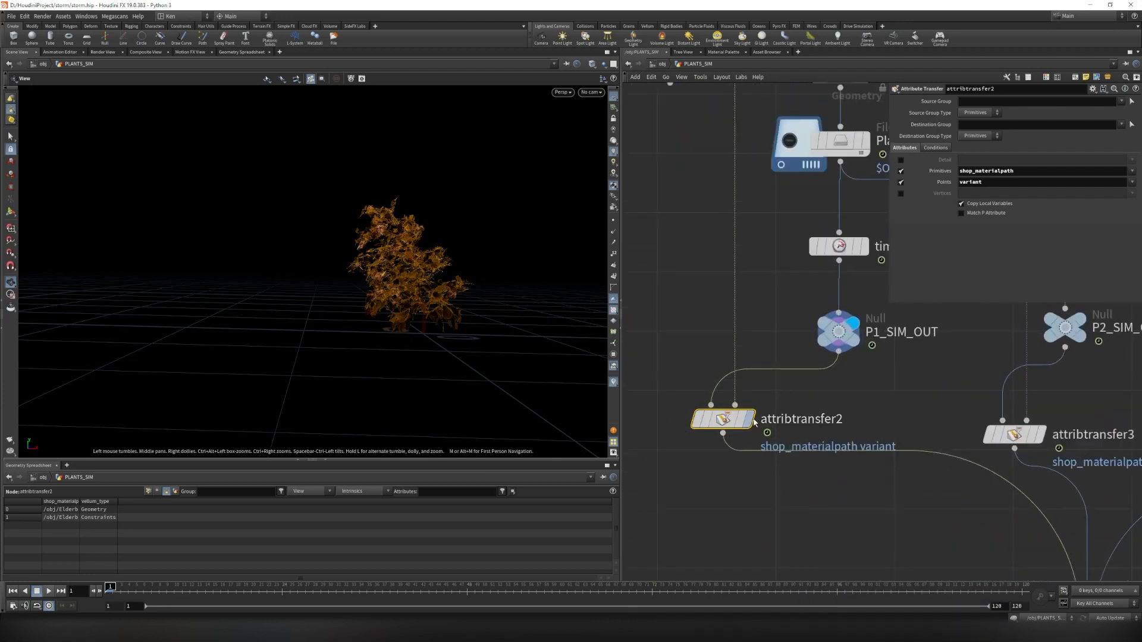
{"action": "middle_click_drag", "start_coordinate": [751, 421], "coordinate": [737, 373]}
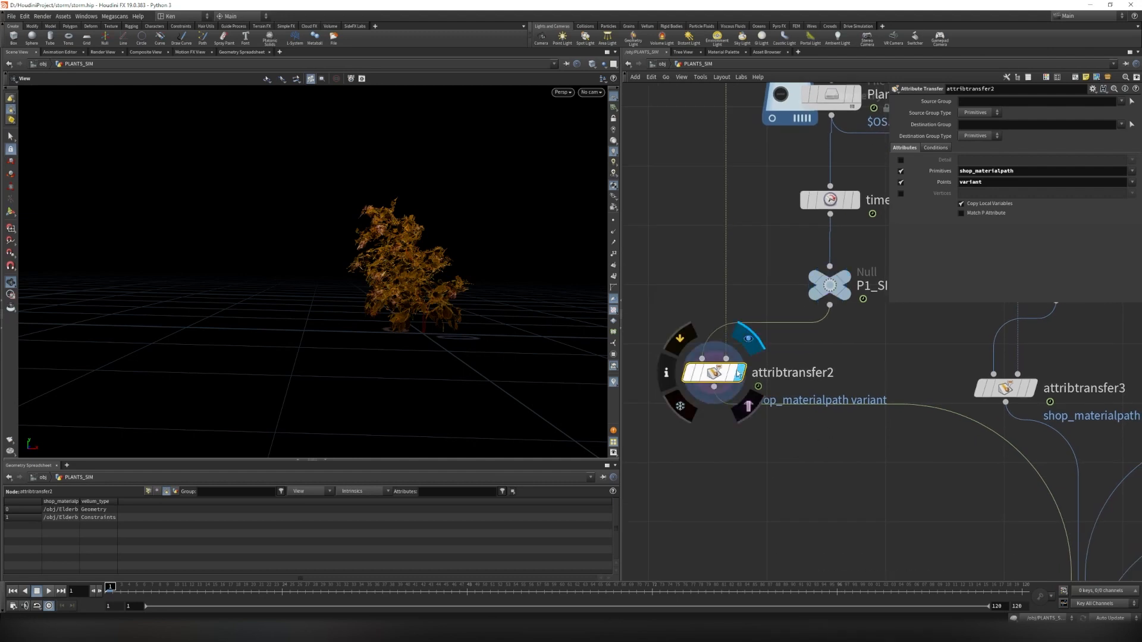
{"action": "left_click", "coordinate": [666, 373]}
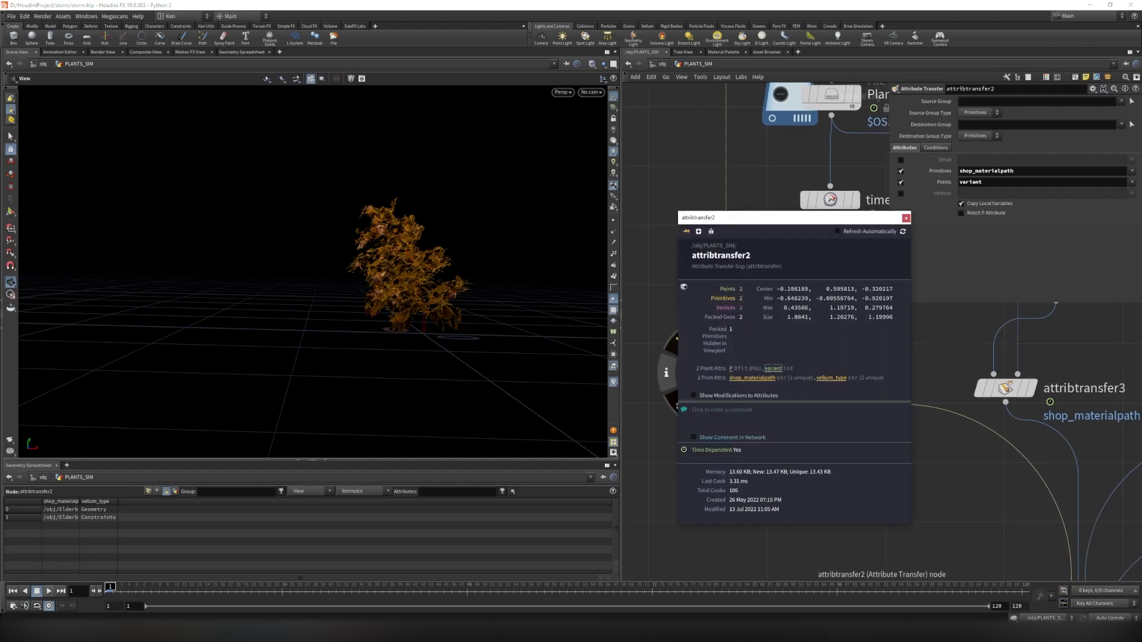
{"action": "left_click", "coordinate": [905, 218]}
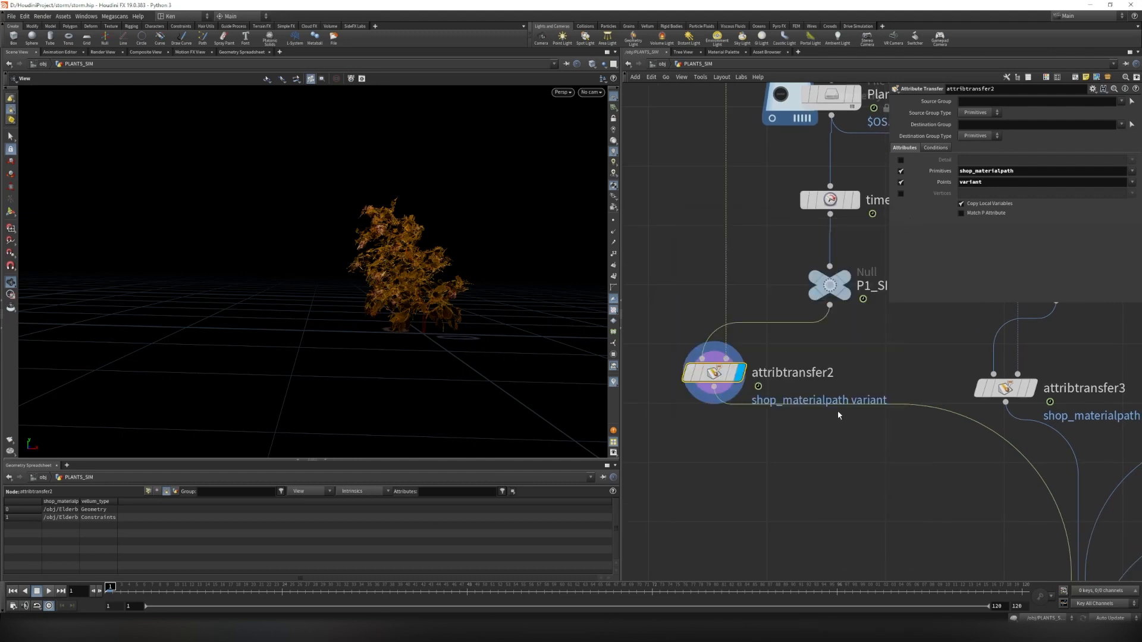
Check the transferred attributes on attribtransfer3 and attribtransfer4, and the variant expression in attribwrangle1.
{"action": "scroll", "coordinate": [837, 411], "scroll_direction": "down", "scroll_amount": 3}
{"action": "scroll", "coordinate": [838, 411], "scroll_direction": "down", "scroll_amount": 4}
{"action": "left_click_drag", "start_coordinate": [734, 388], "coordinate": [984, 420]}
{"action": "scroll", "coordinate": [951, 429], "scroll_direction": "down", "scroll_amount": 3}
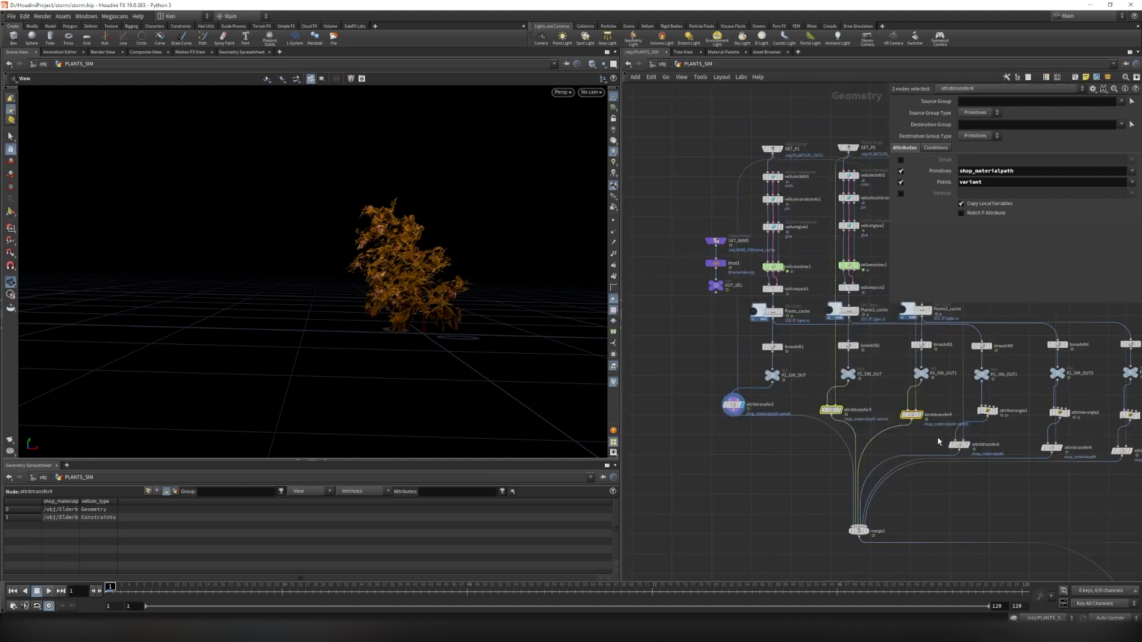
{"action": "middle_click_drag", "start_coordinate": [948, 481], "coordinate": [872, 450]}
{"action": "scroll", "coordinate": [811, 393], "scroll_direction": "up", "scroll_amount": 3}
{"action": "left_click", "coordinate": [793, 364]}
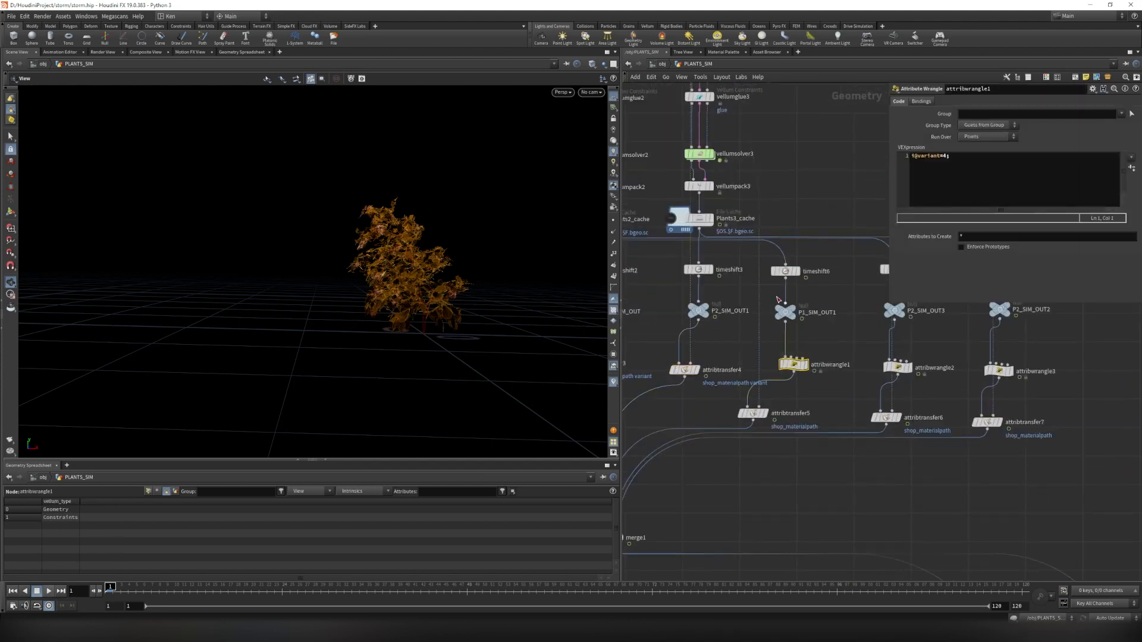
Review the frame offsets of timeshift6, timeshift4 and timeshift5 on the duplicated plant branches.
{"action": "left_click", "coordinate": [785, 271]}
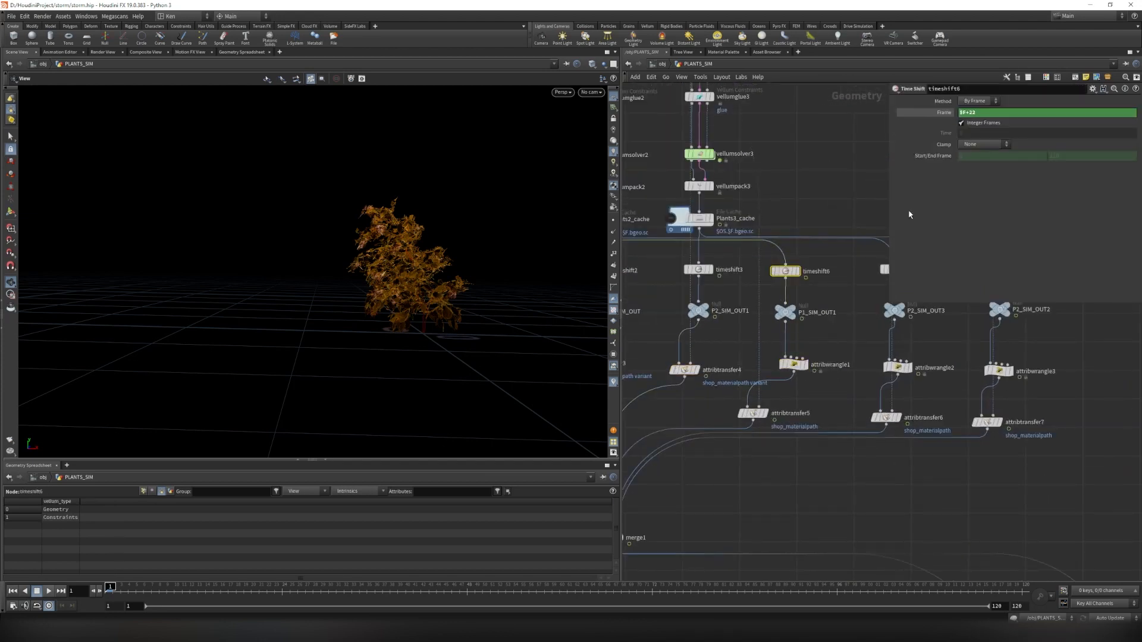
{"action": "middle_click_drag", "start_coordinate": [859, 279], "coordinate": [749, 331]}
{"action": "left_click", "coordinate": [818, 310]}
{"action": "left_click", "coordinate": [850, 324]}
{"action": "scroll", "coordinate": [789, 405], "scroll_direction": "down", "scroll_amount": 5}
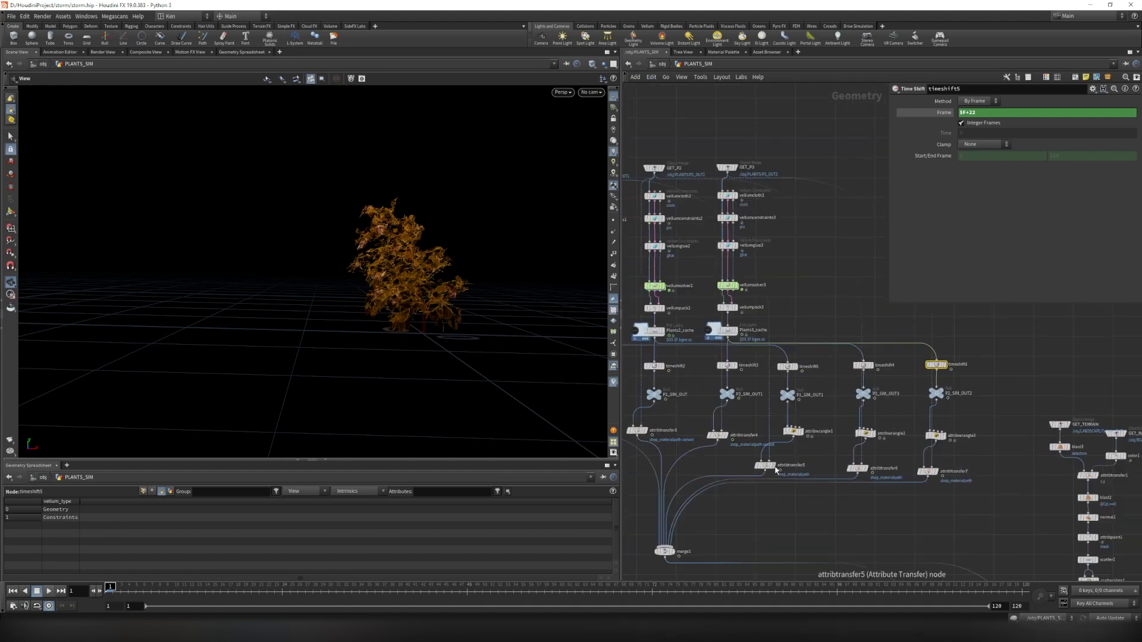
Compare timeshift1's frame offset on the first plant branch with timeshift5's on the last branch.
{"action": "middle_click_drag", "start_coordinate": [674, 329], "coordinate": [793, 363]}
{"action": "scroll", "coordinate": [773, 356], "scroll_direction": "up", "scroll_amount": 2}
{"action": "scroll", "coordinate": [747, 345], "scroll_direction": "up", "scroll_amount": 2}
{"action": "left_click_drag", "start_coordinate": [730, 331], "coordinate": [781, 355]}
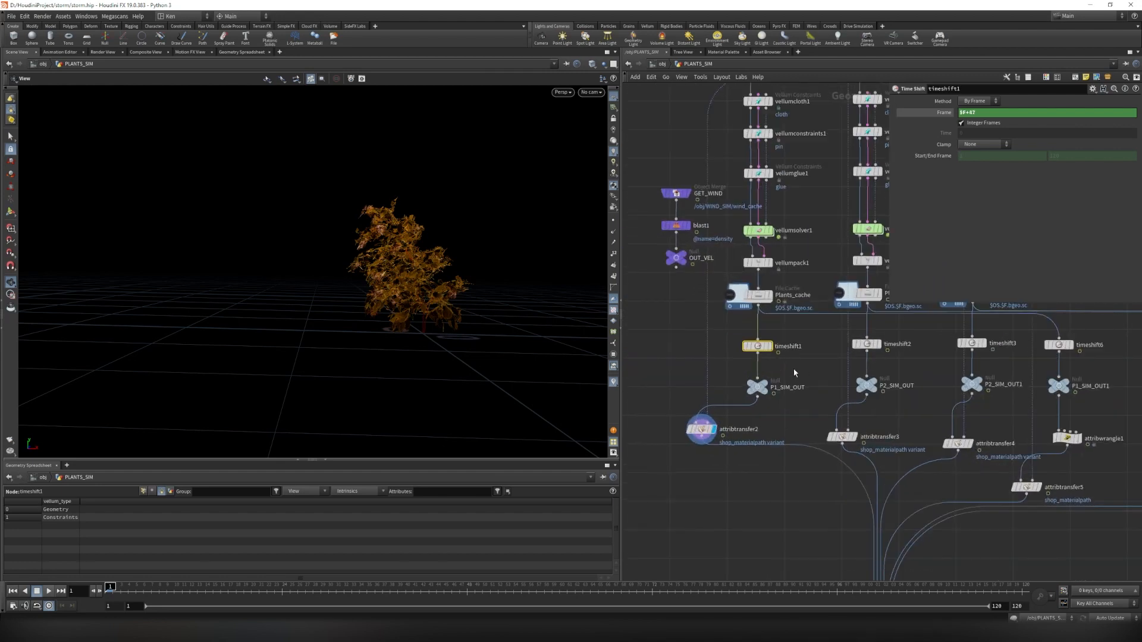
{"action": "middle_click_drag", "start_coordinate": [818, 381], "coordinate": [660, 389]}
{"action": "scroll", "coordinate": [797, 351], "scroll_direction": "up", "scroll_amount": 2}
{"action": "middle_click_drag", "start_coordinate": [1003, 377], "coordinate": [805, 356]}
{"action": "left_click", "coordinate": [1030, 345]}
{"action": "scroll", "coordinate": [981, 402], "scroll_direction": "down", "scroll_amount": 4}
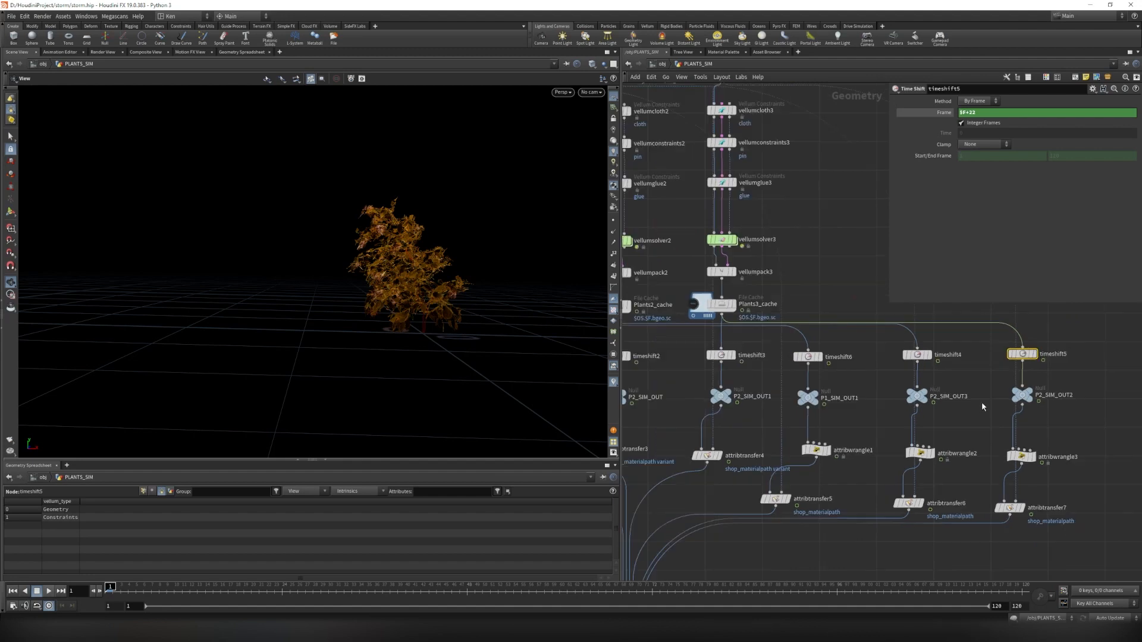
Display merge1, inspect the combined plant variants, and locate the terrain scatter branch beside them.
{"action": "scroll", "coordinate": [910, 454], "scroll_direction": "up", "scroll_amount": 2}
{"action": "scroll", "coordinate": [910, 455], "scroll_direction": "up", "scroll_amount": 1}
{"action": "middle_click_drag", "start_coordinate": [885, 506], "coordinate": [871, 366]}
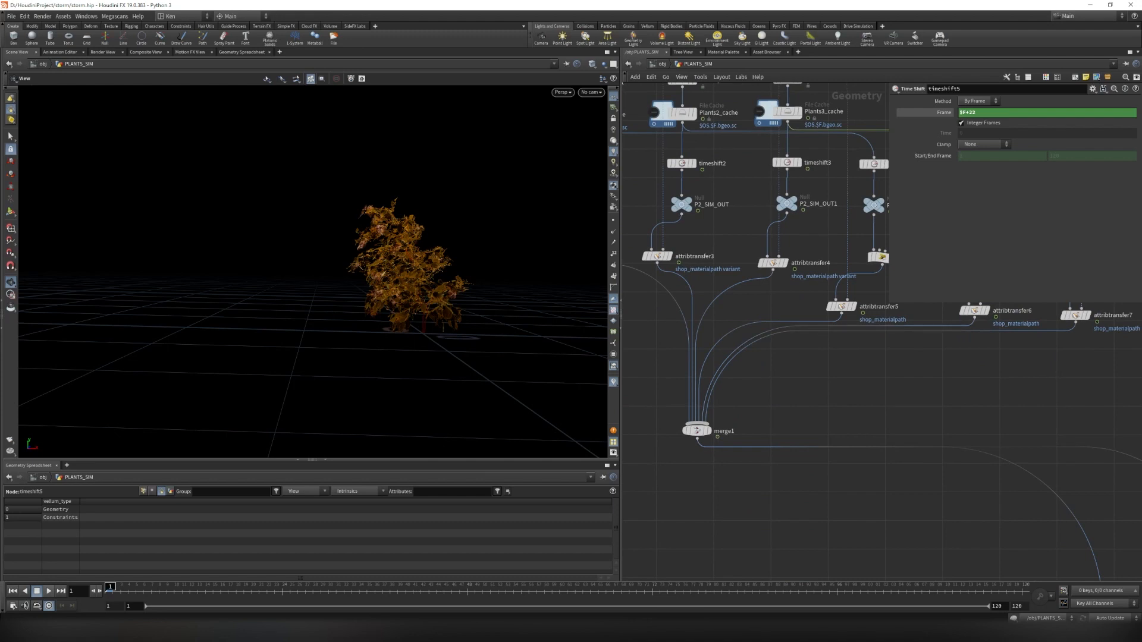
{"action": "left_click", "coordinate": [708, 430]}
{"action": "left_click_drag", "start_coordinate": [462, 275], "coordinate": [377, 255]}
{"action": "scroll", "coordinate": [469, 282], "scroll_direction": "up", "scroll_amount": 5}
{"action": "scroll", "coordinate": [417, 249], "scroll_direction": "down", "scroll_amount": 5}
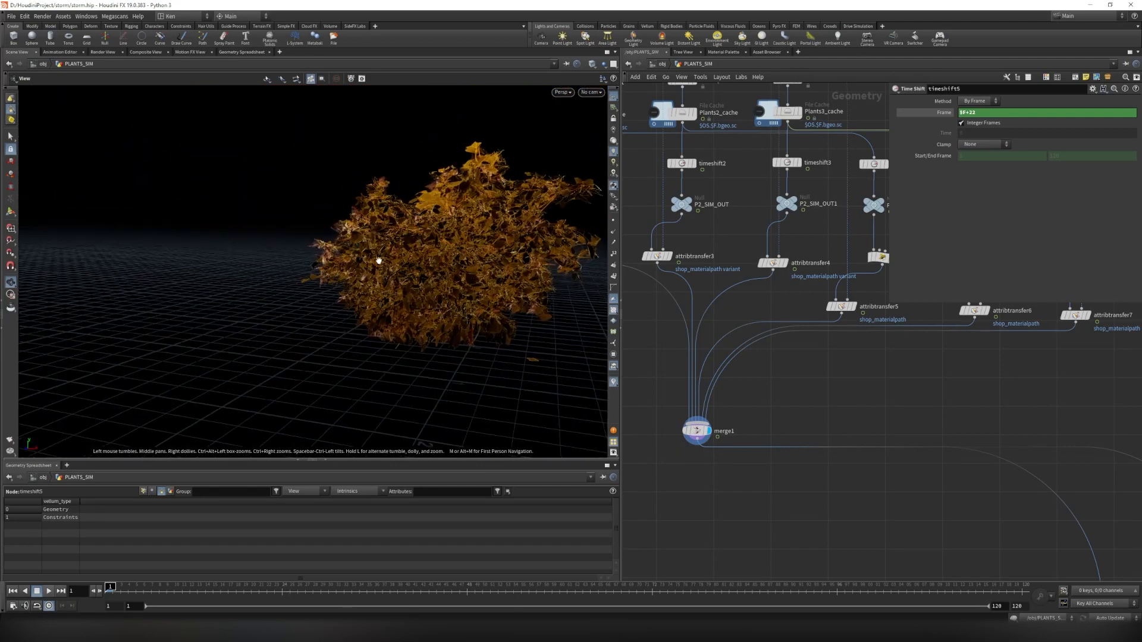
{"action": "scroll", "coordinate": [446, 262], "scroll_direction": "down", "scroll_amount": 3}
{"action": "scroll", "coordinate": [955, 401], "scroll_direction": "down", "scroll_amount": 5}
{"action": "scroll", "coordinate": [971, 382], "scroll_direction": "up", "scroll_amount": 5}
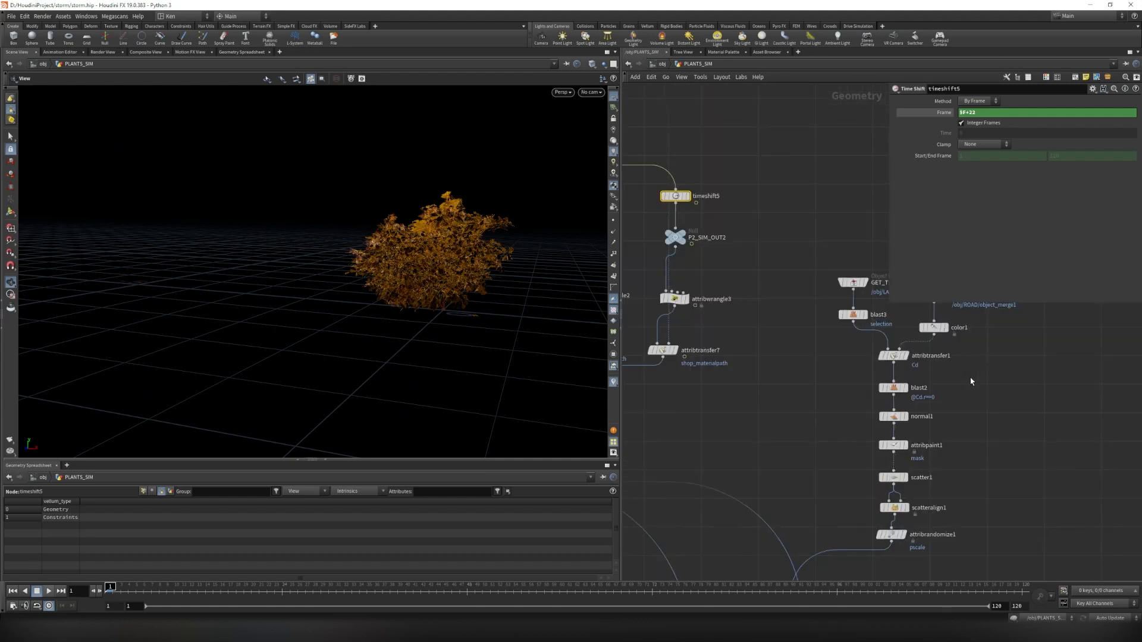
Display GET_TERRAIN at the start of the scatter branch and frame the terrain surface in the viewport.
{"action": "middle_click_drag", "start_coordinate": [972, 382], "coordinate": [865, 414]}
{"action": "left_click", "coordinate": [759, 314]}
{"action": "scroll", "coordinate": [494, 309], "scroll_direction": "down", "scroll_amount": 5}
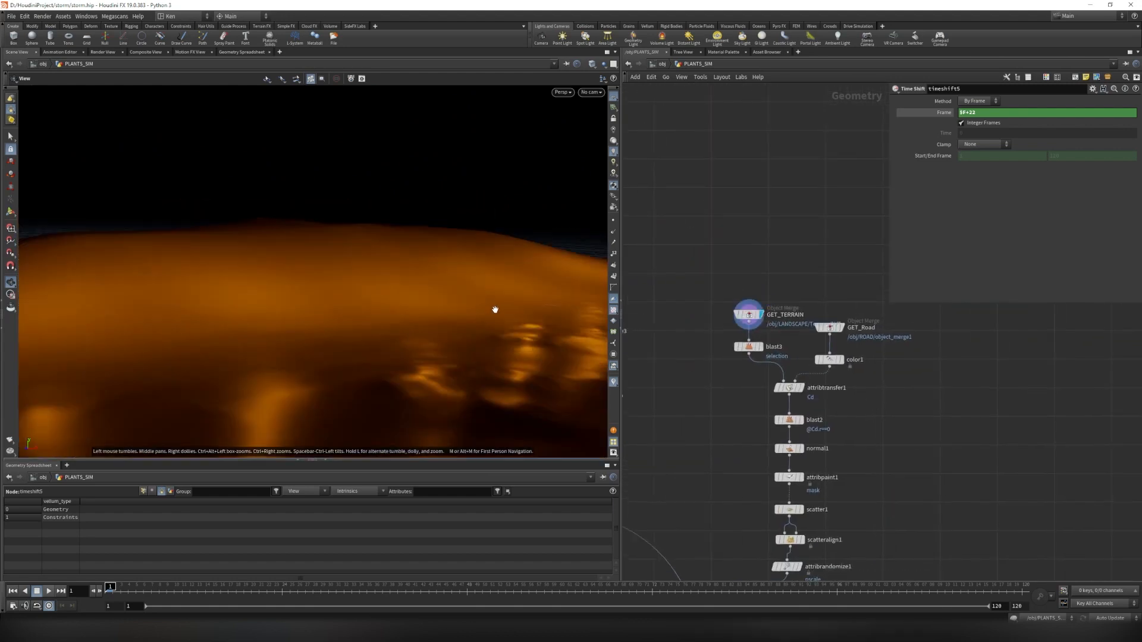
{"action": "left_click", "coordinate": [613, 140]}
{"action": "left_click_drag", "start_coordinate": [527, 206], "coordinate": [428, 229]}
{"action": "scroll", "coordinate": [850, 341], "scroll_direction": "up", "scroll_amount": 2}
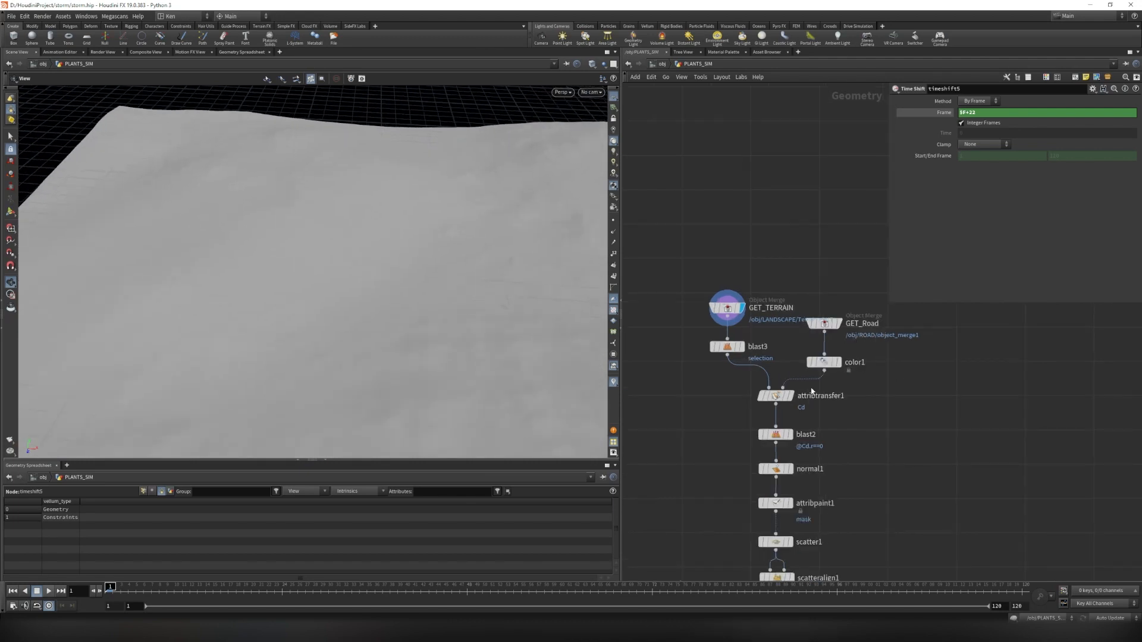
Display color1 and attribtransfer1 to view the road mark on the terrain, and check color1's colour settings.
{"action": "left_click", "coordinate": [838, 362]}
{"action": "left_click_drag", "start_coordinate": [446, 238], "coordinate": [428, 274]}
{"action": "left_click", "coordinate": [789, 397]}
{"action": "left_click_drag", "start_coordinate": [535, 351], "coordinate": [411, 122]}
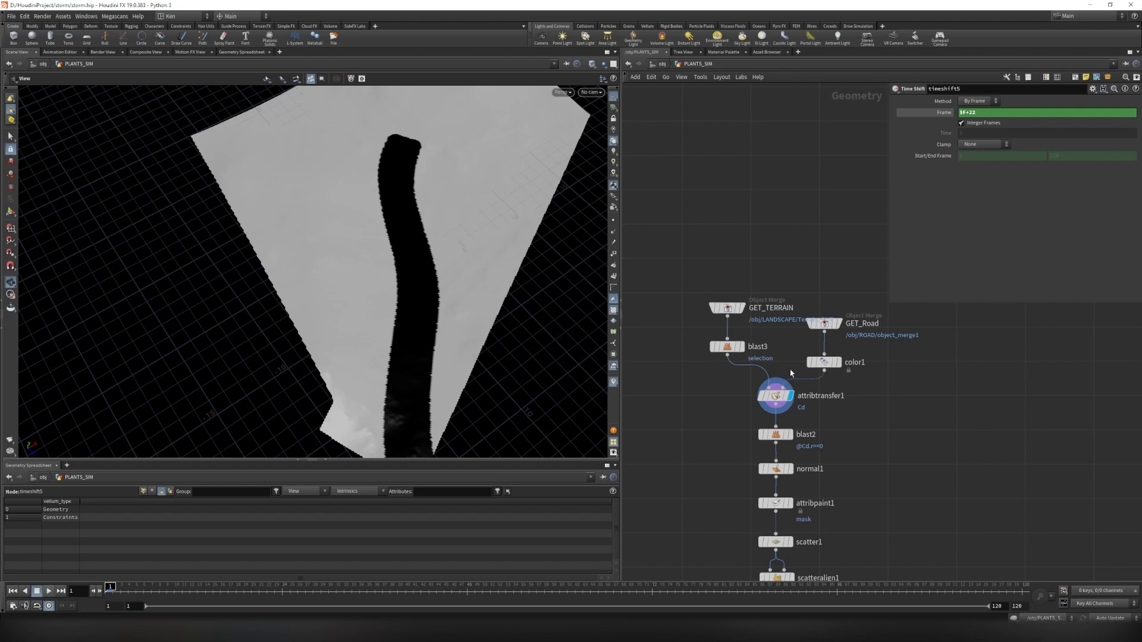
{"action": "scroll", "coordinate": [791, 373], "scroll_direction": "up", "scroll_amount": 2}
{"action": "left_click", "coordinate": [827, 360]}
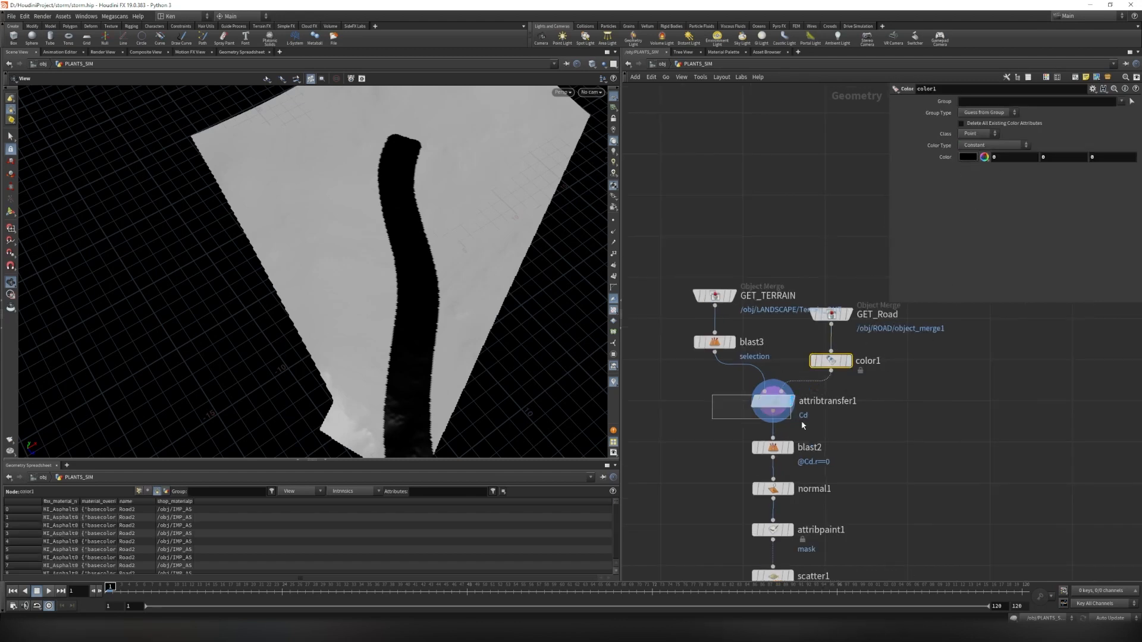
Try a Distance Threshold of 3.23 on attribtransfer1 and undo it.
{"action": "left_click", "coordinate": [773, 401]}
{"action": "left_click_drag", "start_coordinate": [1002, 195], "coordinate": [1041, 207]}
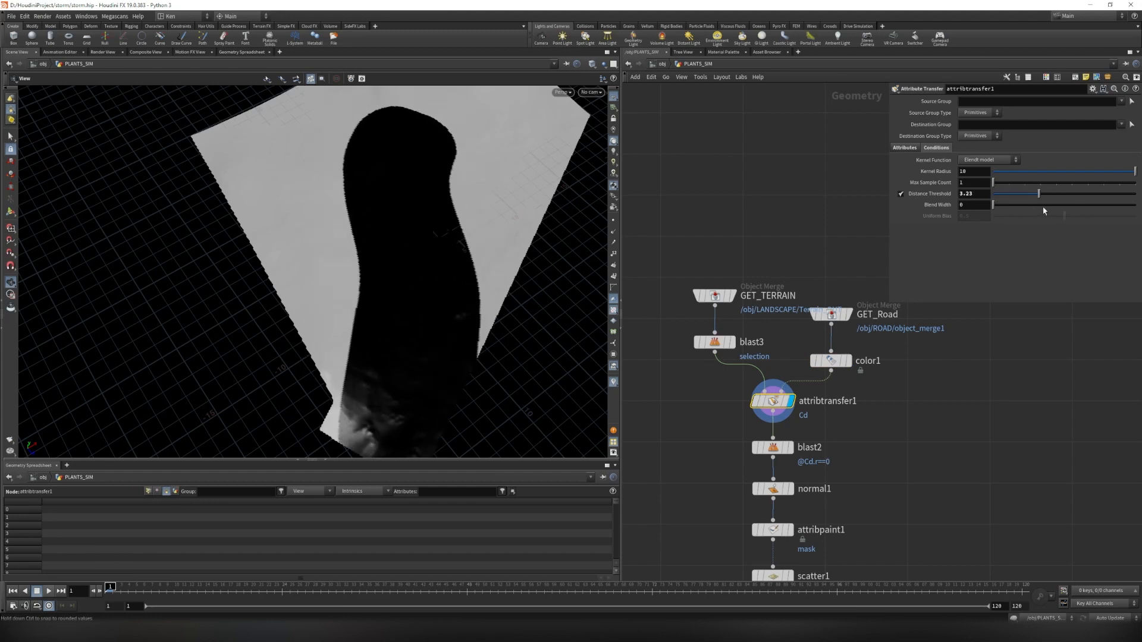
{"action": "key", "text": "ctrl+z"}
Display blast2 and examine the terrain with the road area removed in wireframe.
{"action": "scroll", "coordinate": [827, 460], "scroll_direction": "up", "scroll_amount": 2}
{"action": "left_click", "coordinate": [769, 375]}
{"action": "left_click_drag", "start_coordinate": [502, 195], "coordinate": [479, 122]}
{"action": "key", "text": "w"}
{"action": "mouse_move", "coordinate": [416, 256]}
{"action": "left_mouse_down"}
{"action": "mouse_move", "coordinate": [439, 238]}
{"action": "mouse_move", "coordinate": [436, 305]}
{"action": "left_mouse_up"}
Hide the viewport's reference grid and inspect blast2's road cutout in shaded view.
{"action": "left_click", "coordinate": [615, 97]}
{"action": "left_click_drag", "start_coordinate": [443, 261], "coordinate": [635, 288]}
{"action": "left_click_drag", "start_coordinate": [460, 298], "coordinate": [450, 384]}
{"action": "key", "text": "w"}
{"action": "scroll", "coordinate": [418, 340], "scroll_direction": "down", "scroll_amount": 4}
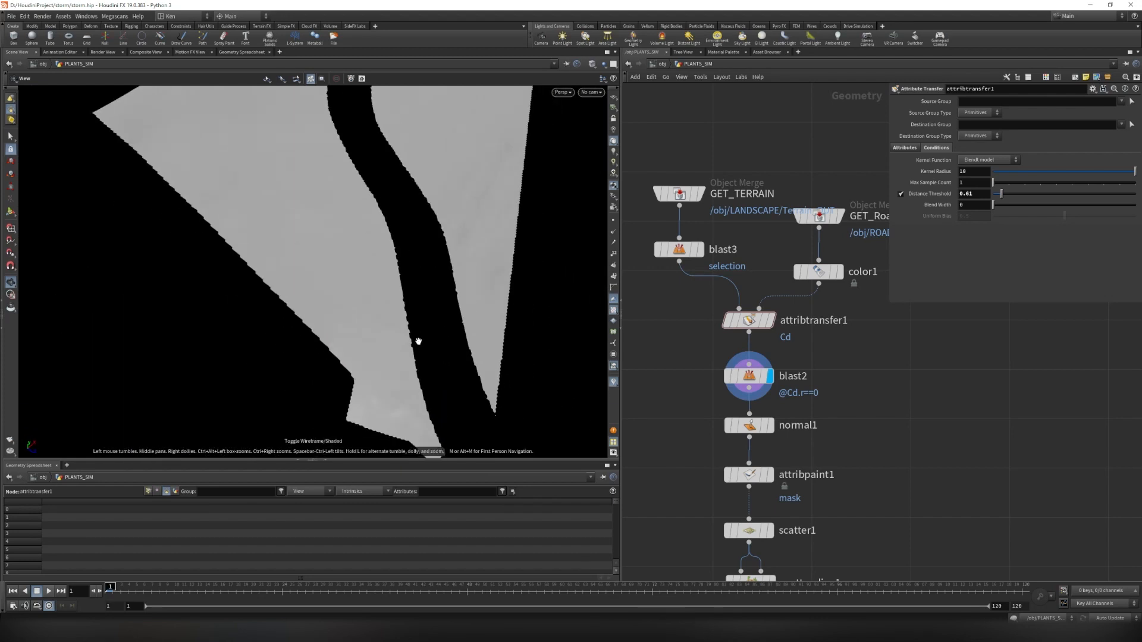
{"action": "left_click_drag", "start_coordinate": [418, 341], "coordinate": [396, 267]}
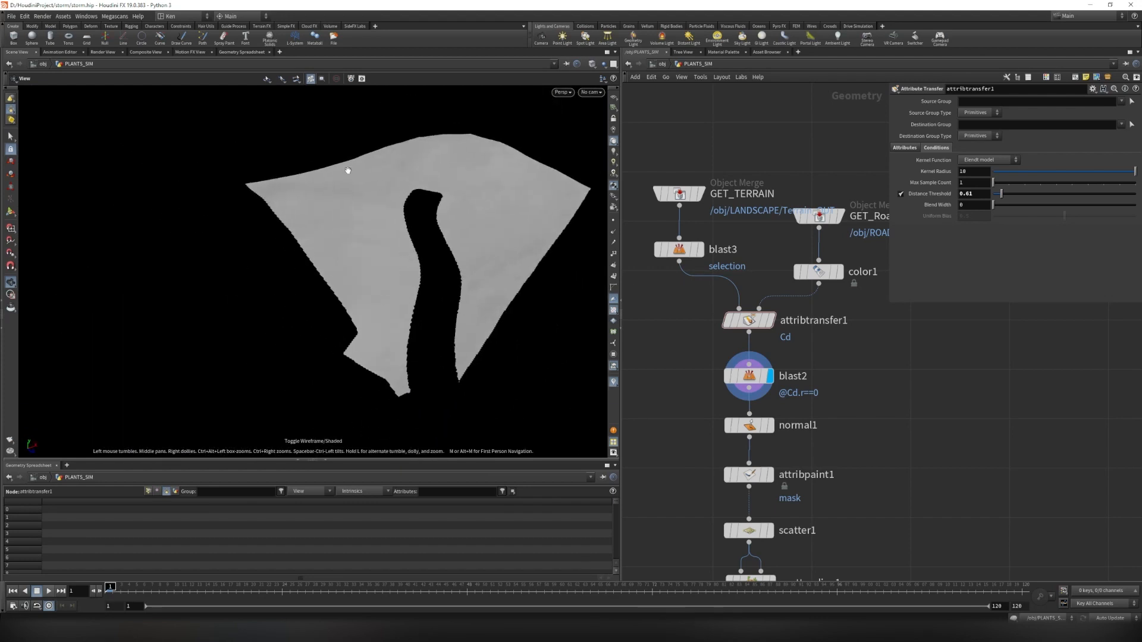
Display normal1 below blast2 to check the terrain normals stage.
{"action": "middle_click_drag", "start_coordinate": [816, 425], "coordinate": [824, 388]}
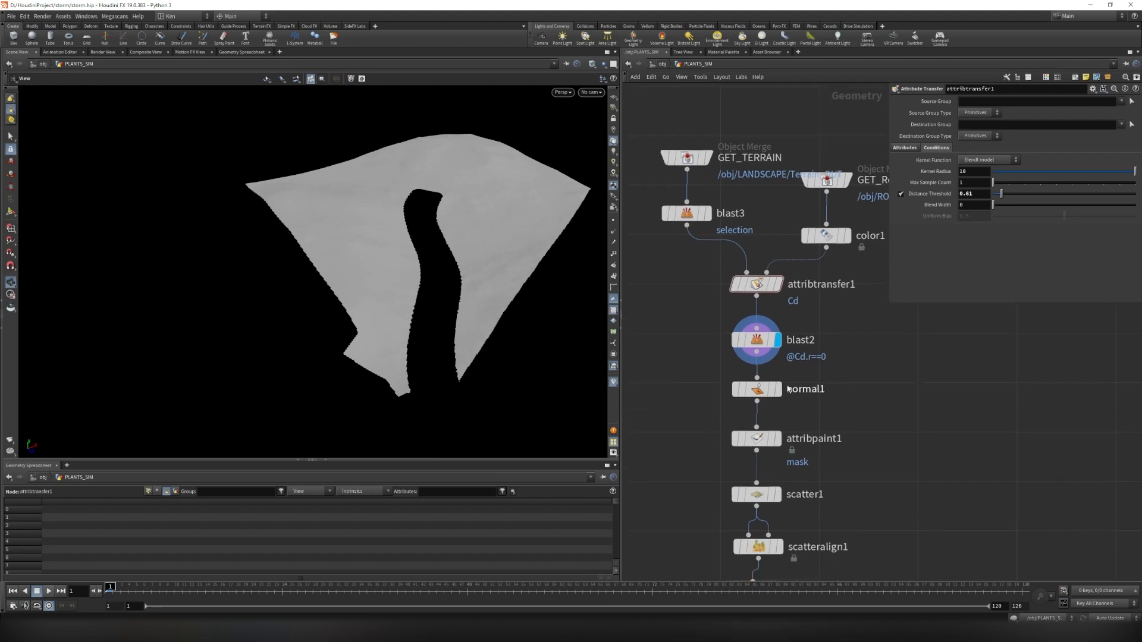
{"action": "left_click", "coordinate": [758, 390]}
{"action": "left_click", "coordinate": [778, 389]}
{"action": "middle_click_drag", "start_coordinate": [837, 430], "coordinate": [841, 365]}
Display attribpaint1 and view its painted mask along the road with the Attribute Paint tool active.
{"action": "left_click", "coordinate": [760, 375]}
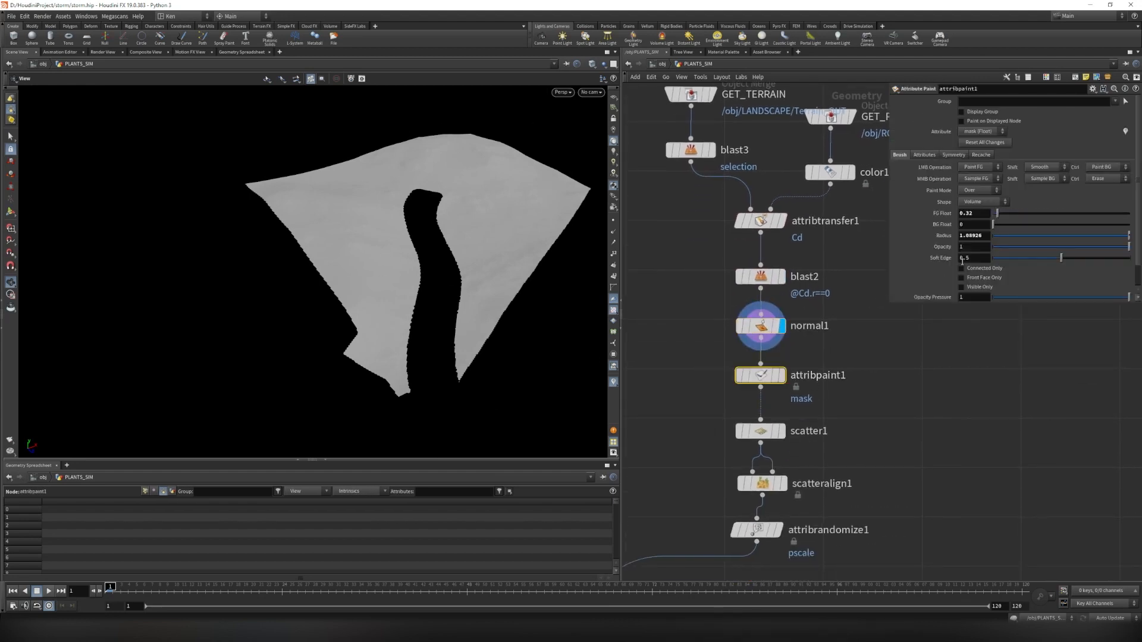
{"action": "left_click", "coordinate": [781, 375]}
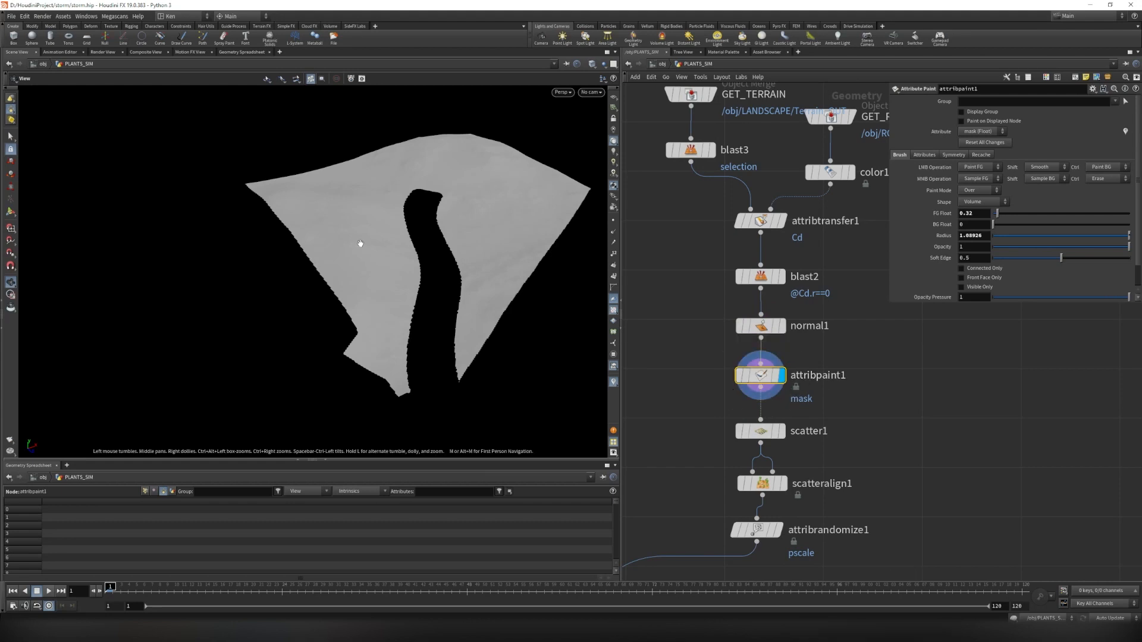
{"action": "key", "text": "Return"}
{"action": "left_click_drag", "start_coordinate": [455, 269], "coordinate": [481, 319], "text": "alt"}
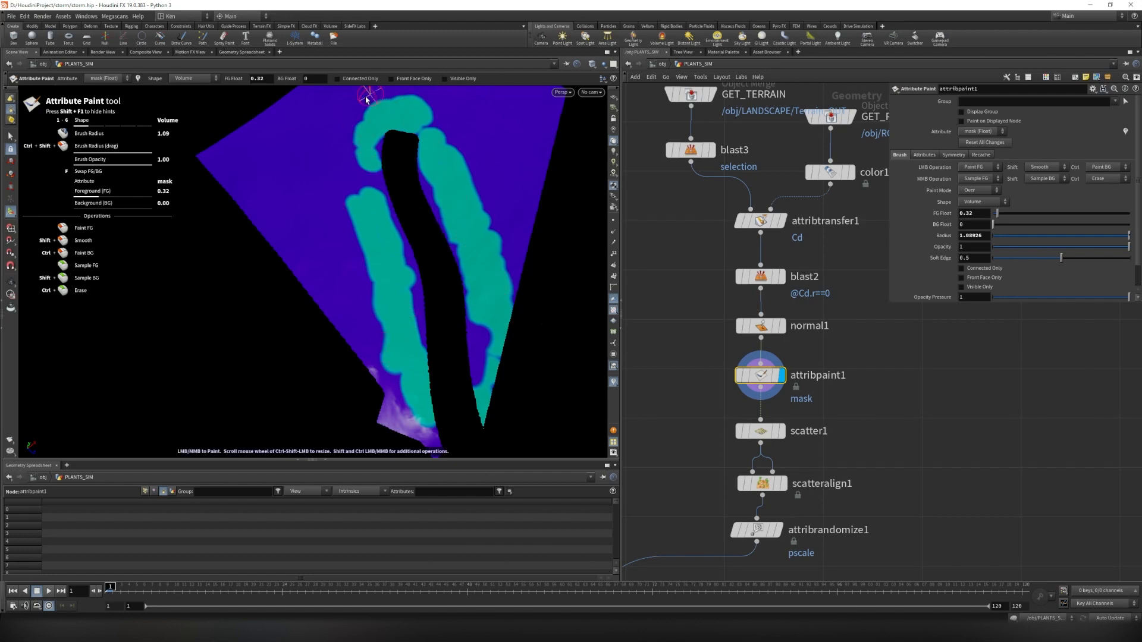
{"action": "left_click", "coordinate": [10, 282]}
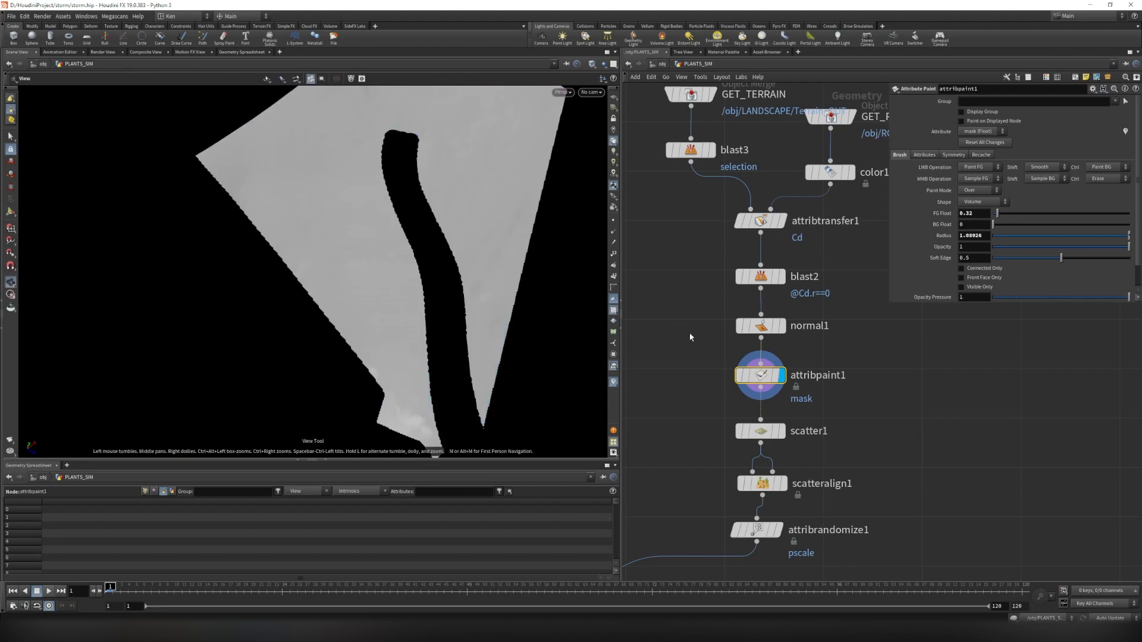
Inspect the mask point attribute in attribpaint1's node info.
{"action": "left_click", "coordinate": [723, 375]}
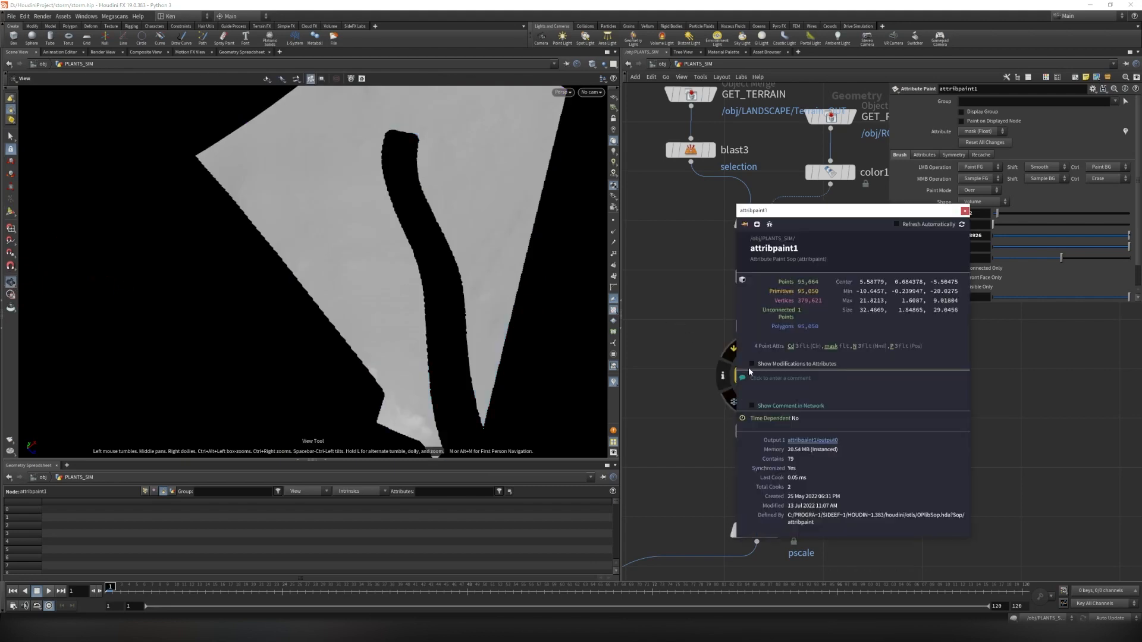
{"action": "left_click", "coordinate": [830, 347]}
{"action": "left_click", "coordinate": [831, 347]}
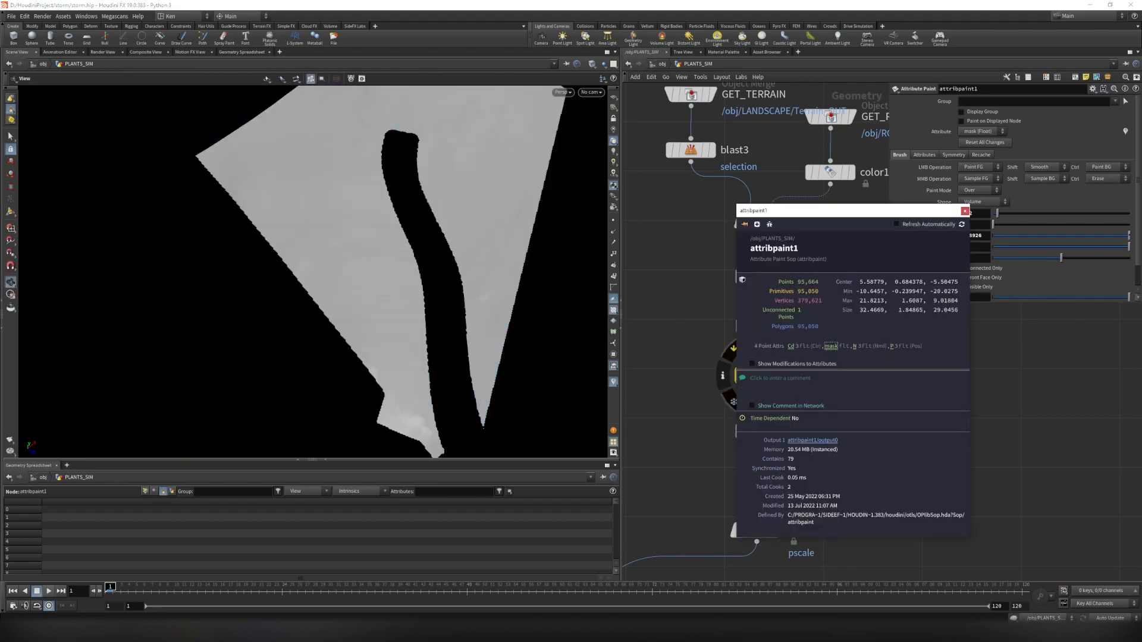
{"action": "left_click", "coordinate": [965, 210]}
Display scatter1 and compare its points with the mask Density Attribute switched off and on.
{"action": "middle_click_drag", "start_coordinate": [873, 399], "coordinate": [879, 317]}
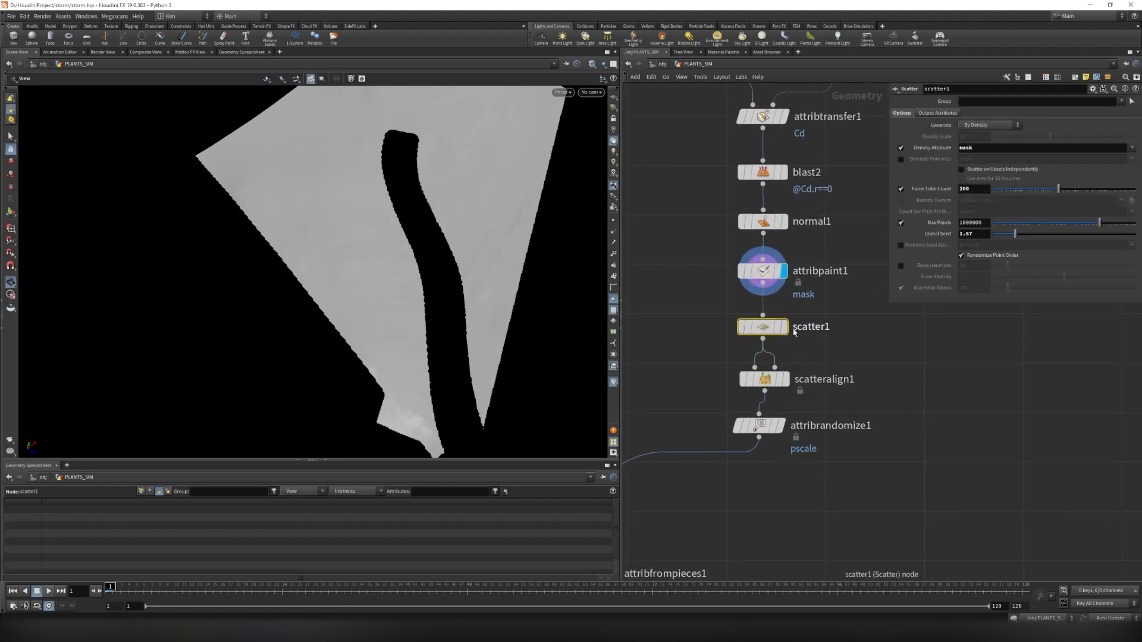
{"action": "left_click", "coordinate": [762, 327]}
{"action": "left_click", "coordinate": [781, 327]}
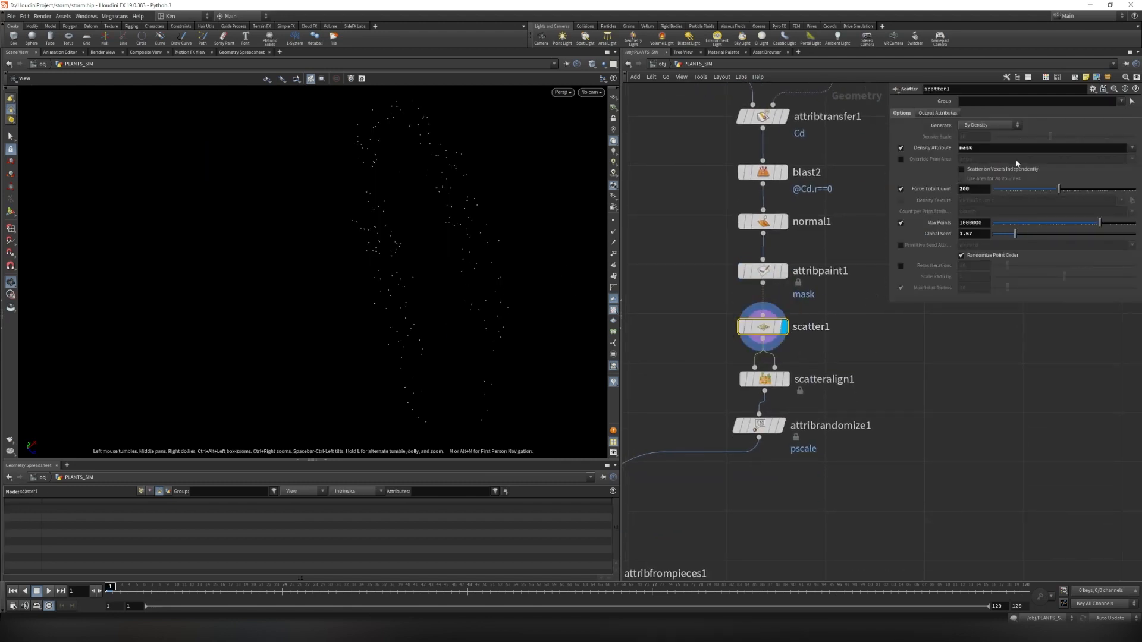
{"action": "left_click", "coordinate": [901, 148]}
{"action": "left_click", "coordinate": [901, 148]}
Try Relax Iterations on the scatter1 points, inspect their spacing, and switch it off again.
{"action": "left_click", "coordinate": [763, 272]}
{"action": "left_click_drag", "start_coordinate": [688, 310], "coordinate": [868, 347]}
{"action": "mouse_move", "coordinate": [466, 253]}
{"action": "left_mouse_down"}
{"action": "mouse_move", "coordinate": [425, 230]}
{"action": "mouse_move", "coordinate": [448, 214]}
{"action": "mouse_move", "coordinate": [470, 262]}
{"action": "left_mouse_up"}
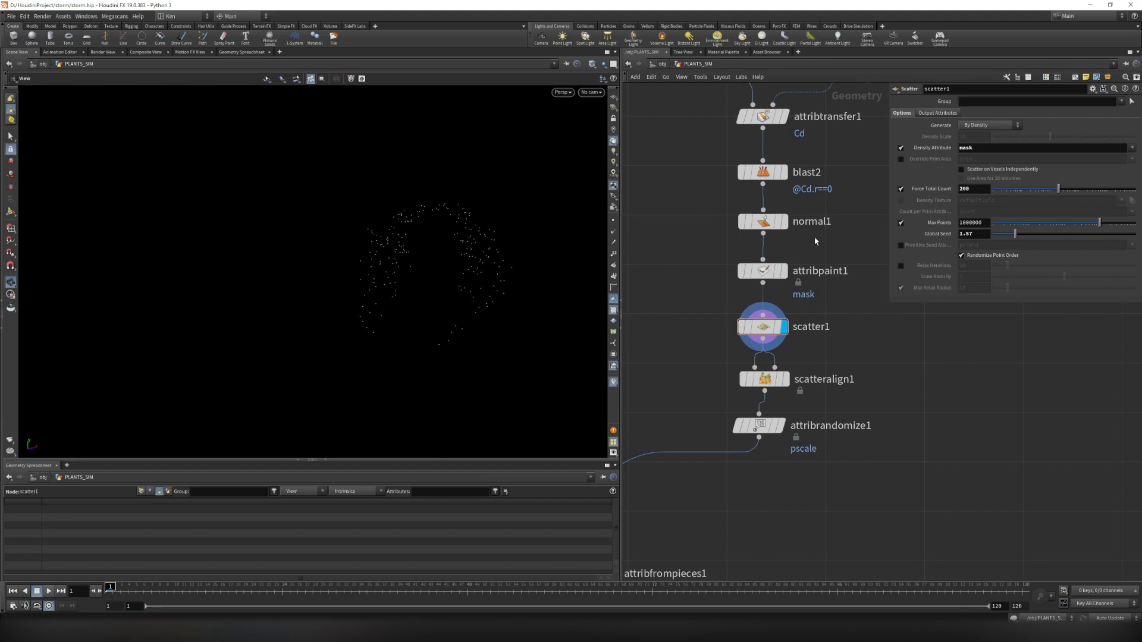
{"action": "left_click", "coordinate": [900, 266]}
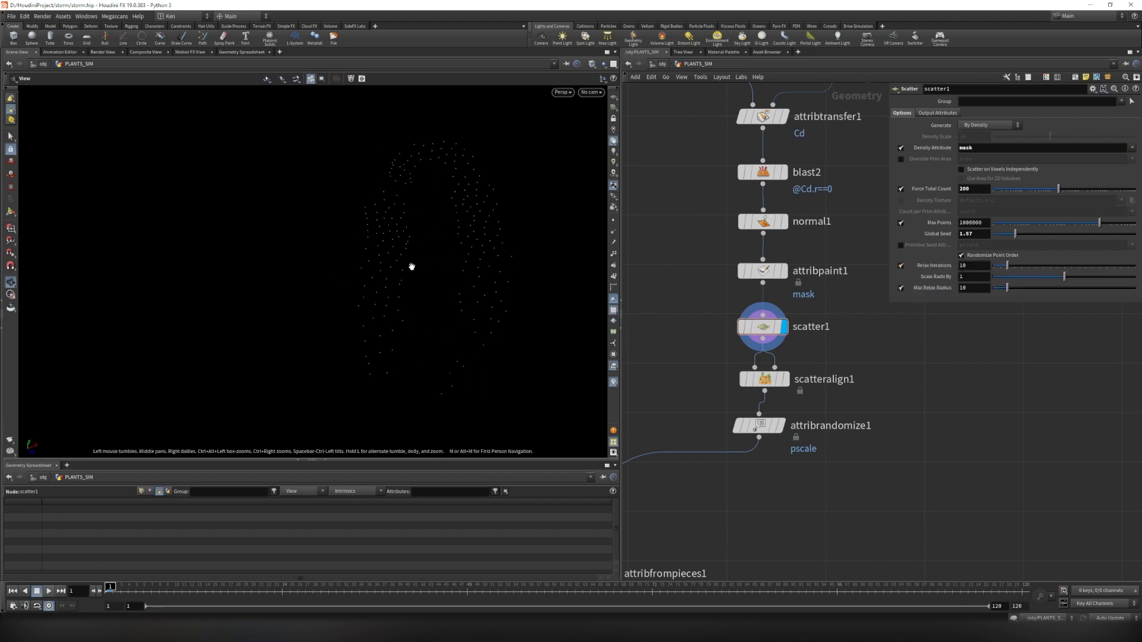
{"action": "left_click", "coordinate": [900, 266]}
Review scatteralign1's mode options and its alignment and rotation settings.
{"action": "middle_click_drag", "start_coordinate": [846, 416], "coordinate": [855, 374]}
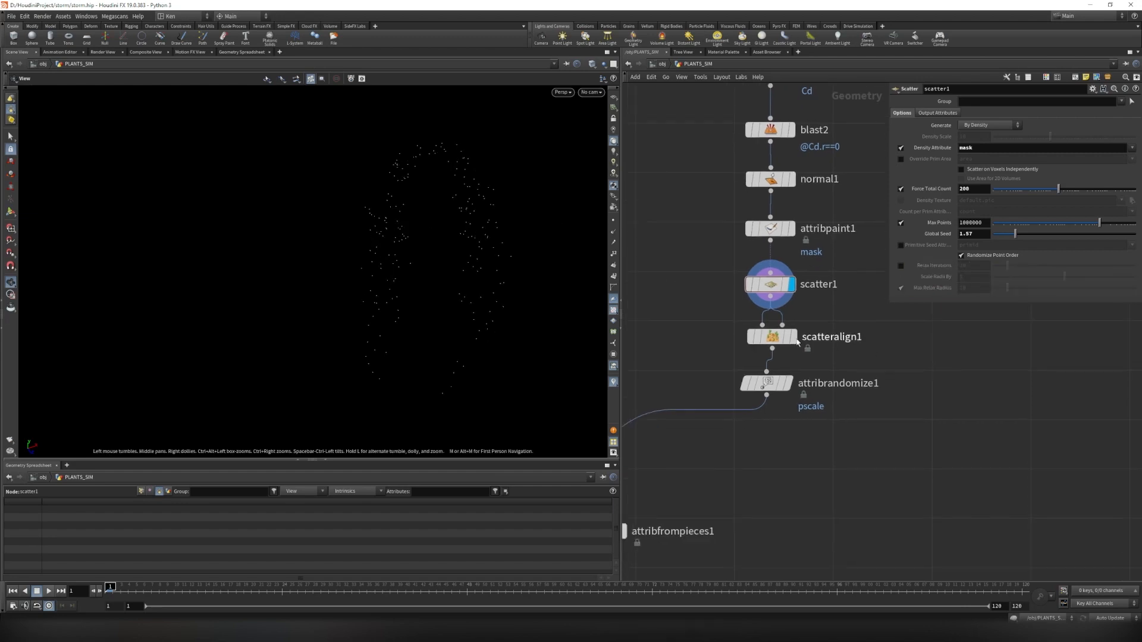
{"action": "left_click", "coordinate": [772, 337]}
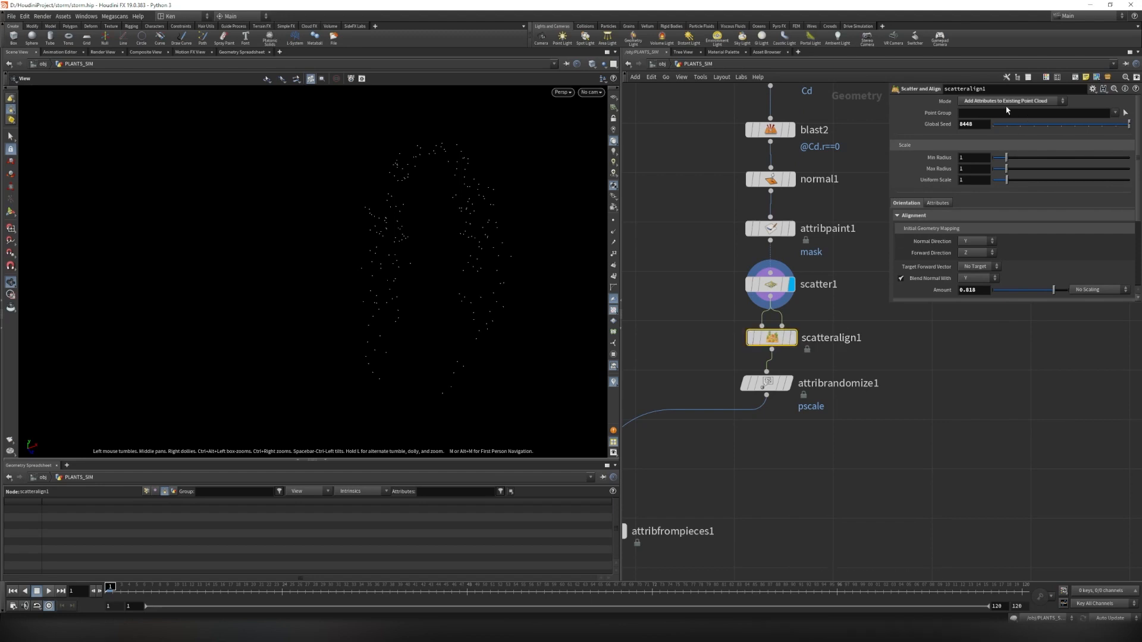
{"action": "left_click", "coordinate": [807, 300]}
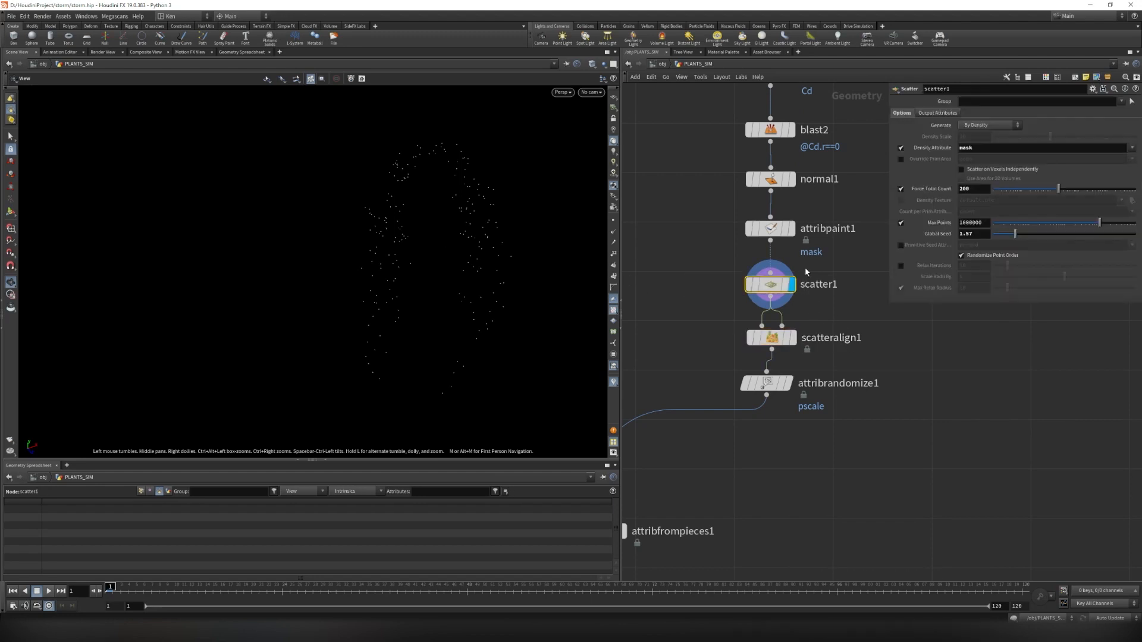
{"action": "left_click", "coordinate": [771, 338]}
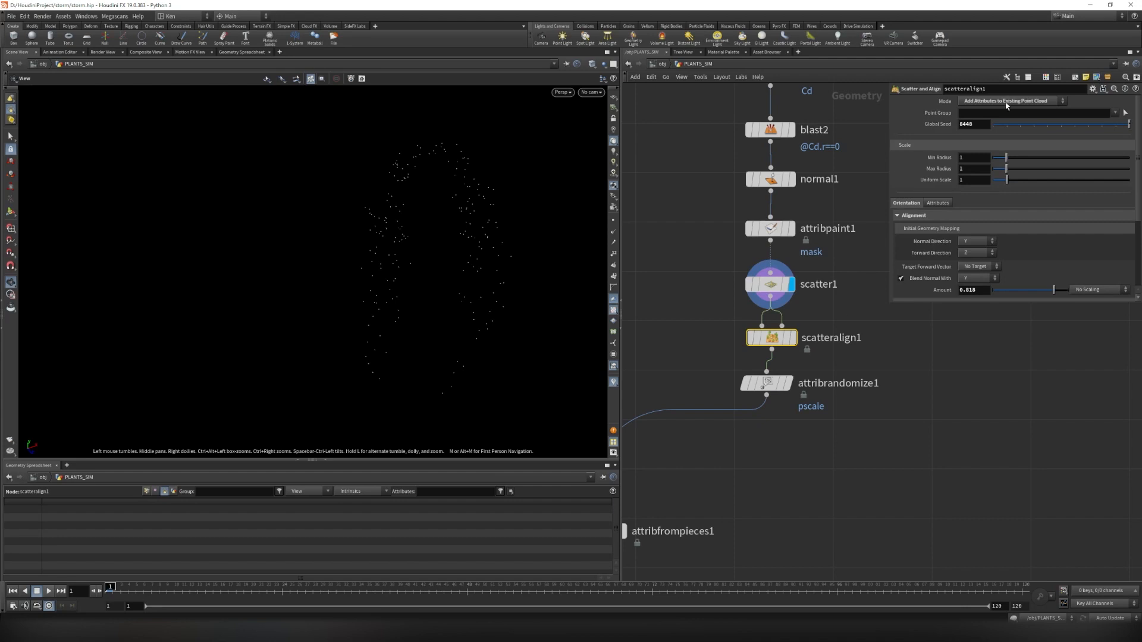
{"action": "left_click", "coordinate": [983, 102]}
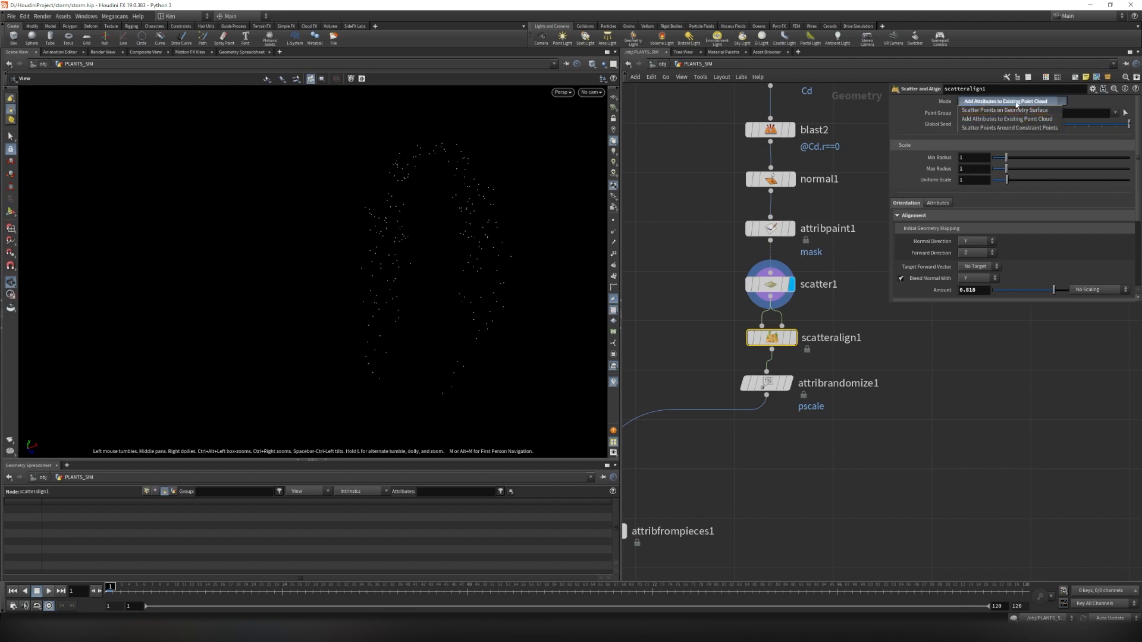
{"action": "left_click", "coordinate": [1017, 104]}
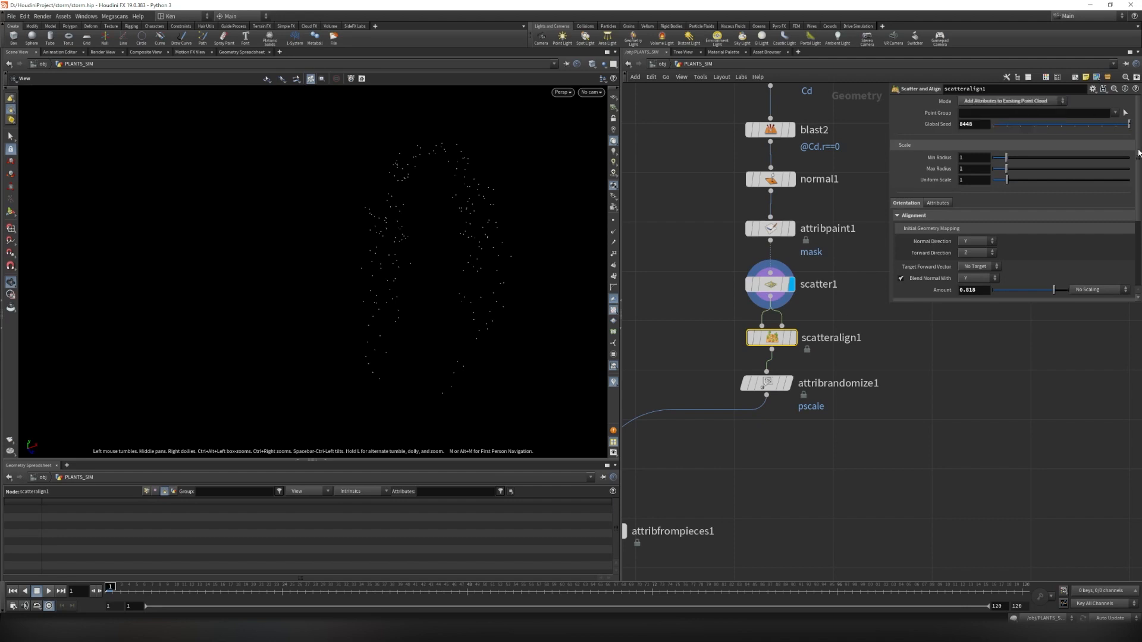
{"action": "scroll", "coordinate": [1138, 153], "scroll_direction": "down", "scroll_amount": 3}
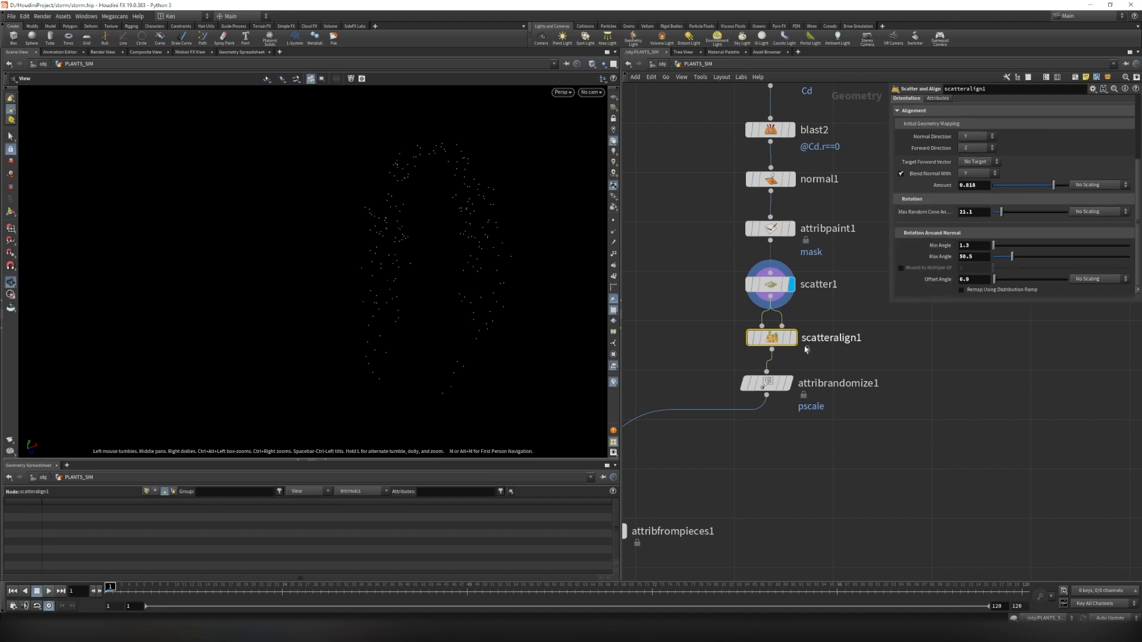
Display scatteralign1 and compare its point attributes with those of scatter1 using node info.
{"action": "left_click", "coordinate": [795, 338]}
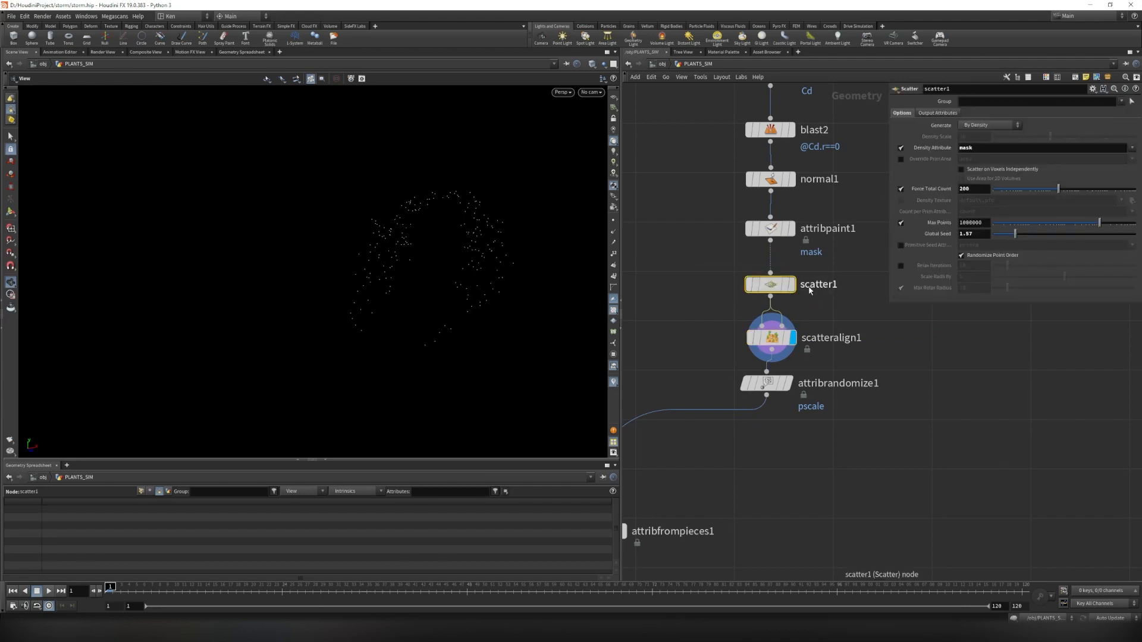
{"action": "left_click", "coordinate": [791, 284]}
{"action": "left_click", "coordinate": [732, 342]}
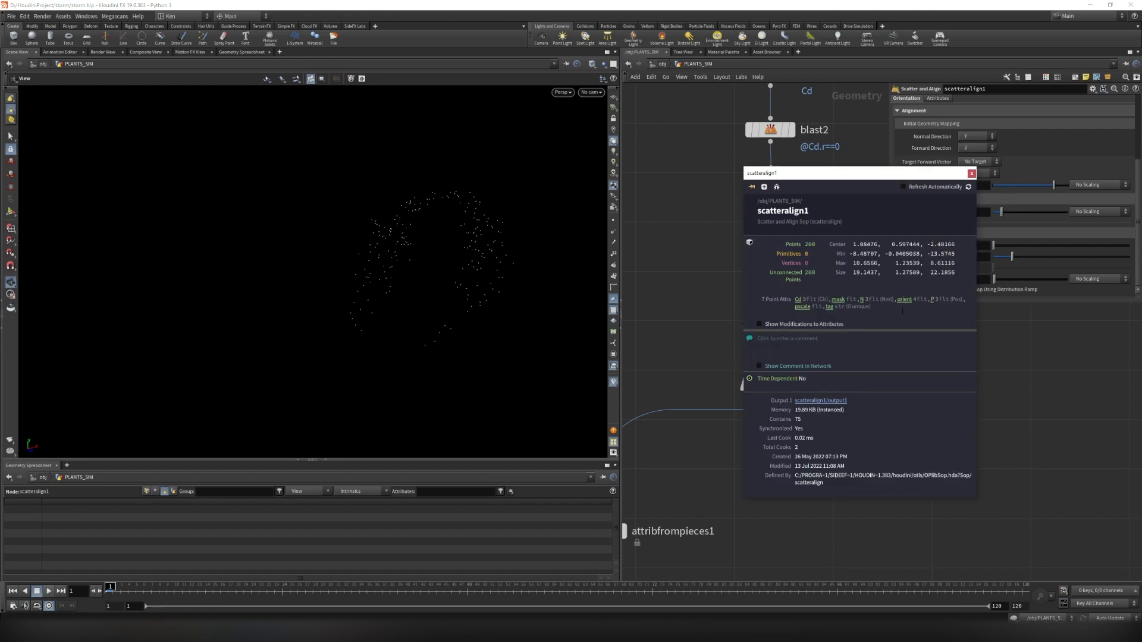
{"action": "left_click", "coordinate": [970, 174]}
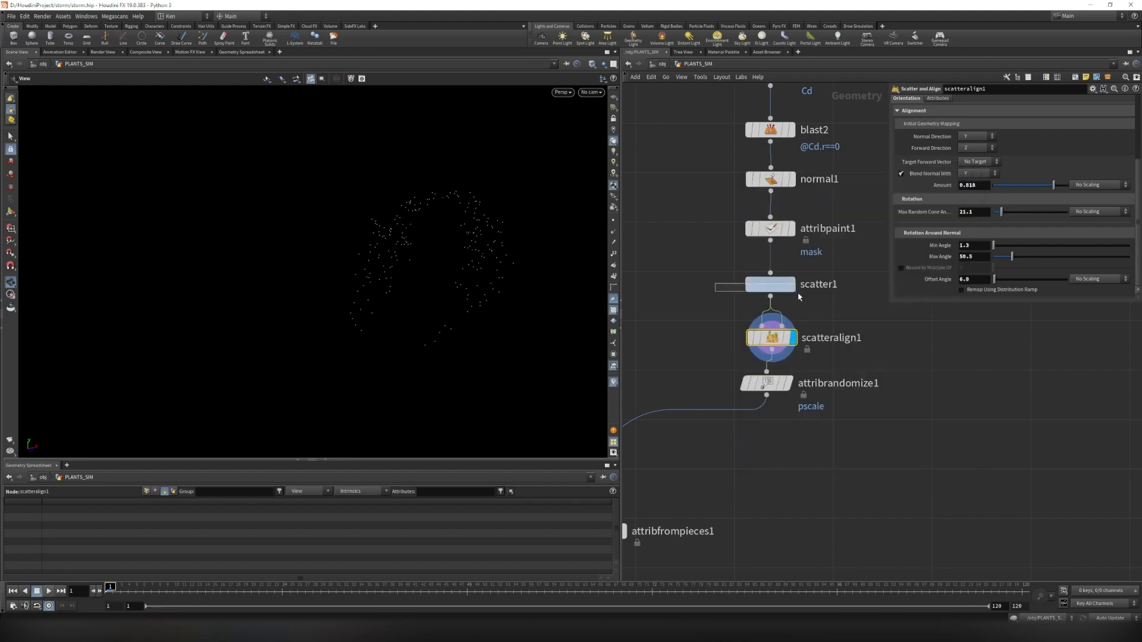
{"action": "left_click", "coordinate": [770, 284]}
{"action": "left_click", "coordinate": [732, 284]}
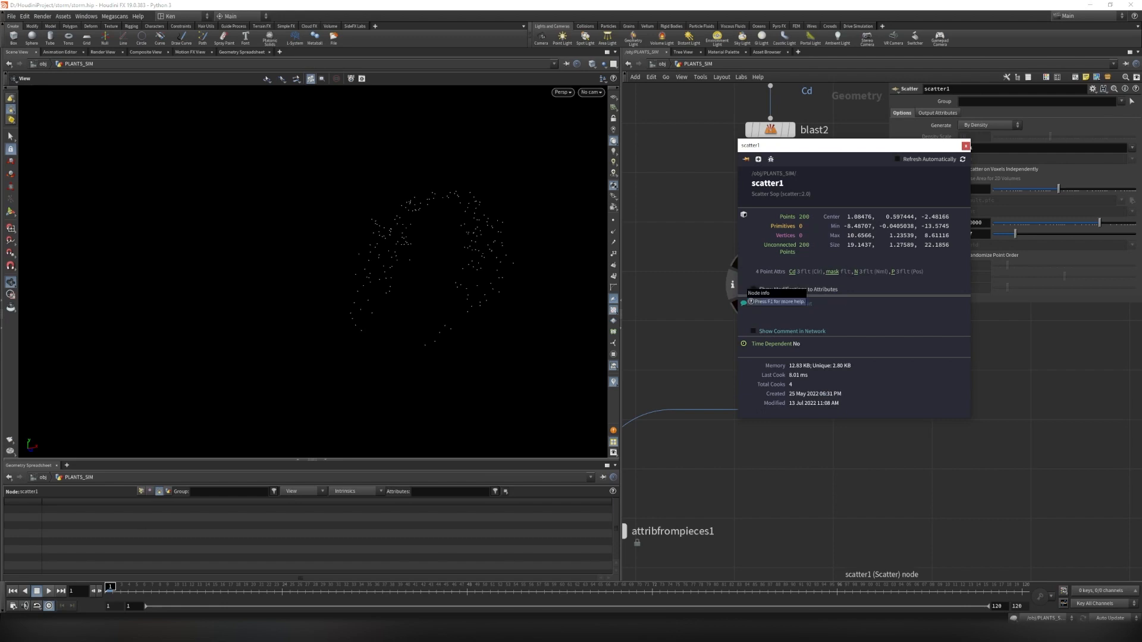
{"action": "left_click", "coordinate": [966, 146]}
Review scatteralign1's scale, normal blending, random cone angle and rotation around normal settings.
{"action": "left_click", "coordinate": [771, 337]}
{"action": "scroll", "coordinate": [938, 233], "scroll_direction": "down", "scroll_amount": 5}
{"action": "scroll", "coordinate": [939, 233], "scroll_direction": "up", "scroll_amount": 2}
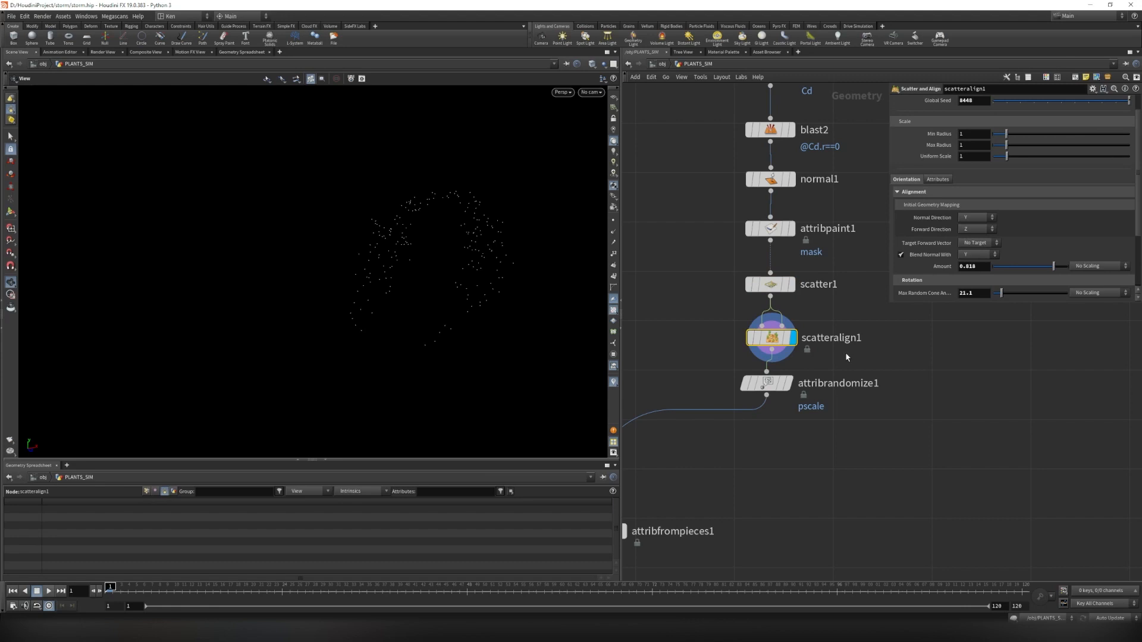
{"action": "scroll", "coordinate": [943, 238], "scroll_direction": "down", "scroll_amount": 4}
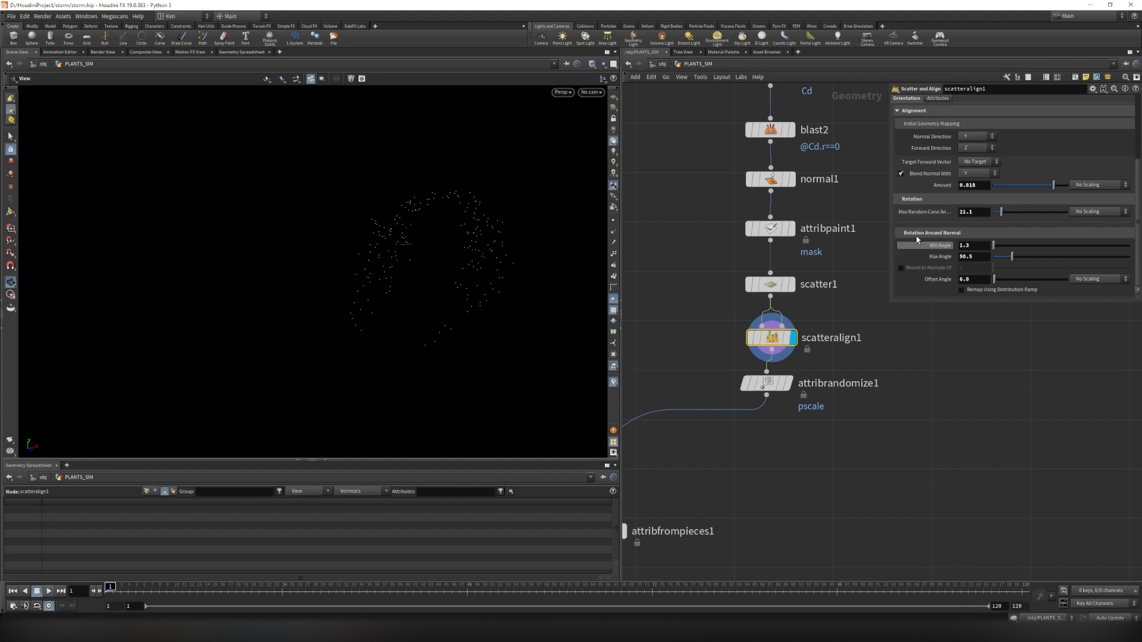
Display attribrandomize1, check its pscale distribution range, and locate where the branch joins the plant variants.
{"action": "middle_click_drag", "start_coordinate": [711, 401], "coordinate": [730, 364]}
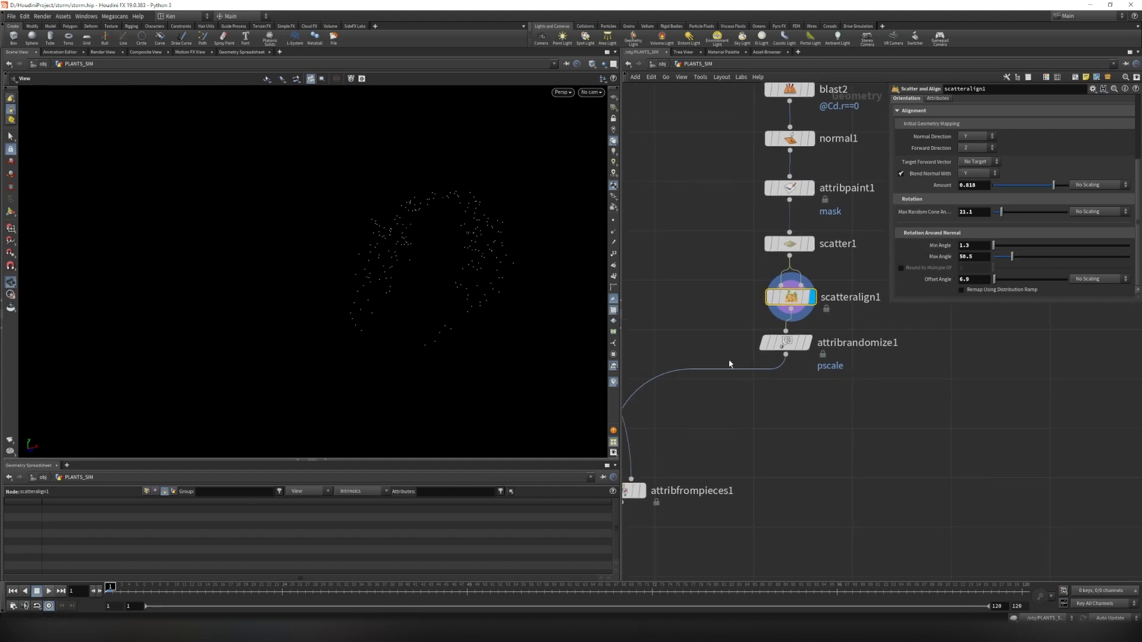
{"action": "left_click", "coordinate": [785, 343]}
{"action": "left_click", "coordinate": [808, 343]}
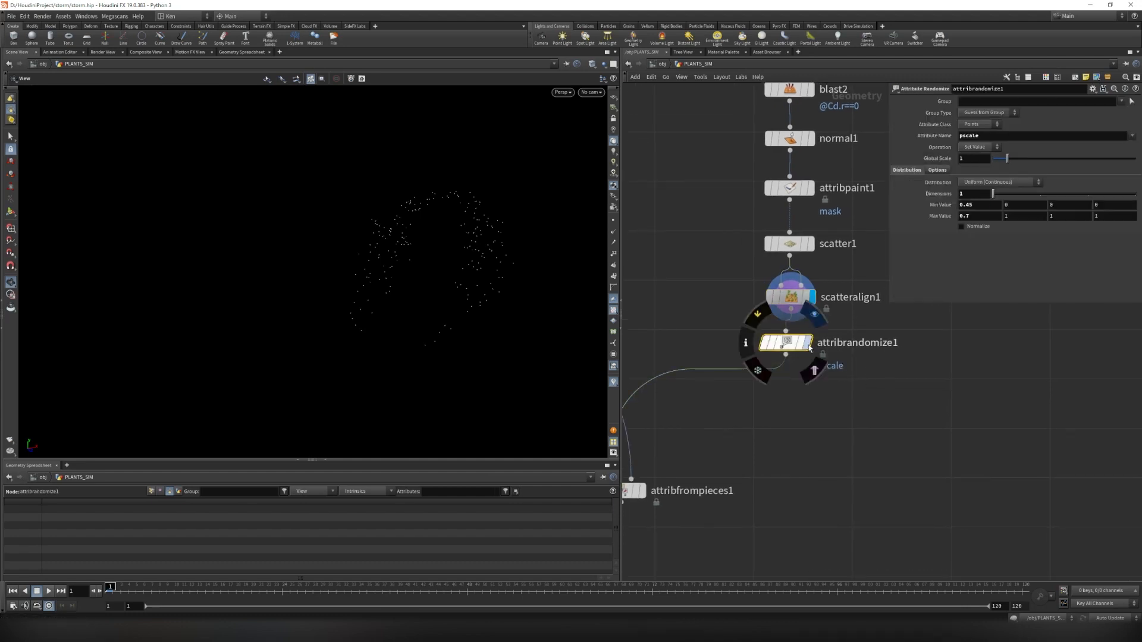
{"action": "left_click_drag", "start_coordinate": [504, 312], "coordinate": [503, 297]}
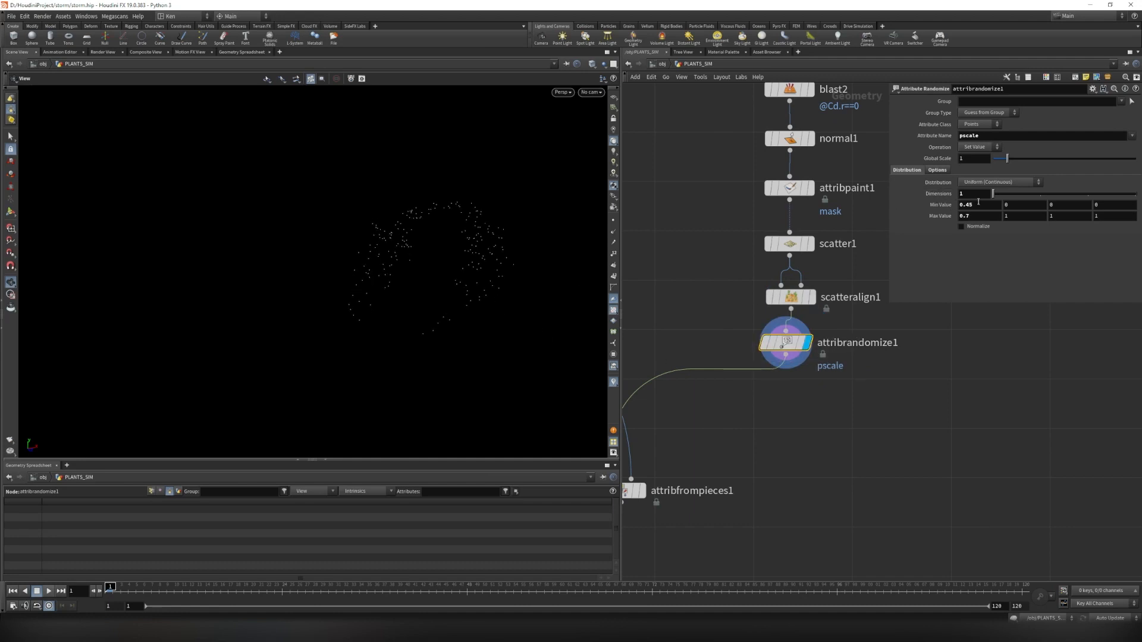
{"action": "scroll", "coordinate": [883, 437], "scroll_direction": "down", "scroll_amount": 6}
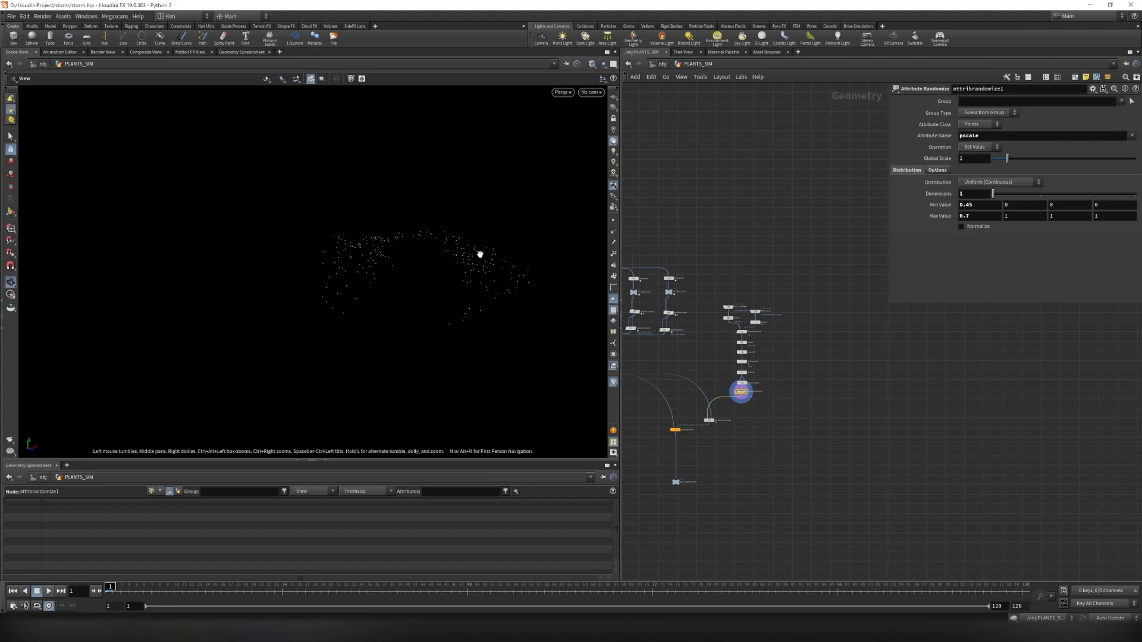
Review attribfrompieces1's variant piece attribute and the point cloud it receives from attribrandomize1.
{"action": "middle_click_drag", "start_coordinate": [708, 434], "coordinate": [744, 403]}
{"action": "scroll", "coordinate": [744, 396], "scroll_direction": "up", "scroll_amount": 5}
{"action": "scroll", "coordinate": [808, 434], "scroll_direction": "up", "scroll_amount": 2}
{"action": "left_click_drag", "start_coordinate": [804, 430], "coordinate": [717, 377]}
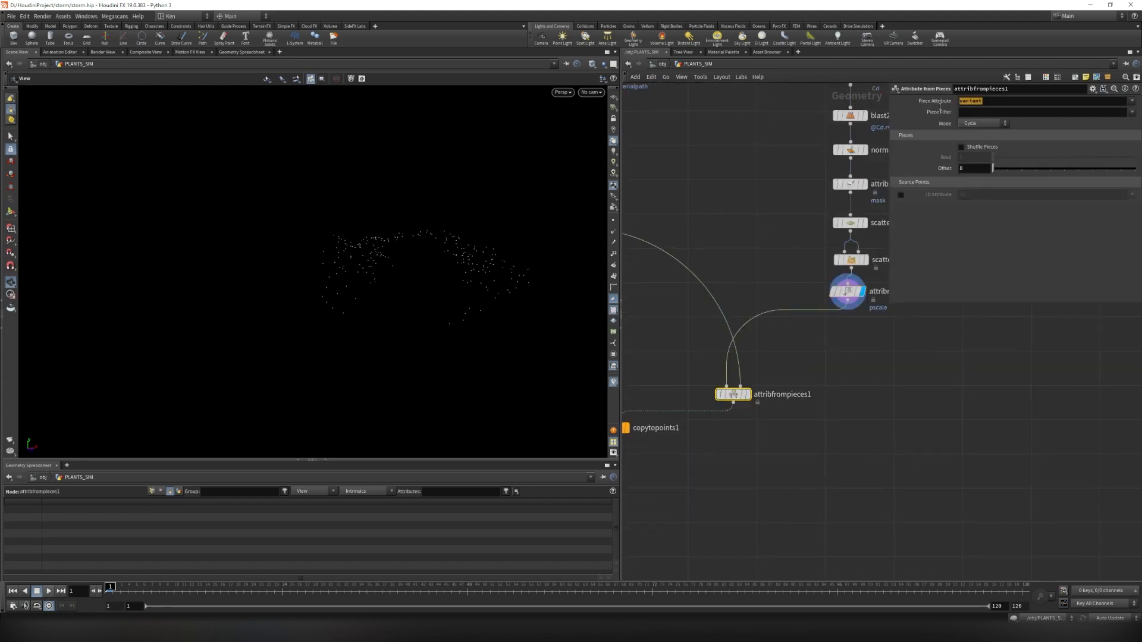
{"action": "left_click_drag", "start_coordinate": [967, 103], "coordinate": [928, 109]}
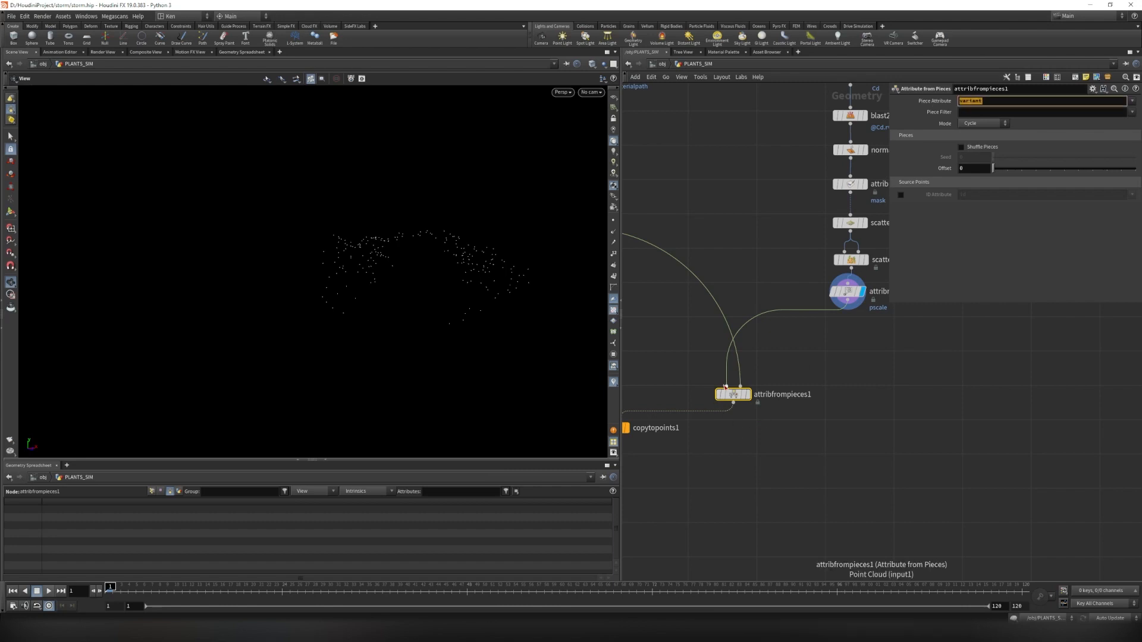
{"action": "left_click", "coordinate": [804, 329]}
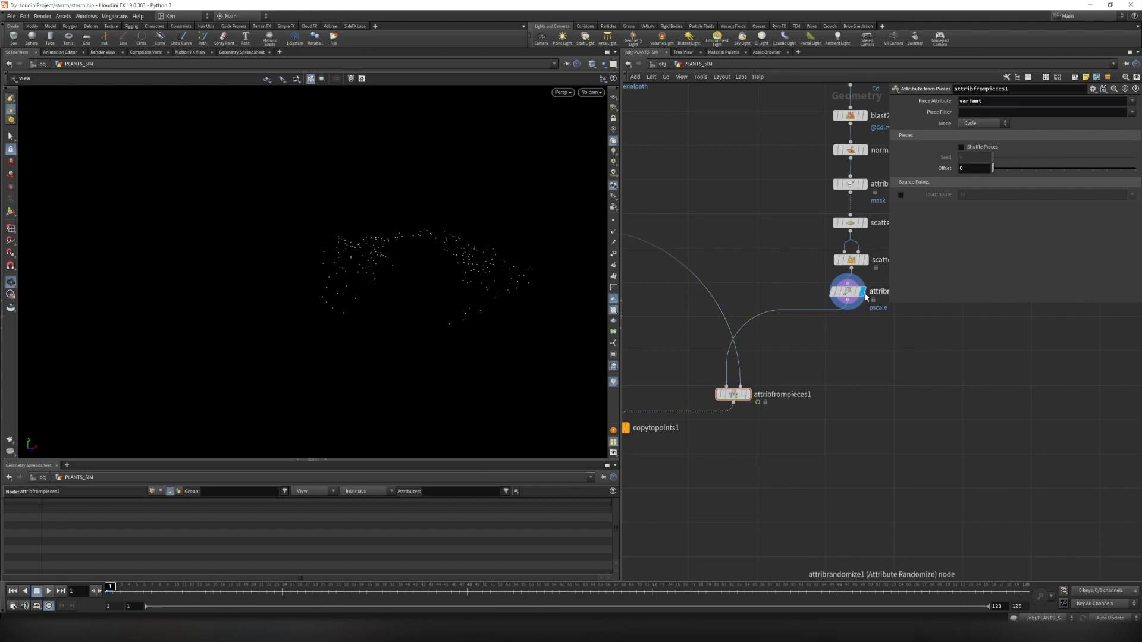
{"action": "left_click", "coordinate": [837, 291]}
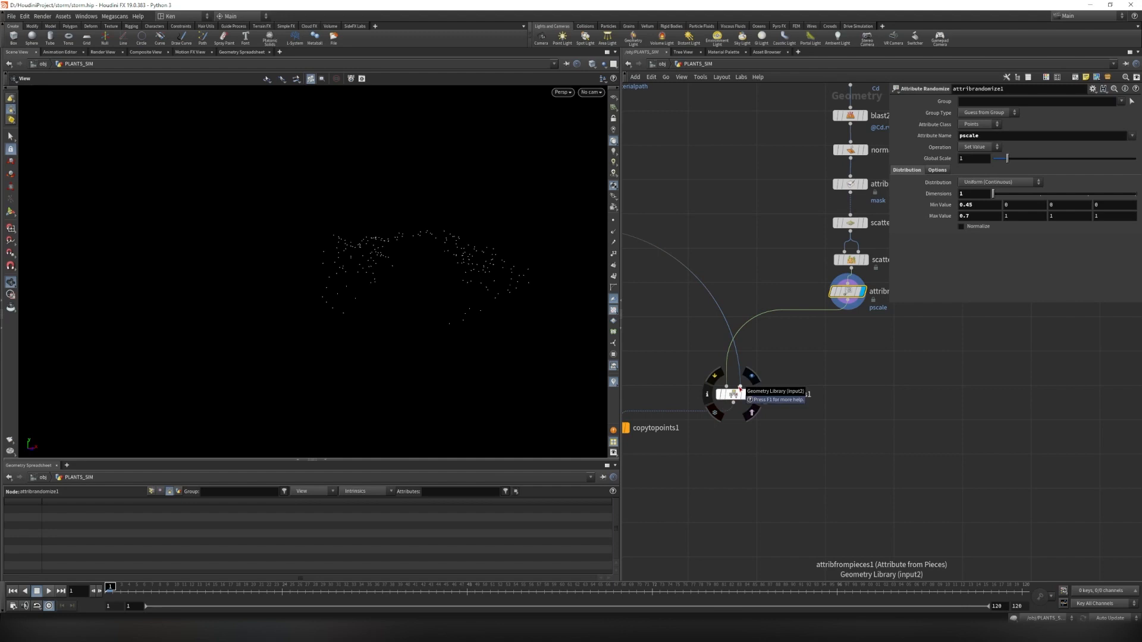
Trace attribfrompieces1's geometry library input back to merge1 and display the merged plant variants.
{"action": "middle_click_drag", "start_coordinate": [659, 302], "coordinate": [770, 433]}
{"action": "scroll", "coordinate": [767, 429], "scroll_direction": "down", "scroll_amount": 1}
{"action": "middle_click_drag", "start_coordinate": [686, 400], "coordinate": [928, 420]}
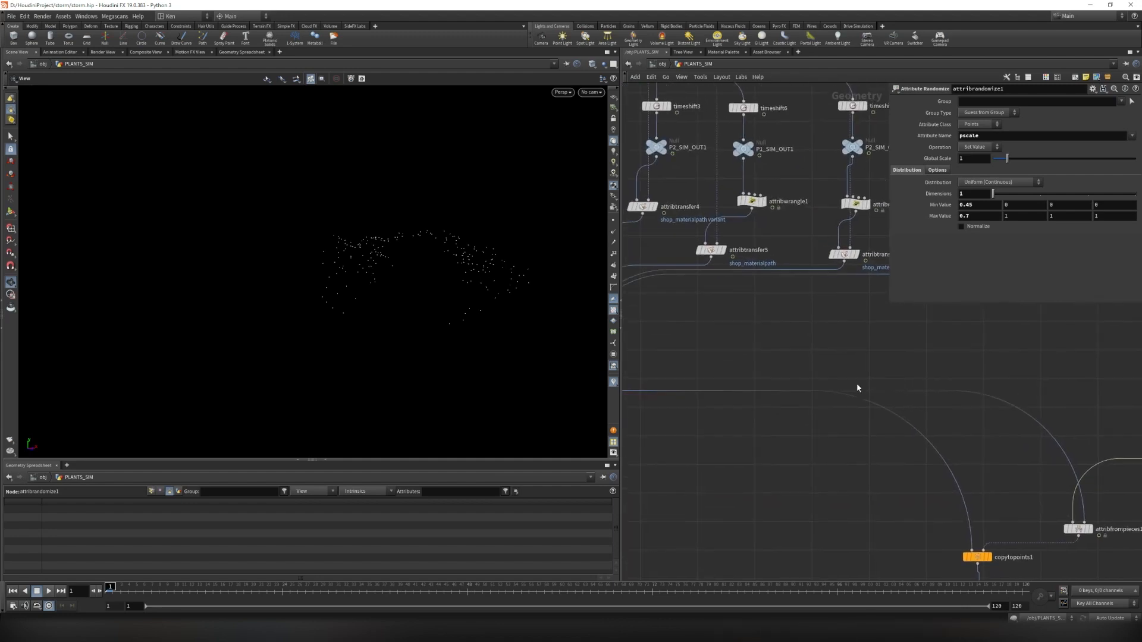
{"action": "scroll", "coordinate": [857, 383], "scroll_direction": "up", "scroll_amount": 1}
{"action": "middle_click_drag", "start_coordinate": [833, 381], "coordinate": [976, 390]}
{"action": "left_click", "coordinate": [683, 385]}
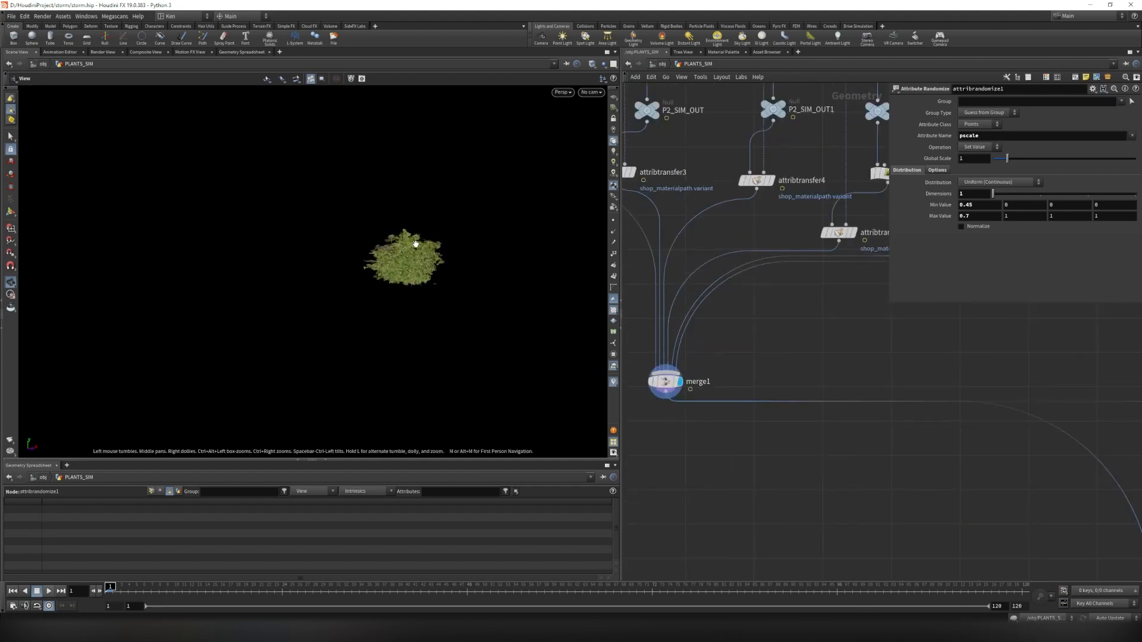
{"action": "scroll", "coordinate": [683, 385], "scroll_direction": "down", "scroll_amount": 4}
{"action": "scroll", "coordinate": [905, 424], "scroll_direction": "up", "scroll_amount": 5}
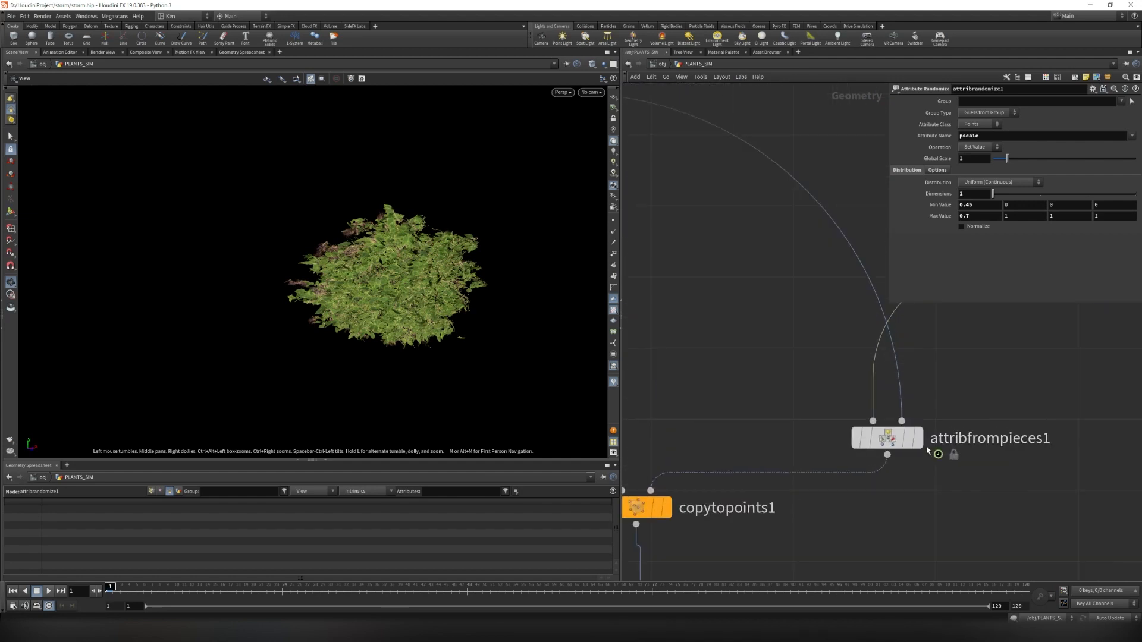
Display attribfrompieces1 and review how its points feed copytopoints1 alongside the merged plants.
{"action": "left_click", "coordinate": [918, 438]}
{"action": "left_click", "coordinate": [884, 433]}
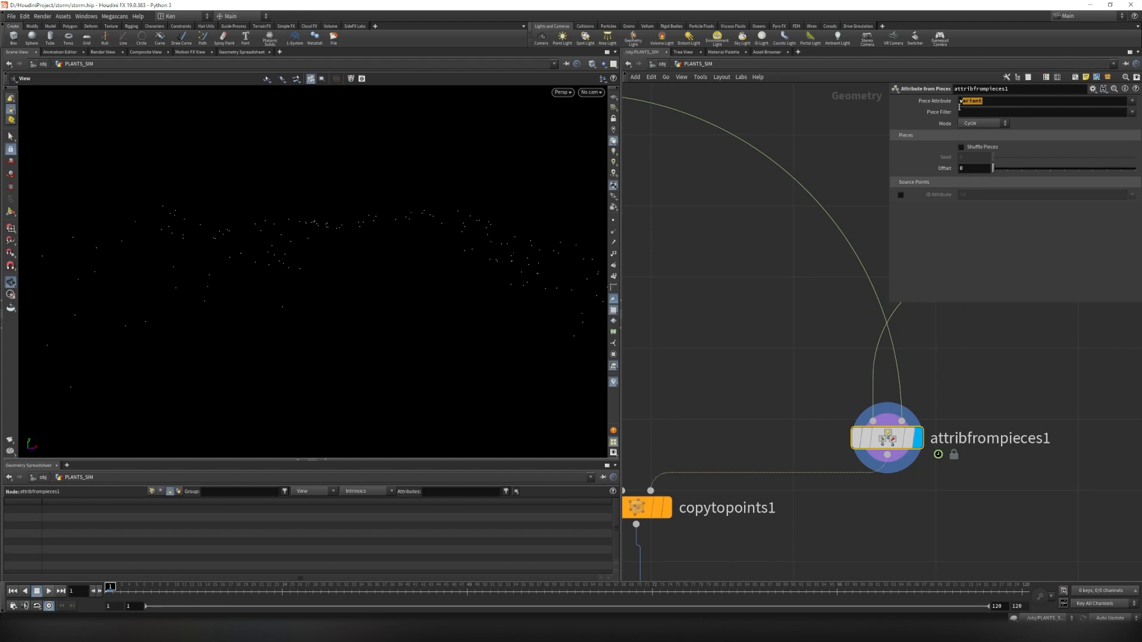
{"action": "scroll", "coordinate": [769, 288], "scroll_direction": "down", "scroll_amount": 6}
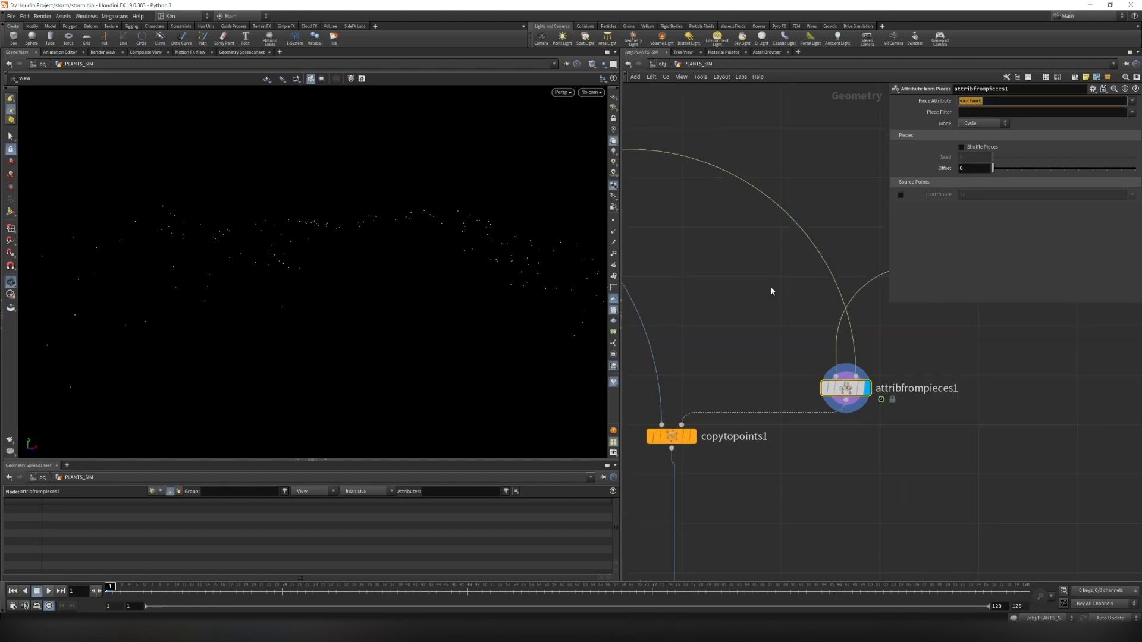
{"action": "scroll", "coordinate": [807, 439], "scroll_direction": "down", "scroll_amount": 4}
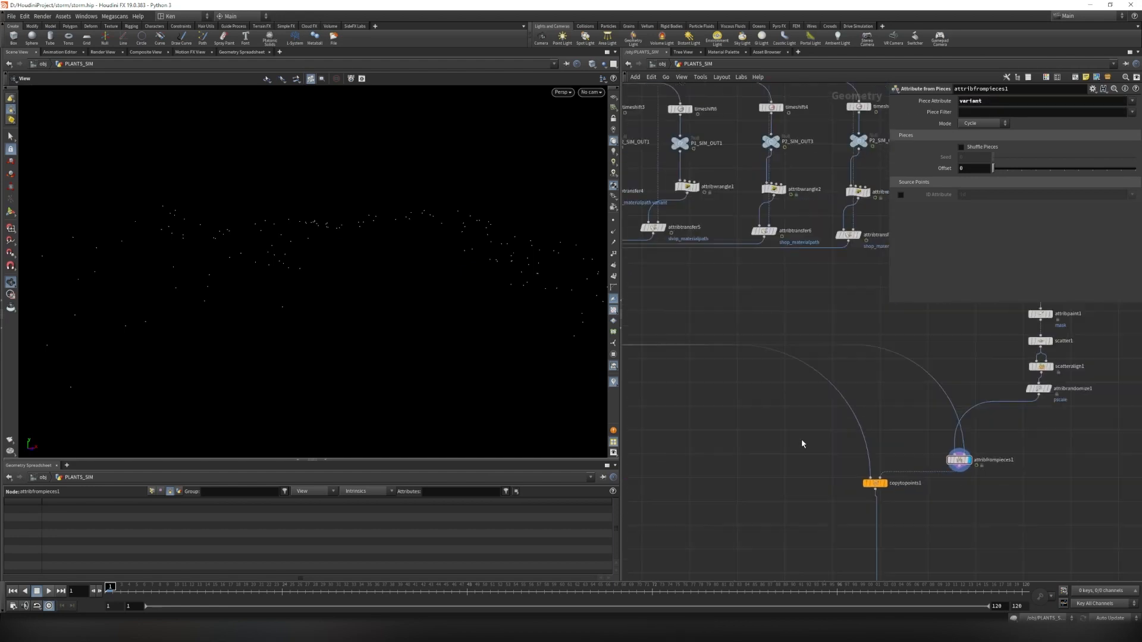
{"action": "scroll", "coordinate": [824, 470], "scroll_direction": "up", "scroll_amount": 6}
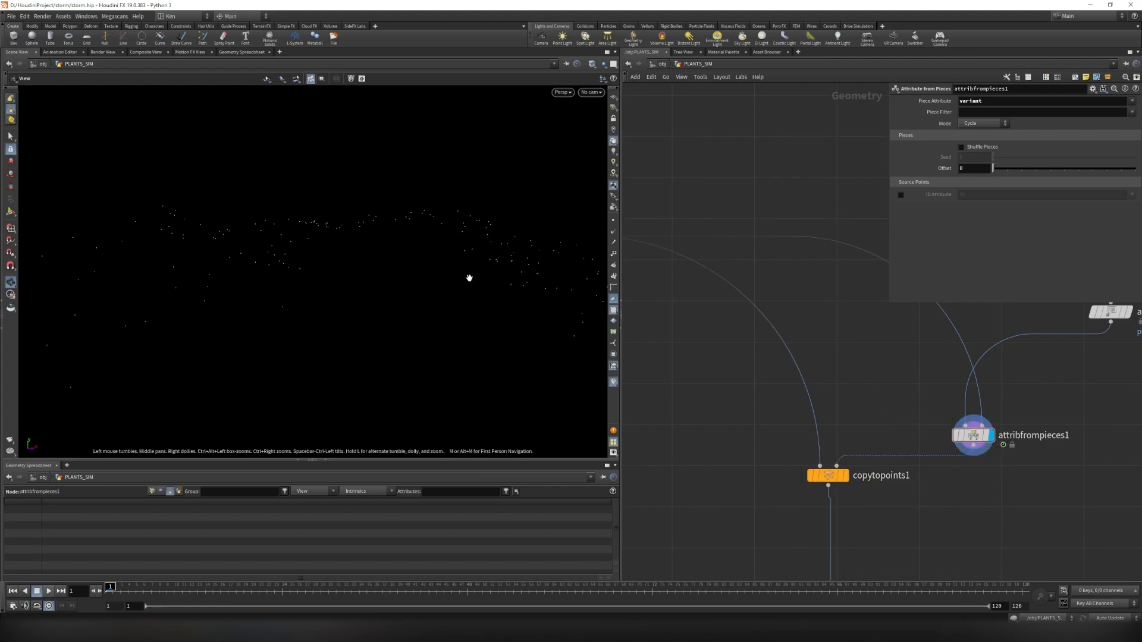
{"action": "scroll", "coordinate": [851, 402], "scroll_direction": "down", "scroll_amount": 4}
{"action": "scroll", "coordinate": [915, 439], "scroll_direction": "up", "scroll_amount": 3}
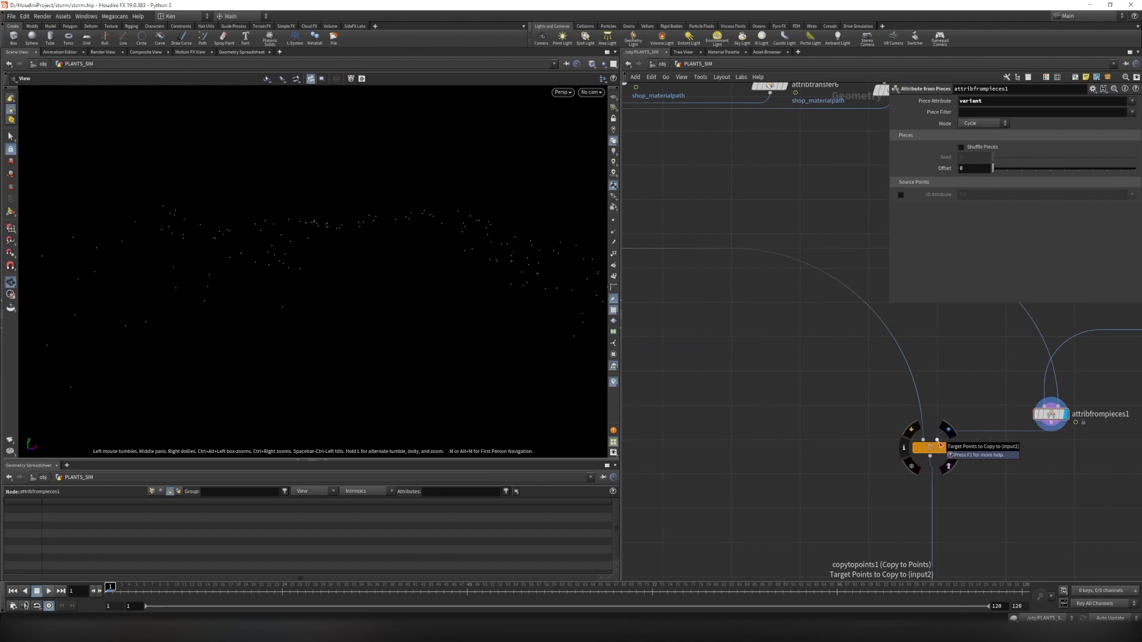
Display copytopoints1, check its variant piece attribute, and view the copied plants from above.
{"action": "left_click", "coordinate": [948, 466]}
{"action": "left_click", "coordinate": [948, 467]}
{"action": "left_click", "coordinate": [948, 430]}
{"action": "left_click_drag", "start_coordinate": [971, 464], "coordinate": [856, 434]}
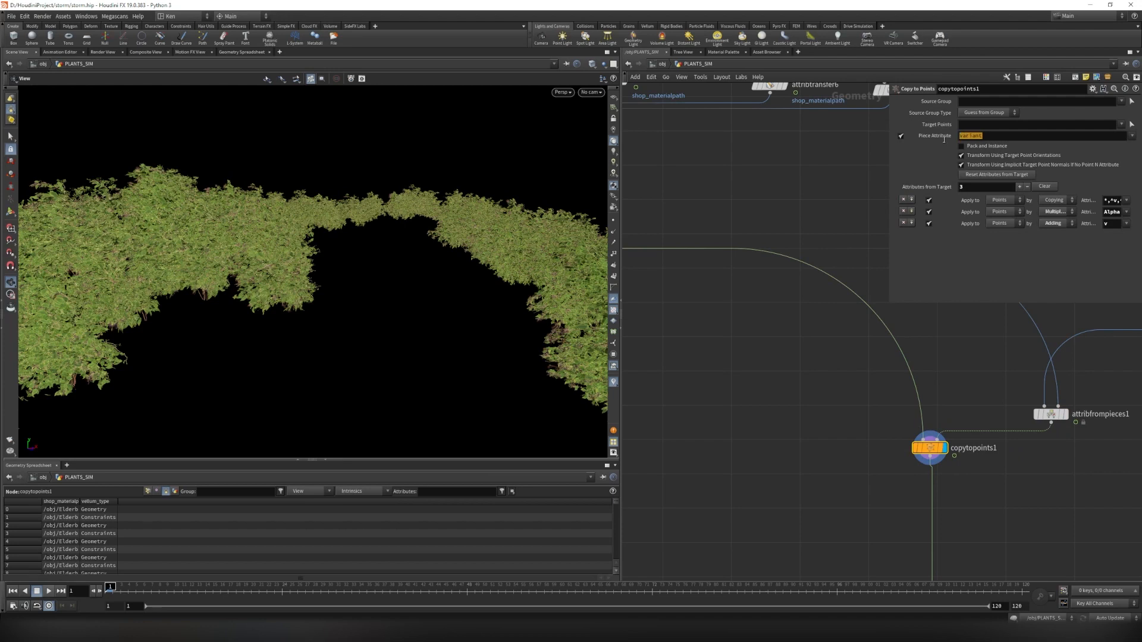
{"action": "left_click_drag", "start_coordinate": [400, 344], "coordinate": [343, 330]}
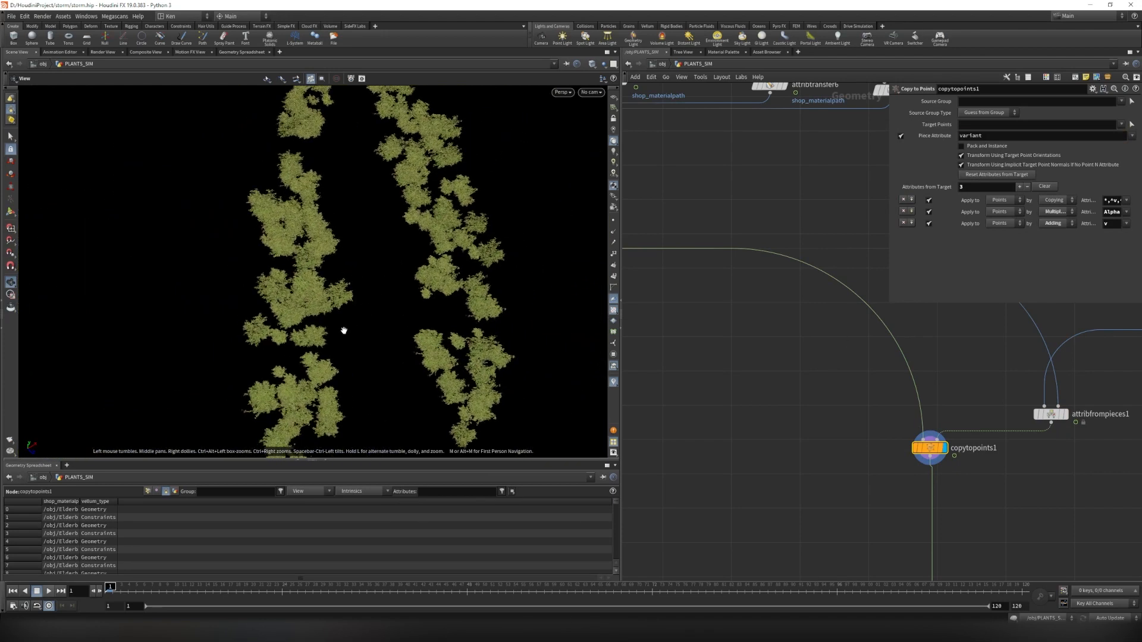
Try a different minimum pscale value in attribrandomize1 and undo the change.
{"action": "middle_click_drag", "start_coordinate": [1116, 422], "coordinate": [739, 497]}
{"action": "scroll", "coordinate": [812, 354], "scroll_direction": "up", "scroll_amount": 4}
{"action": "left_click_drag", "start_coordinate": [667, 402], "coordinate": [863, 465]}
{"action": "mouse_move", "coordinate": [971, 204]}
{"action": "middle_mouse_down"}
{"action": "mouse_move", "coordinate": [1000, 217]}
{"action": "mouse_move", "coordinate": [975, 219]}
{"action": "middle_mouse_up"}
{"action": "key", "text": "ctrl+z"}
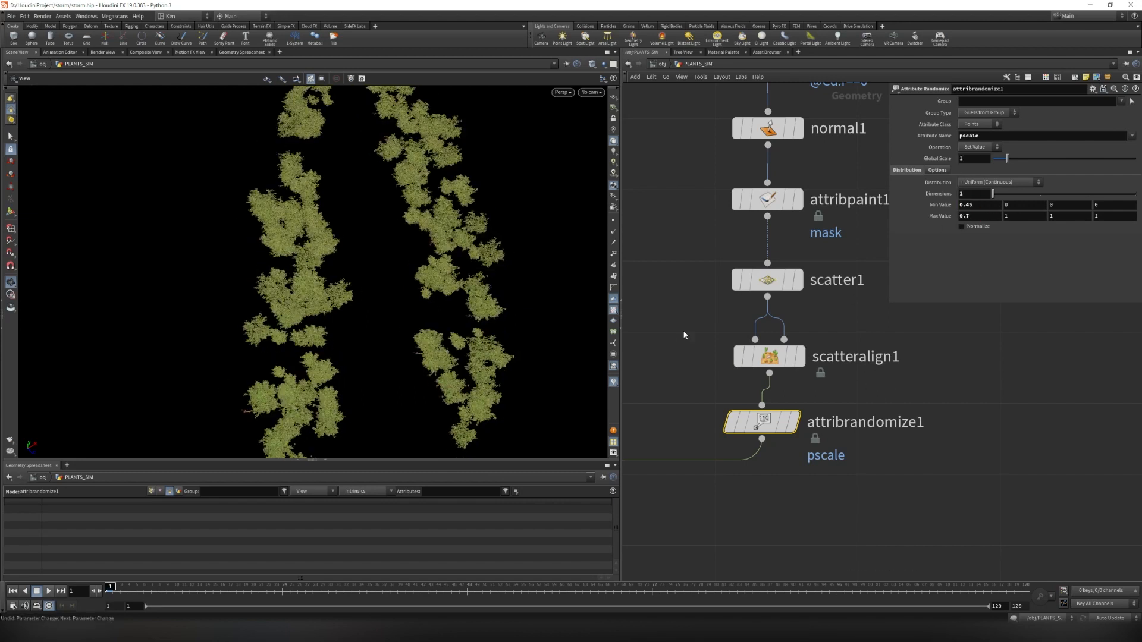
Try other normal blending amounts in scatteralign1, ending at 1, and undo the change.
{"action": "left_click_drag", "start_coordinate": [683, 332], "coordinate": [899, 374]}
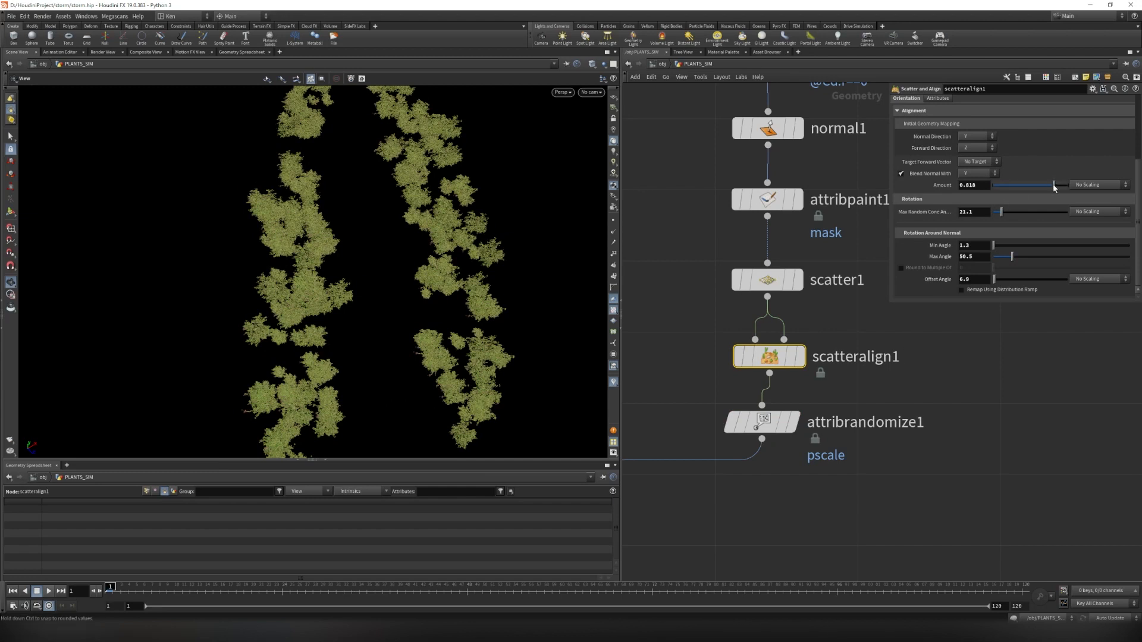
{"action": "left_click_drag", "start_coordinate": [1048, 188], "coordinate": [984, 189]}
{"action": "left_click_drag", "start_coordinate": [452, 345], "coordinate": [391, 381]}
{"action": "scroll", "coordinate": [391, 382], "scroll_direction": "up", "scroll_amount": 3}
{"action": "left_click_drag", "start_coordinate": [997, 189], "coordinate": [1140, 187]}
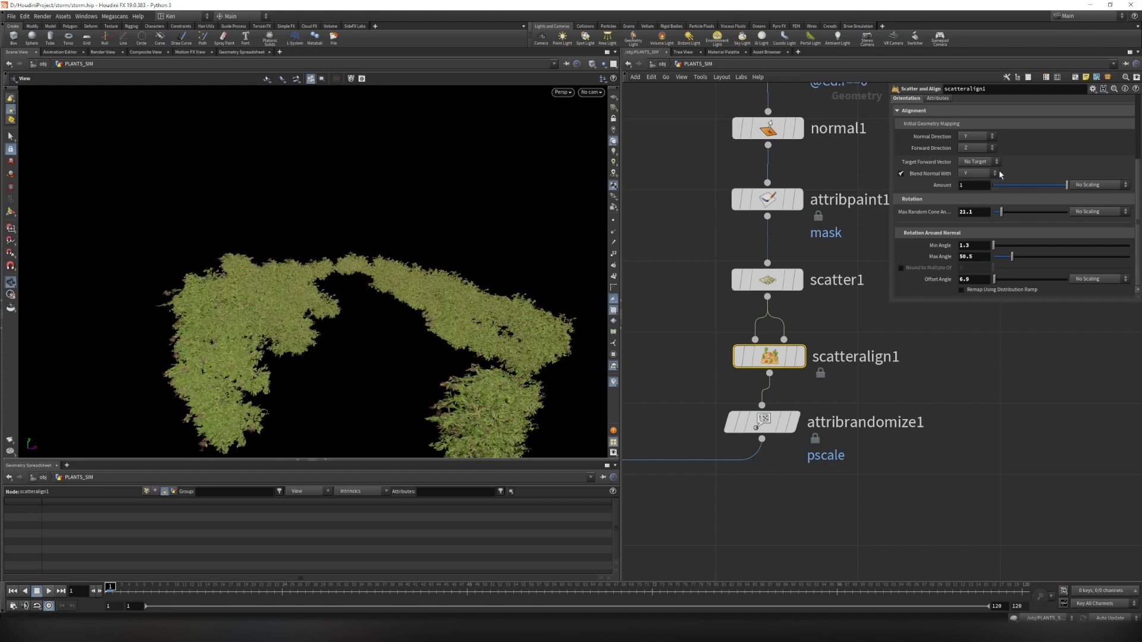
{"action": "key", "text": "ctrl+z"}
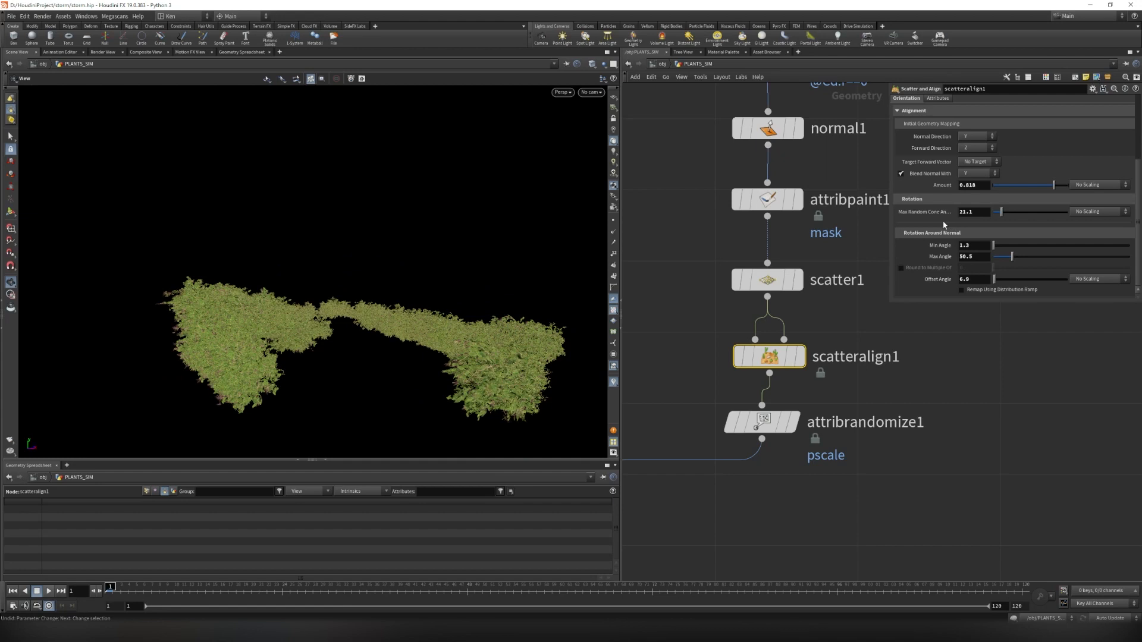
Try a larger maximum random cone angle in scatteralign1, undo it, and restore the shaded plant display.
{"action": "left_click_drag", "start_coordinate": [1002, 215], "coordinate": [1040, 213]}
{"action": "key", "text": "ctrl+z"}
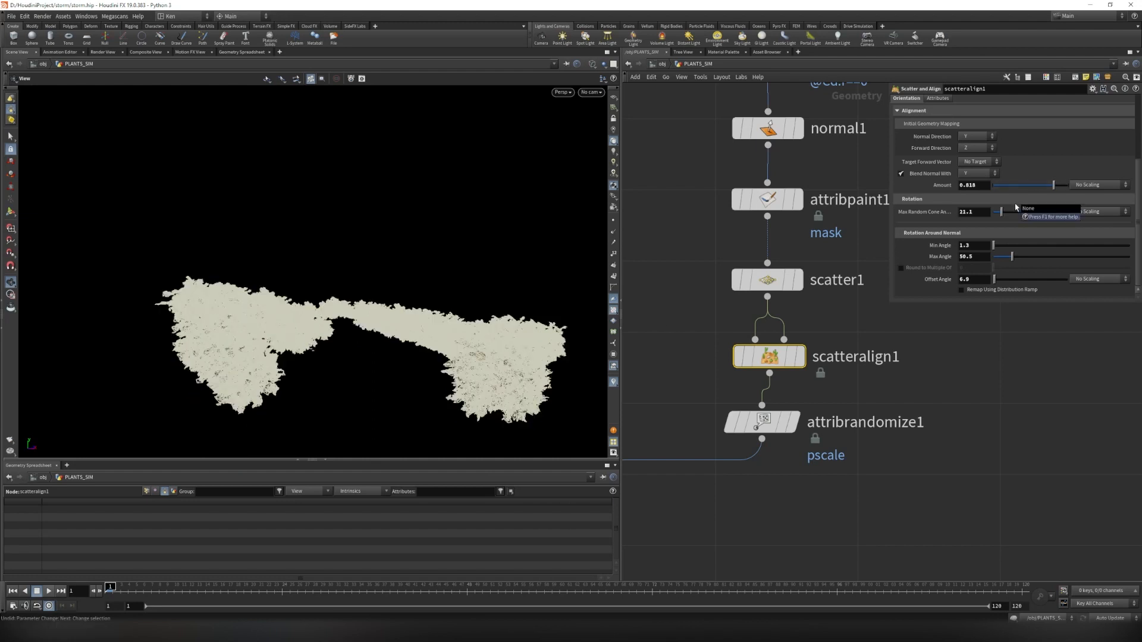
{"action": "key", "text": "w"}
{"action": "scroll", "coordinate": [396, 329], "scroll_direction": "up", "scroll_amount": 2}
{"action": "scroll", "coordinate": [396, 329], "scroll_direction": "up", "scroll_amount": 1}
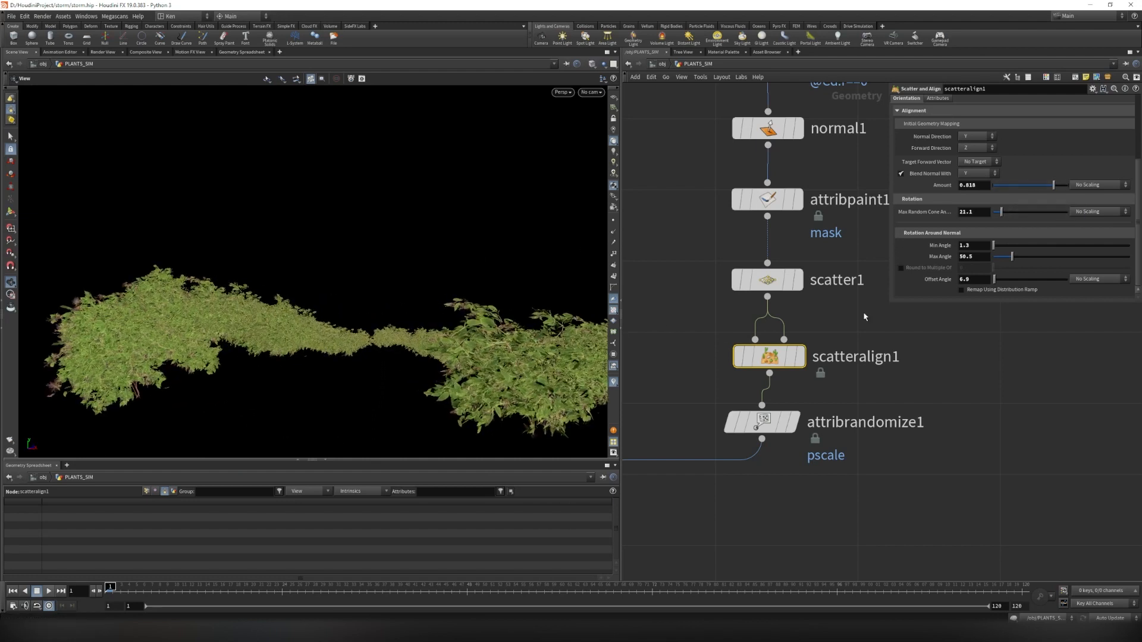
Try larger rotation-around-normal angles in scatteralign1, undo them, and inspect the plants' orientation.
{"action": "left_click_drag", "start_coordinate": [994, 248], "coordinate": [994, 251]}
{"action": "left_click_drag", "start_coordinate": [483, 331], "coordinate": [536, 297]}
{"action": "left_click_drag", "start_coordinate": [1013, 258], "coordinate": [1107, 260]}
{"action": "key", "text": "ctrl+z"}
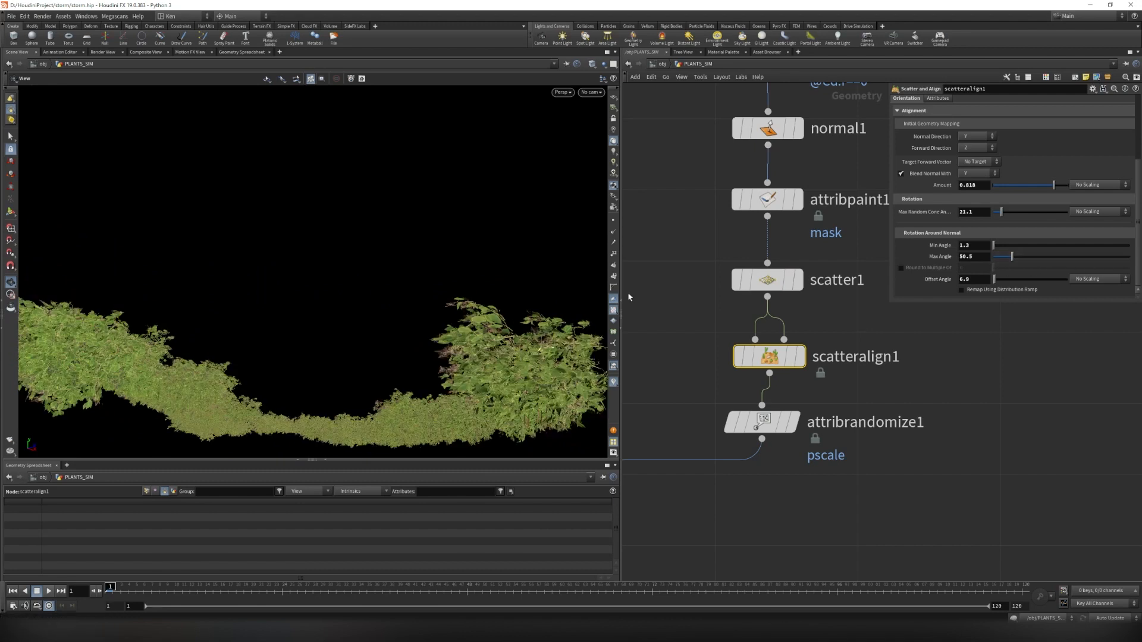
{"action": "left_click_drag", "start_coordinate": [530, 275], "coordinate": [540, 311]}
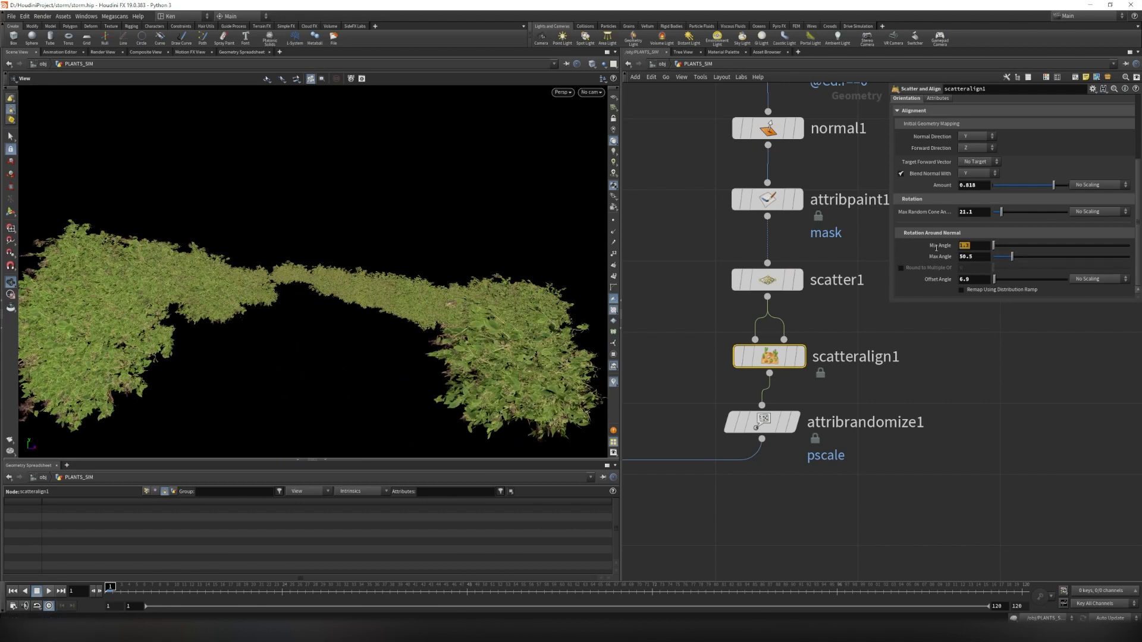
{"action": "left_click", "coordinate": [986, 257]}
{"action": "left_click_drag", "start_coordinate": [469, 296], "coordinate": [408, 311]}
Display attribtransfer2 to isolate the first simulated plant variant.
{"action": "scroll", "coordinate": [793, 341], "scroll_direction": "down", "scroll_amount": 5}
{"action": "middle_click_drag", "start_coordinate": [722, 335], "coordinate": [1066, 431]}
{"action": "middle_click_drag", "start_coordinate": [677, 320], "coordinate": [880, 417]}
{"action": "scroll", "coordinate": [880, 416], "scroll_direction": "up", "scroll_amount": 5}
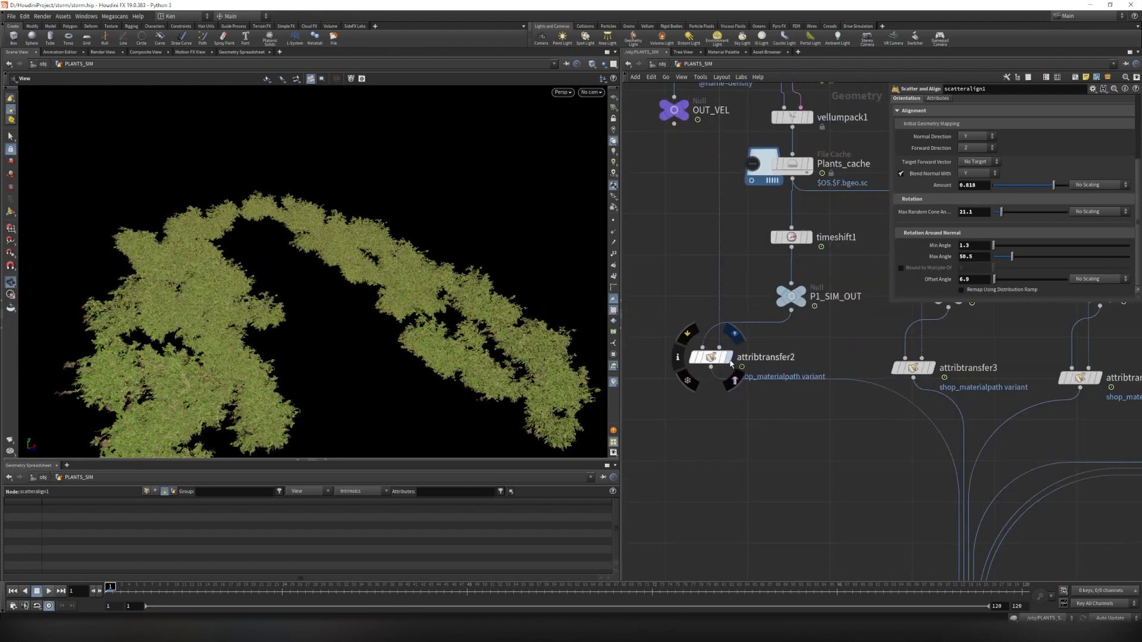
{"action": "left_click", "coordinate": [728, 358]}
{"action": "scroll", "coordinate": [336, 307], "scroll_direction": "up", "scroll_amount": 6}
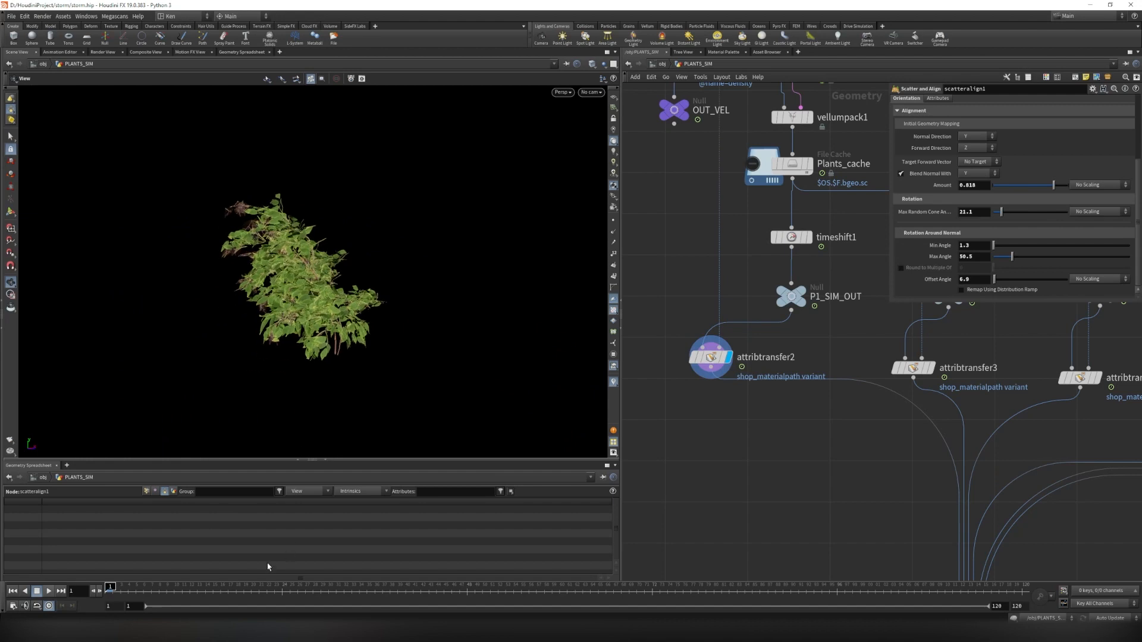
Play the isolated plant's simulation, return to the first frame, and examine which way the plant bends.
{"action": "left_click", "coordinate": [49, 592]}
{"action": "left_click_drag", "start_coordinate": [463, 355], "coordinate": [553, 357]}
{"action": "left_click", "coordinate": [47, 594]}
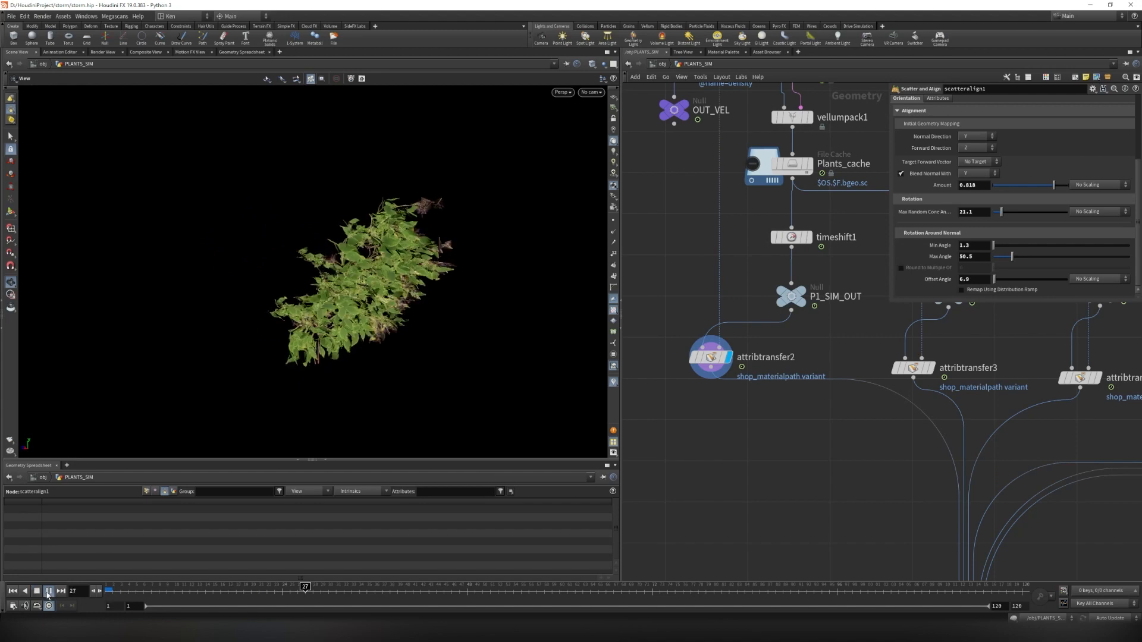
{"action": "left_click", "coordinate": [48, 593]}
{"action": "left_click", "coordinate": [15, 593]}
{"action": "left_click_drag", "start_coordinate": [357, 405], "coordinate": [123, 361]}
{"action": "scroll", "coordinate": [856, 397], "scroll_direction": "down", "scroll_amount": 4}
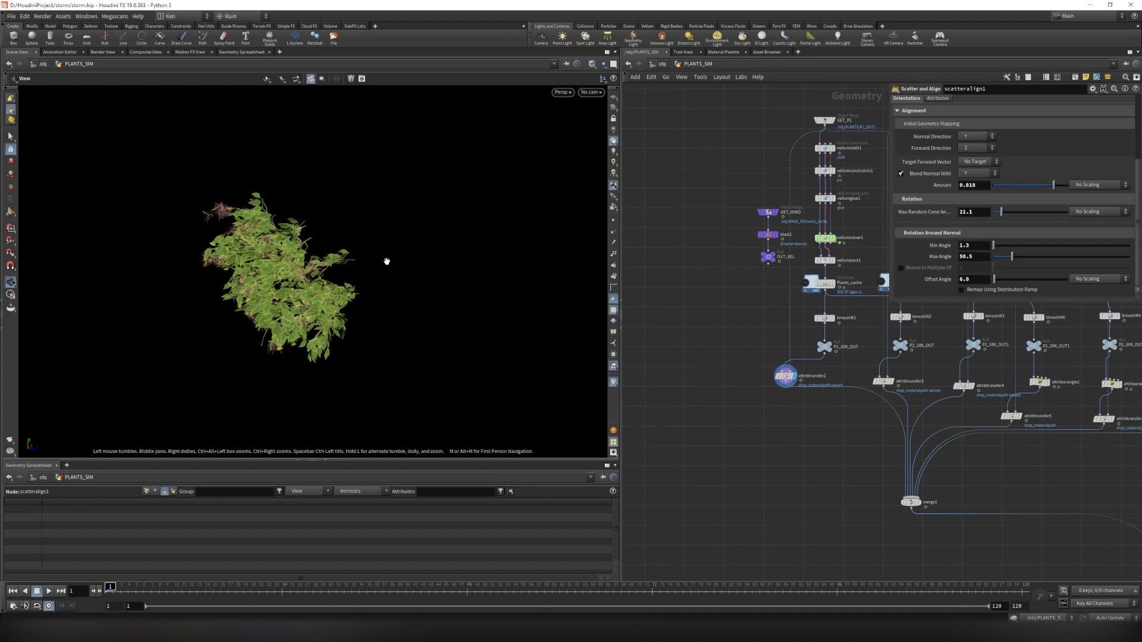
{"action": "left_click_drag", "start_coordinate": [88, 263], "coordinate": [344, 295]}
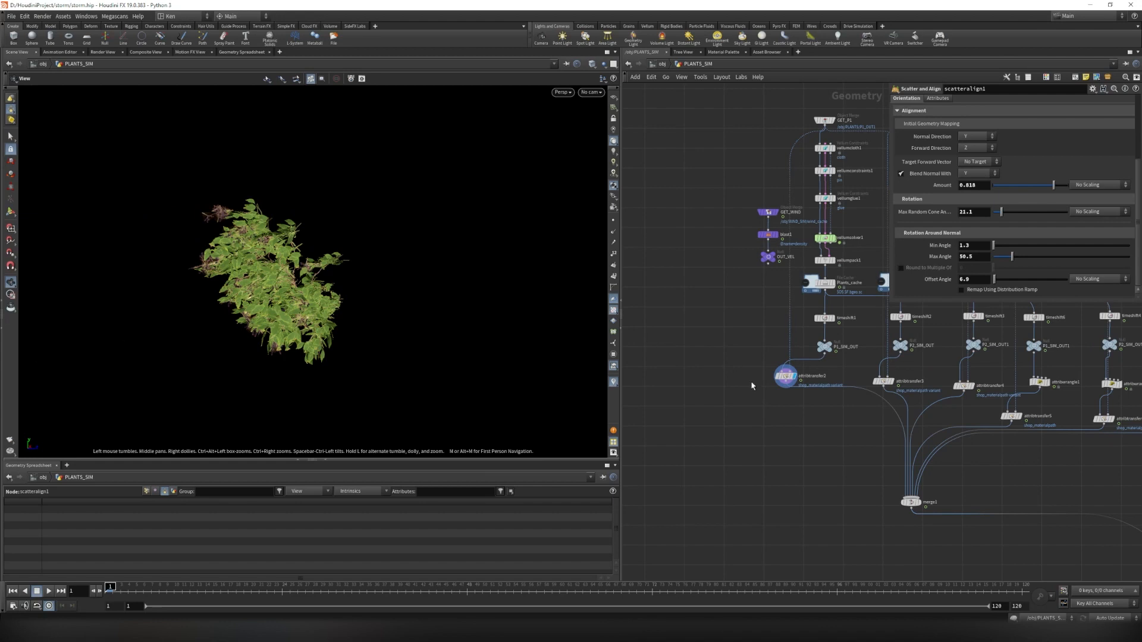
Display copytopoints1, play a few frames of all the scattered plants, and return to the first frame.
{"action": "middle_click_drag", "start_coordinate": [840, 489], "coordinate": [564, 327]}
{"action": "middle_click_drag", "start_coordinate": [1035, 463], "coordinate": [880, 409]}
{"action": "scroll", "coordinate": [948, 304], "scroll_direction": "up", "scroll_amount": 3}
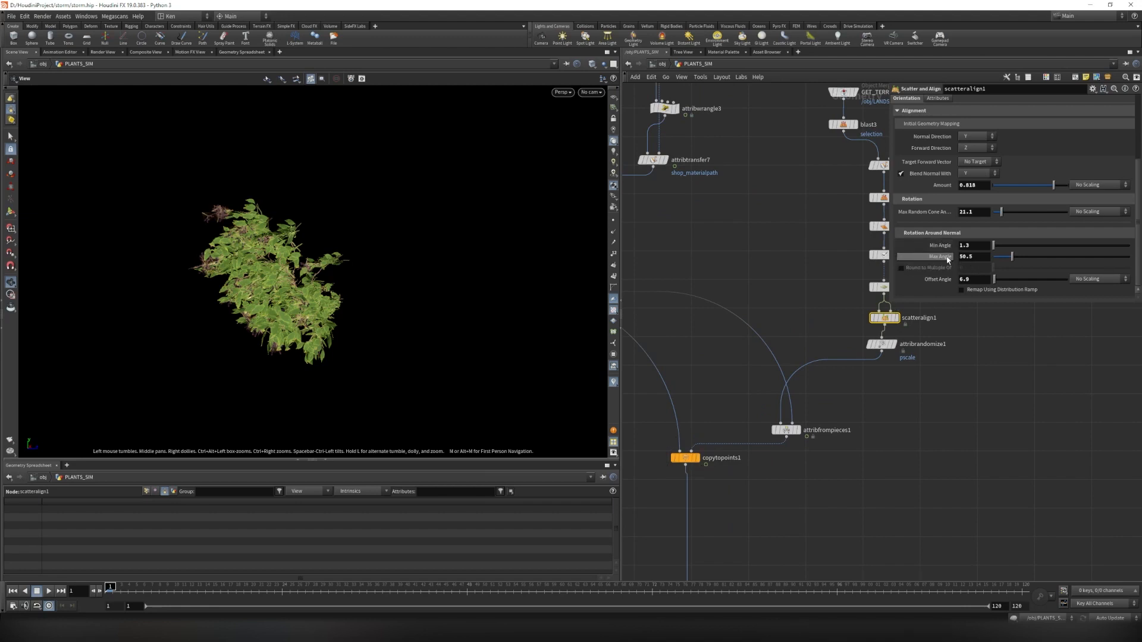
{"action": "middle_click_drag", "start_coordinate": [899, 489], "coordinate": [935, 437]}
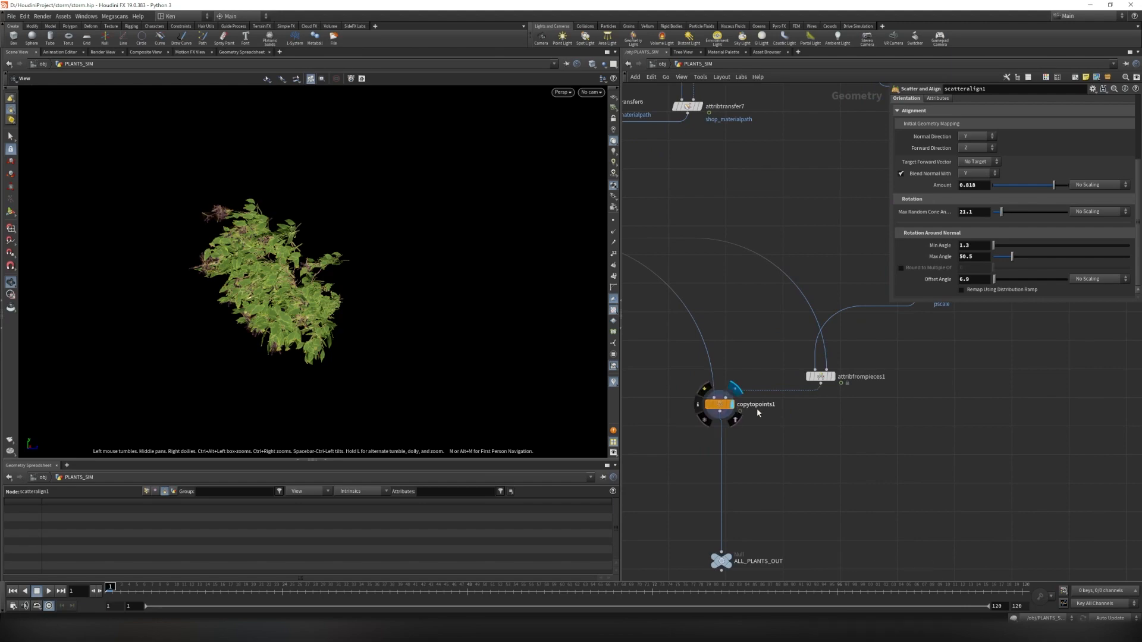
{"action": "left_click", "coordinate": [733, 405]}
{"action": "mouse_move", "coordinate": [368, 305]}
{"action": "left_mouse_down"}
{"action": "mouse_move", "coordinate": [342, 288]}
{"action": "mouse_move", "coordinate": [357, 227]}
{"action": "mouse_move", "coordinate": [327, 304]}
{"action": "mouse_move", "coordinate": [360, 304]}
{"action": "left_mouse_up"}
{"action": "left_click", "coordinate": [49, 590]}
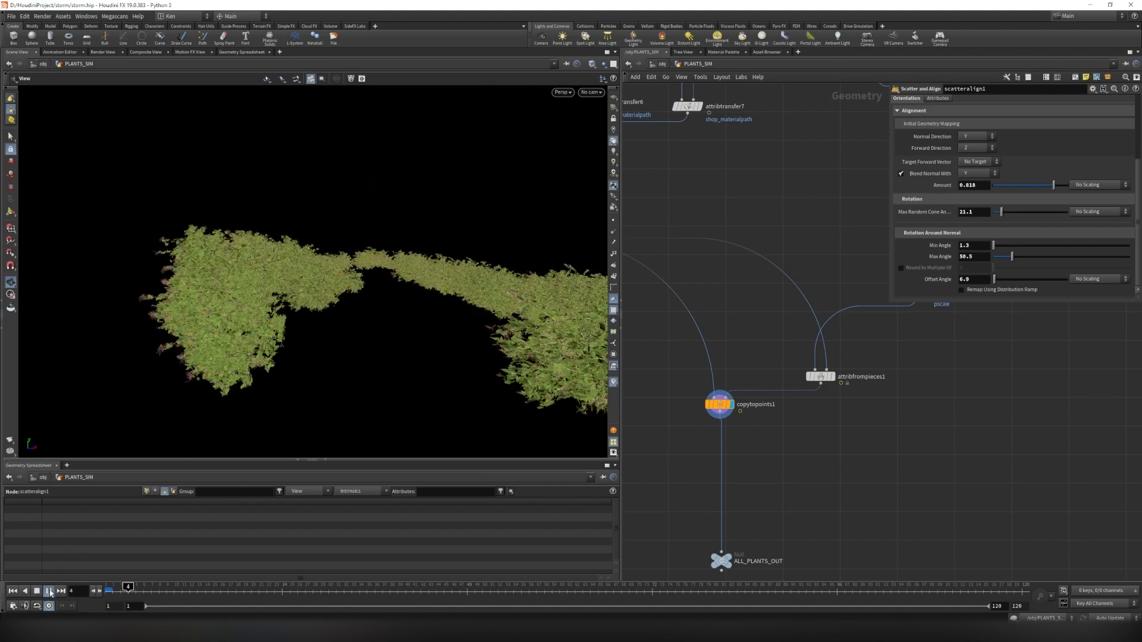
{"action": "key", "text": "Escape"}
{"action": "scroll", "coordinate": [332, 377], "scroll_direction": "down", "scroll_amount": 4}
{"action": "left_click_drag", "start_coordinate": [365, 331], "coordinate": [385, 379]}
{"action": "left_click", "coordinate": [13, 591]}
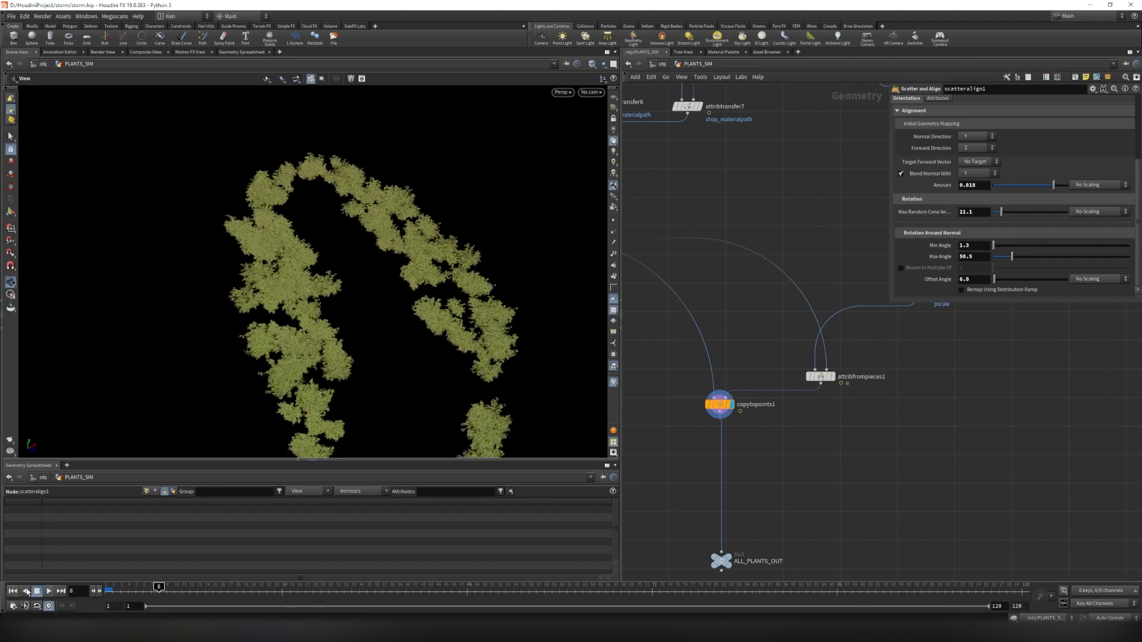
Try Pack and Instance on copytopoints1, inspect the plants at frame 9, and turn the option off again.
{"action": "scroll", "coordinate": [723, 382], "scroll_direction": "up", "scroll_amount": 2}
{"action": "left_click", "coordinate": [718, 413]}
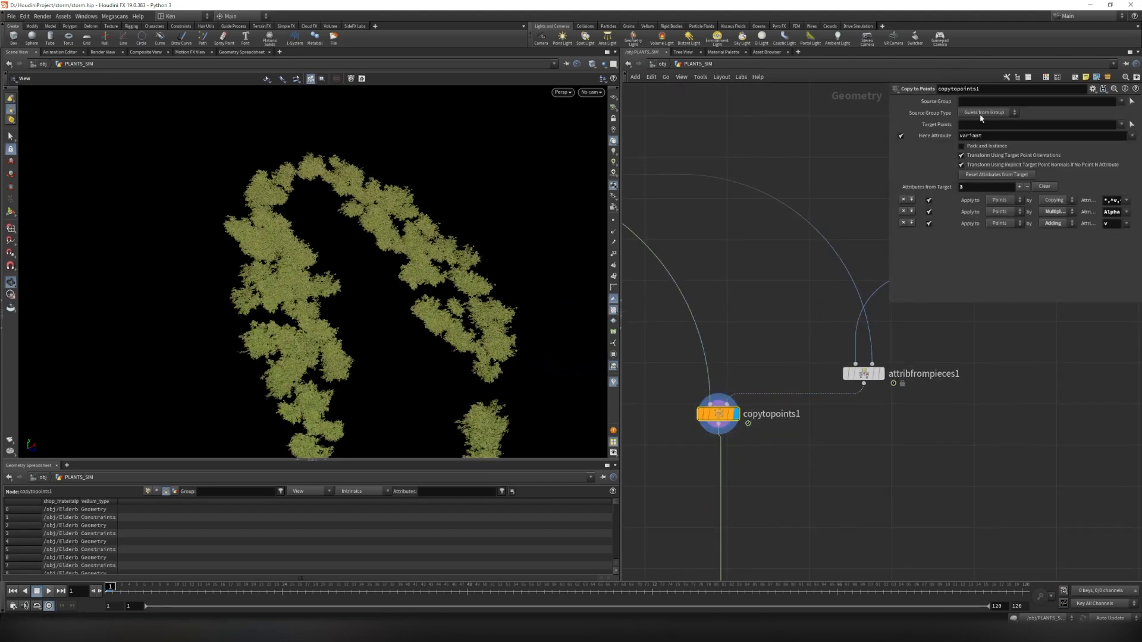
{"action": "left_click", "coordinate": [962, 147]}
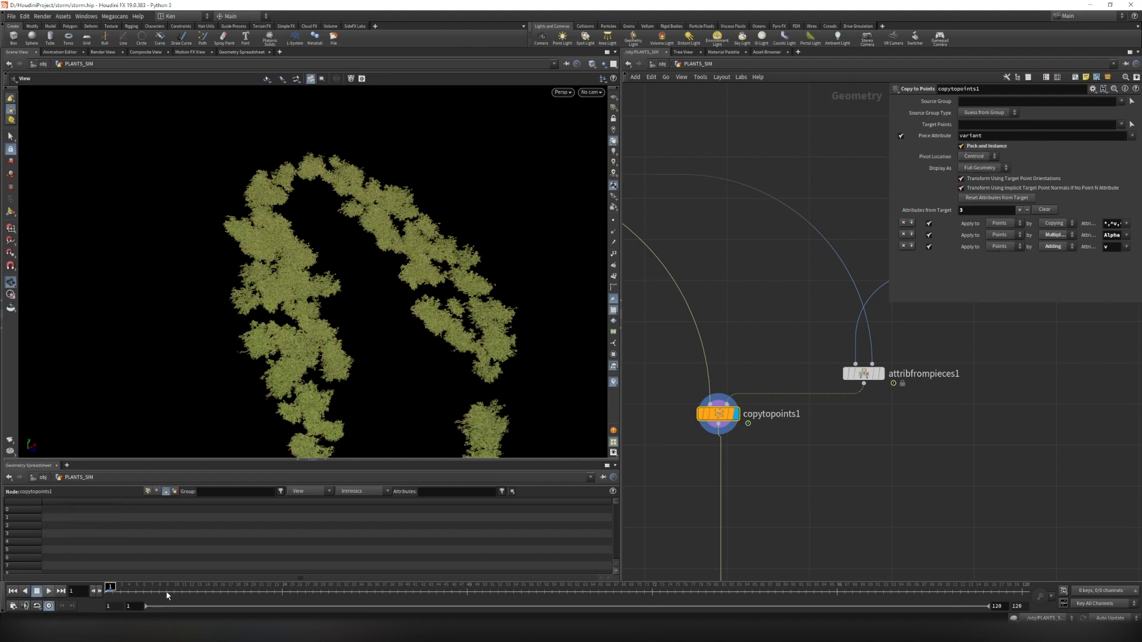
{"action": "scroll", "coordinate": [676, 412], "scroll_direction": "down", "scroll_amount": 1}
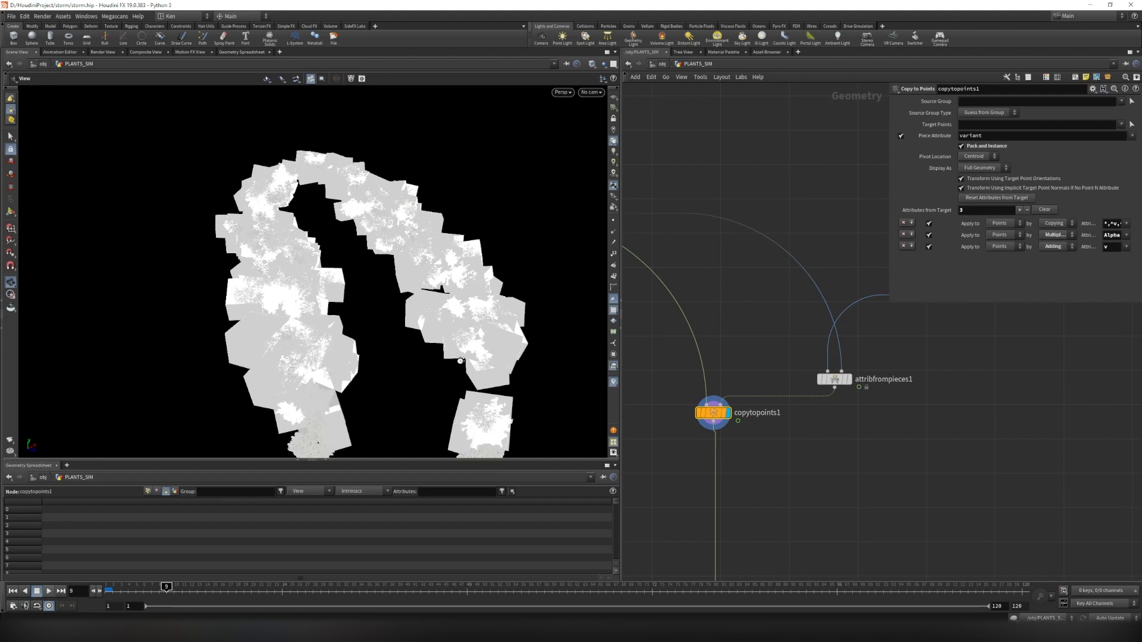
{"action": "scroll", "coordinate": [461, 361], "scroll_direction": "up", "scroll_amount": 1}
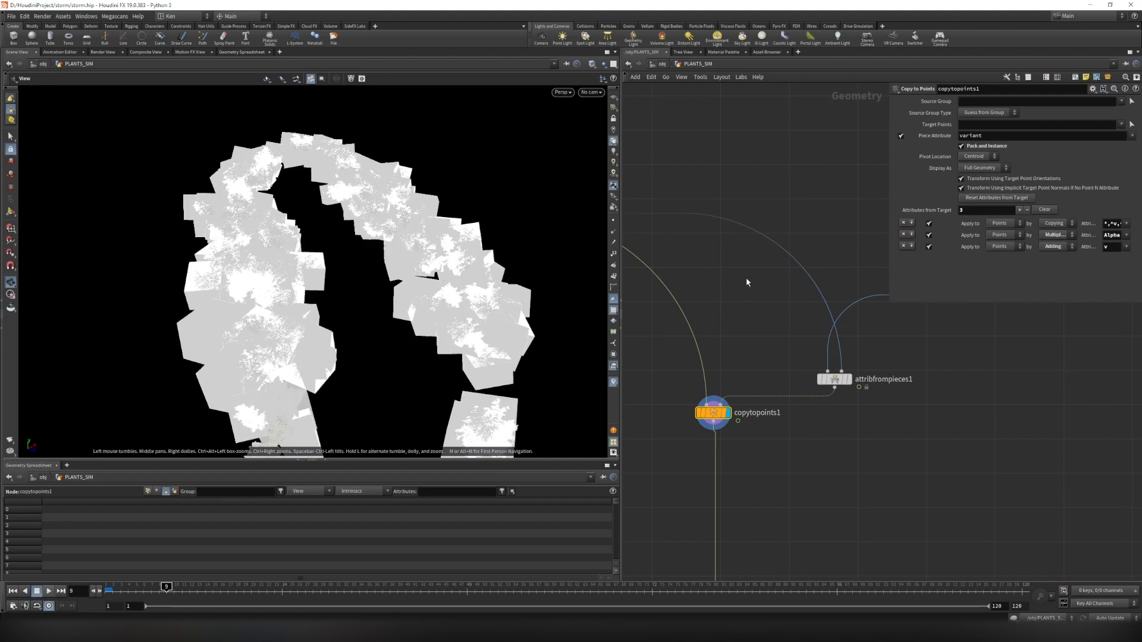
{"action": "scroll", "coordinate": [642, 373], "scroll_direction": "down", "scroll_amount": 2}
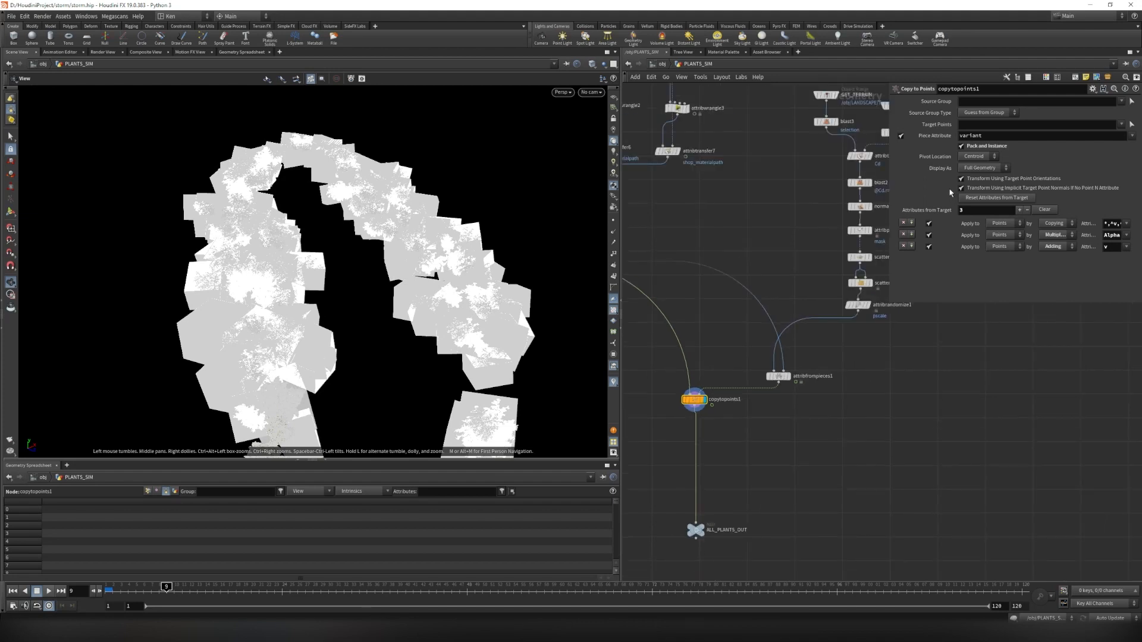
{"action": "left_click", "coordinate": [962, 146]}
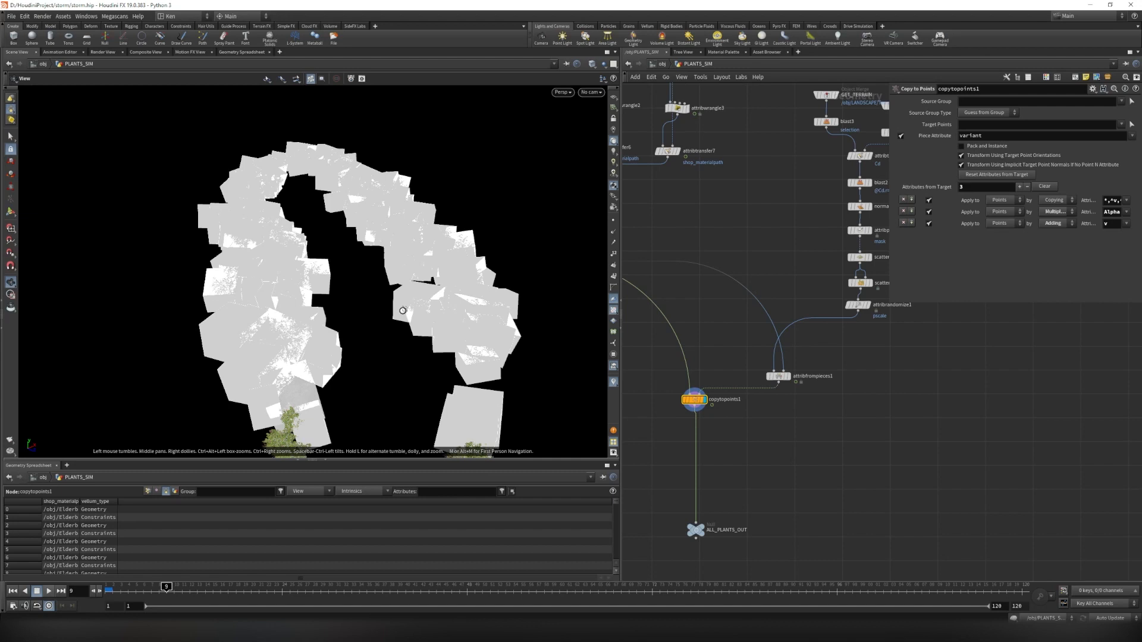
{"action": "left_click_drag", "start_coordinate": [403, 310], "coordinate": [383, 263]}
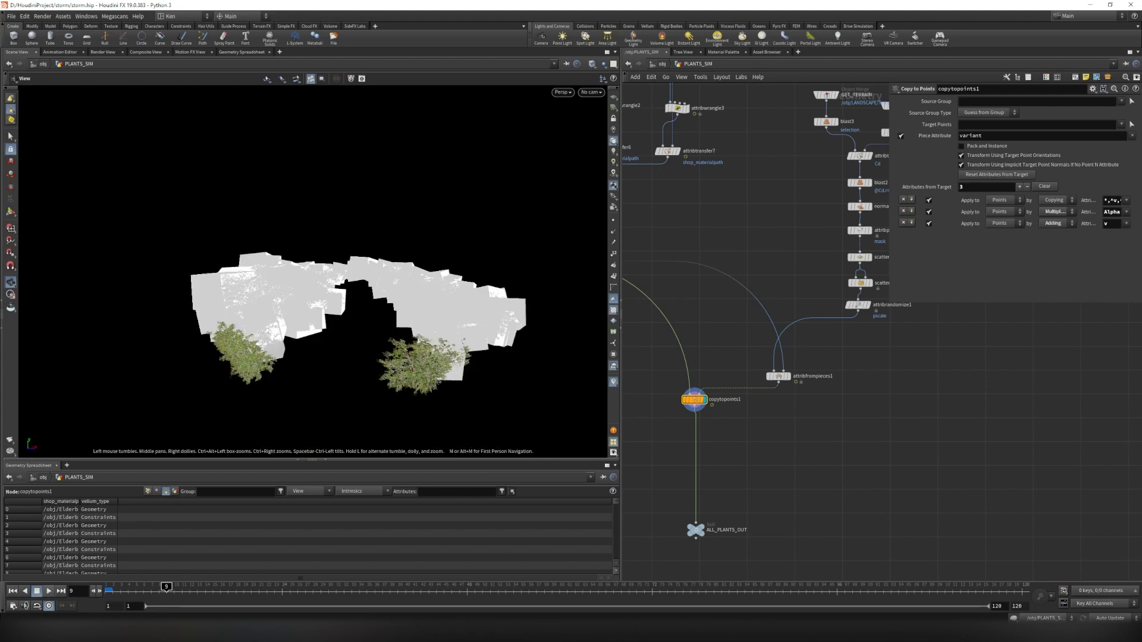